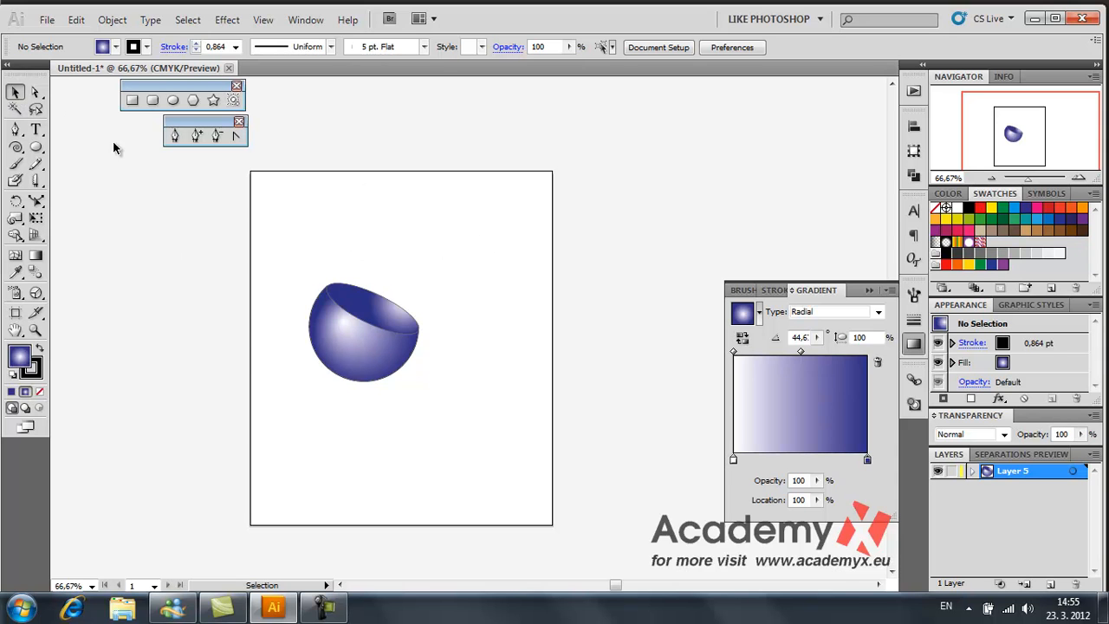
- Delete the blue gradient bowl group from the artboard
{"action": "left_click_drag", "start_coordinate": [304, 260], "coordinate": [482, 467]}
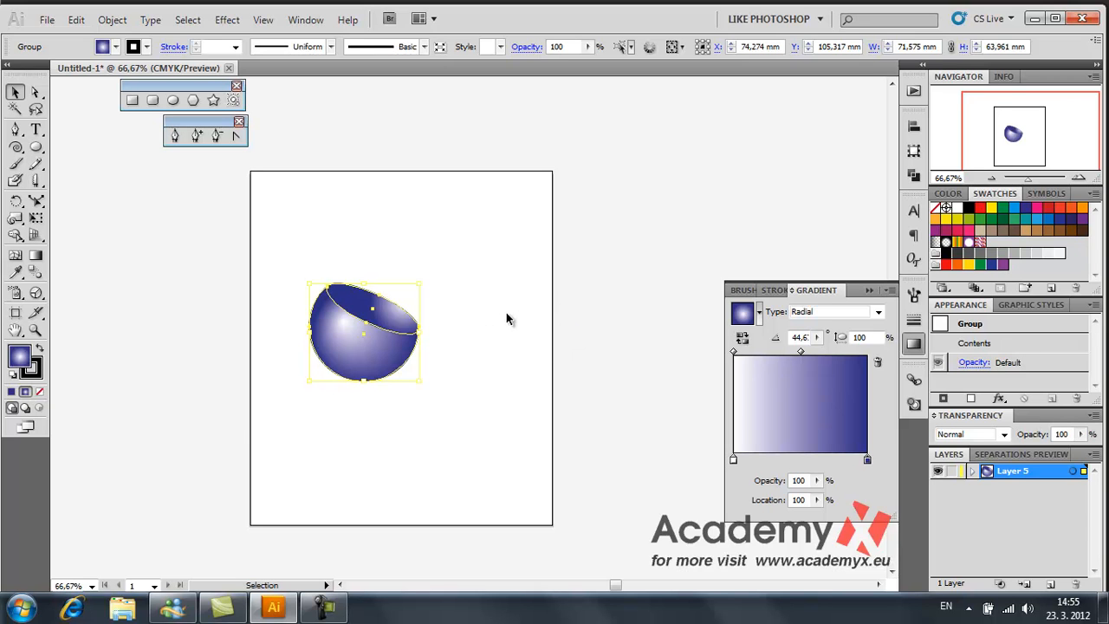
{"action": "key", "text": "Delete"}
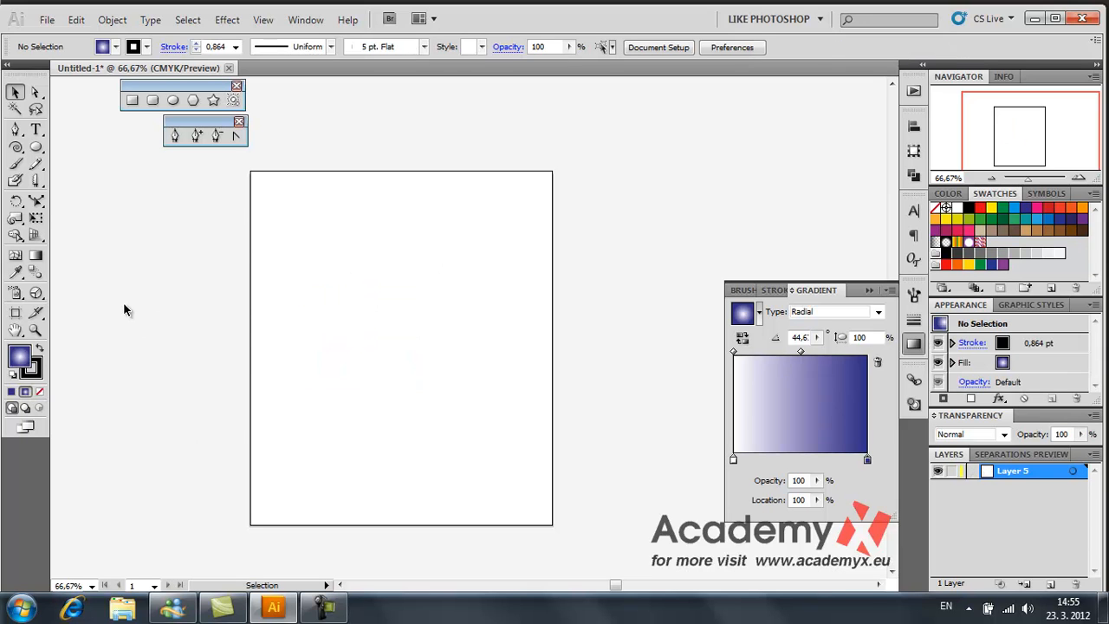
- Create a point text object reading "text je super" near the top of the artboard
{"action": "left_click", "coordinate": [132, 100]}
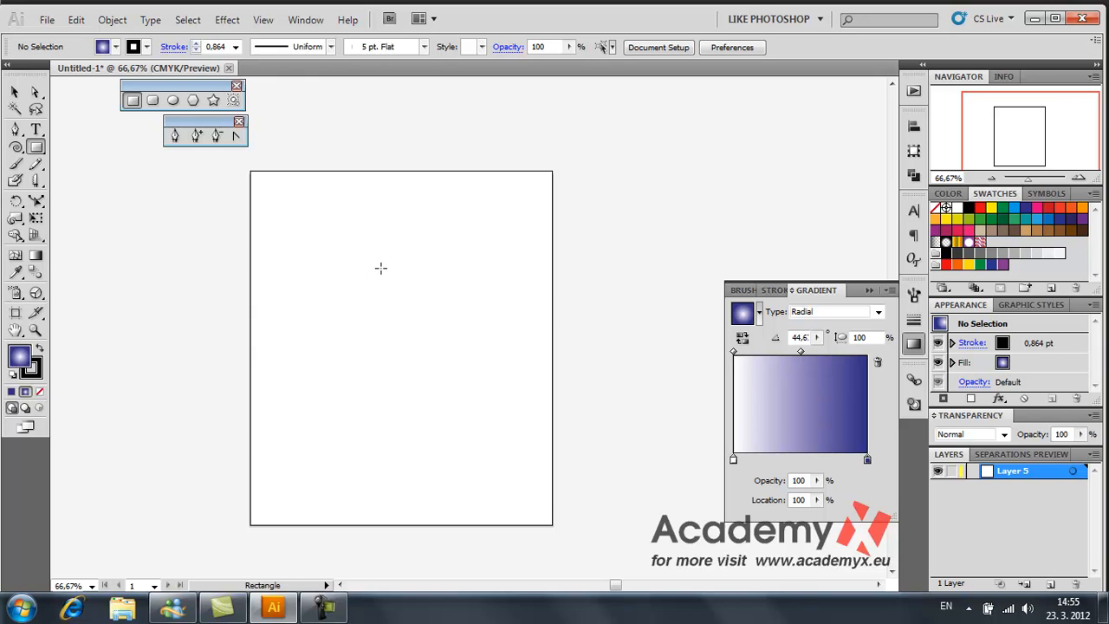
{"action": "left_click", "coordinate": [36, 128]}
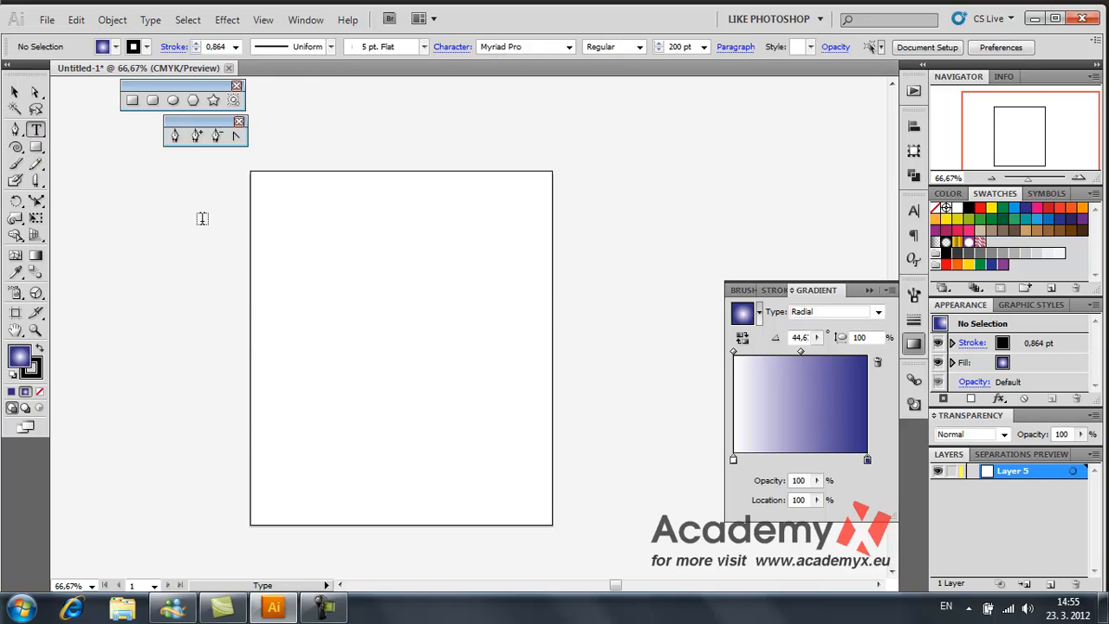
{"action": "left_click", "coordinate": [228, 20]}
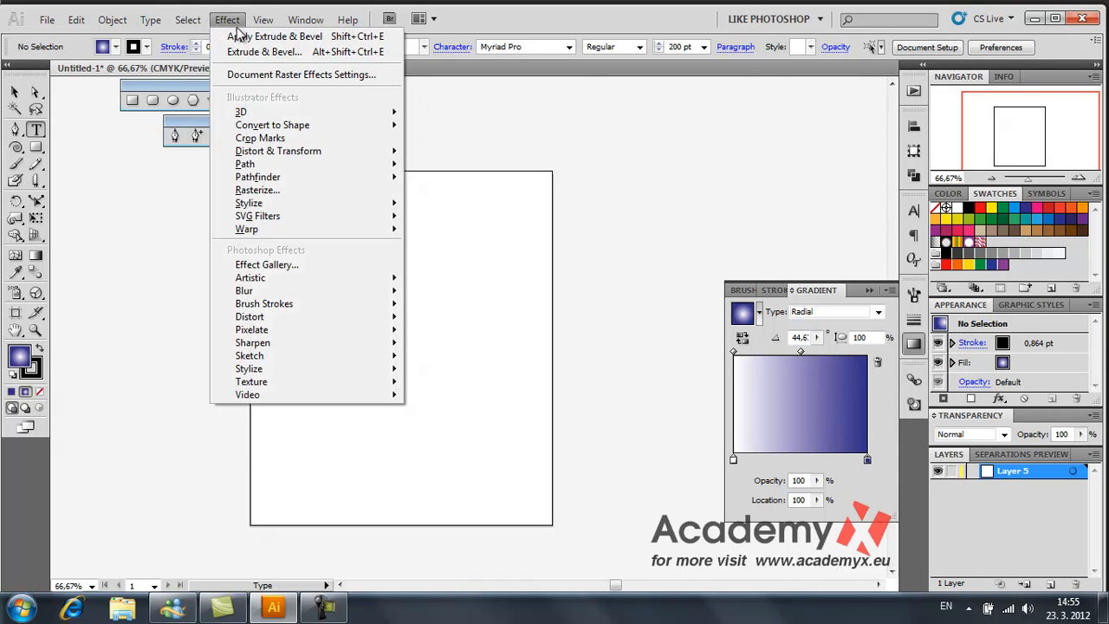
{"action": "left_click", "coordinate": [228, 21]}
{"action": "left_click", "coordinate": [316, 272]}
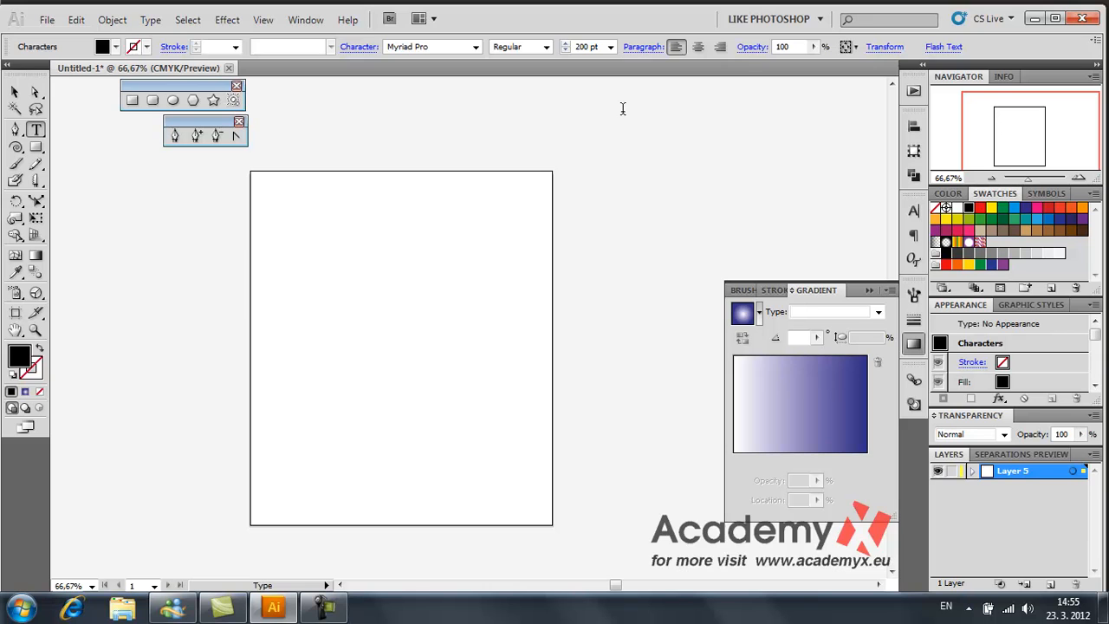
{"action": "type", "text": "text"}
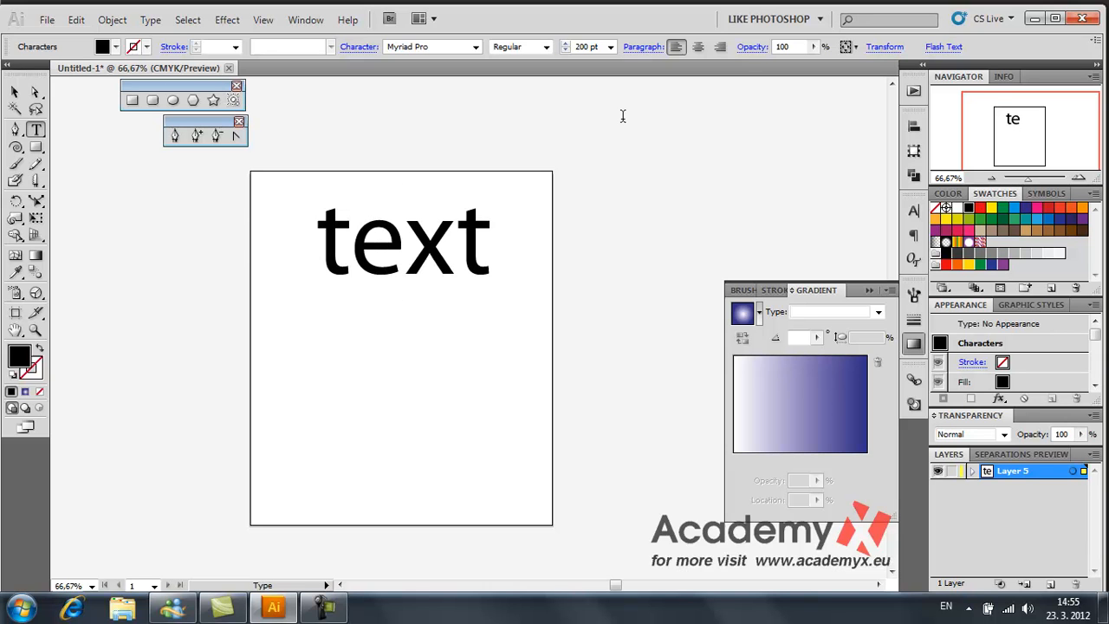
{"action": "type", "text": " je "}
{"action": "type", "text": "supoeree"}
{"action": "key", "text": "BackSpace"}
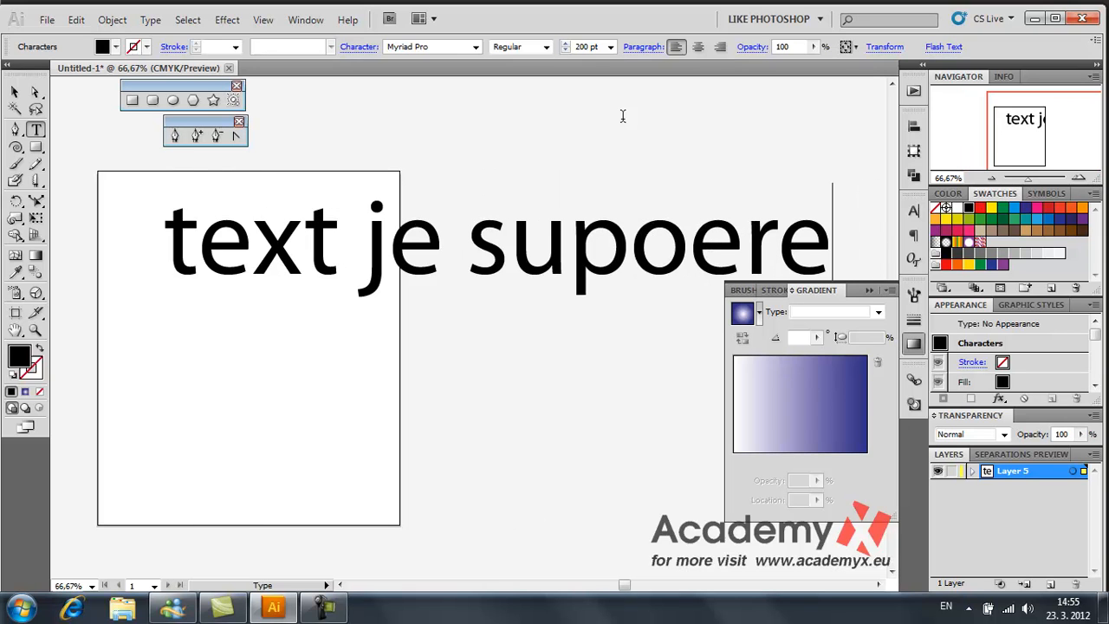
{"action": "key", "text": "BackSpace"}
{"action": "key", "text": "BackSpace"}
{"action": "key", "text": "BackSpace"}
{"action": "key", "text": "BackSpace"}
{"action": "key", "text": "BackSpace"}
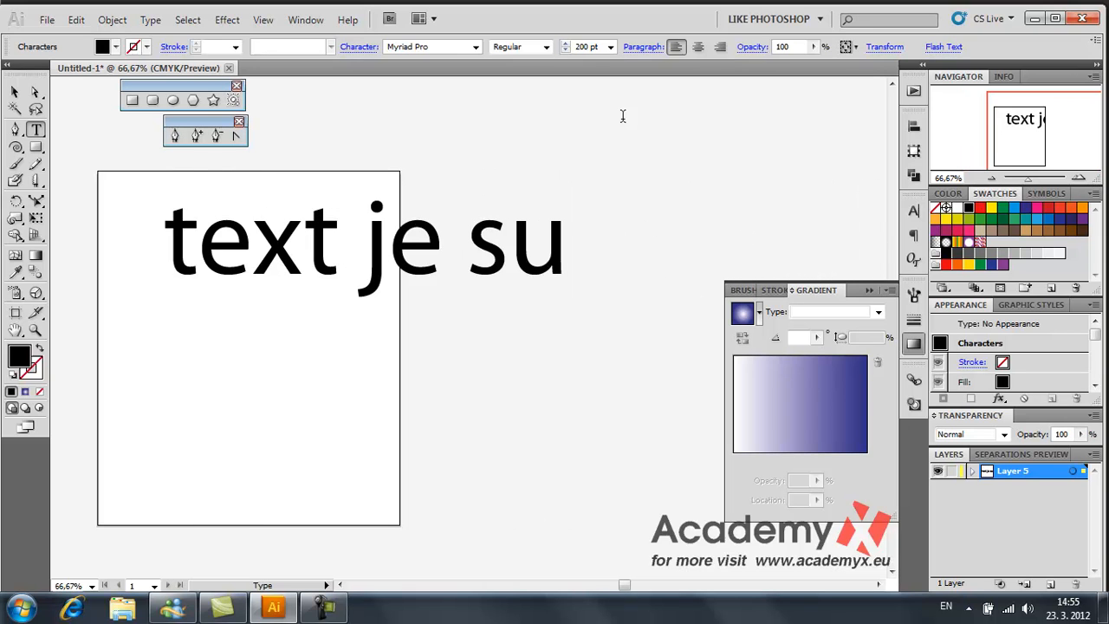
{"action": "type", "text": "per"}
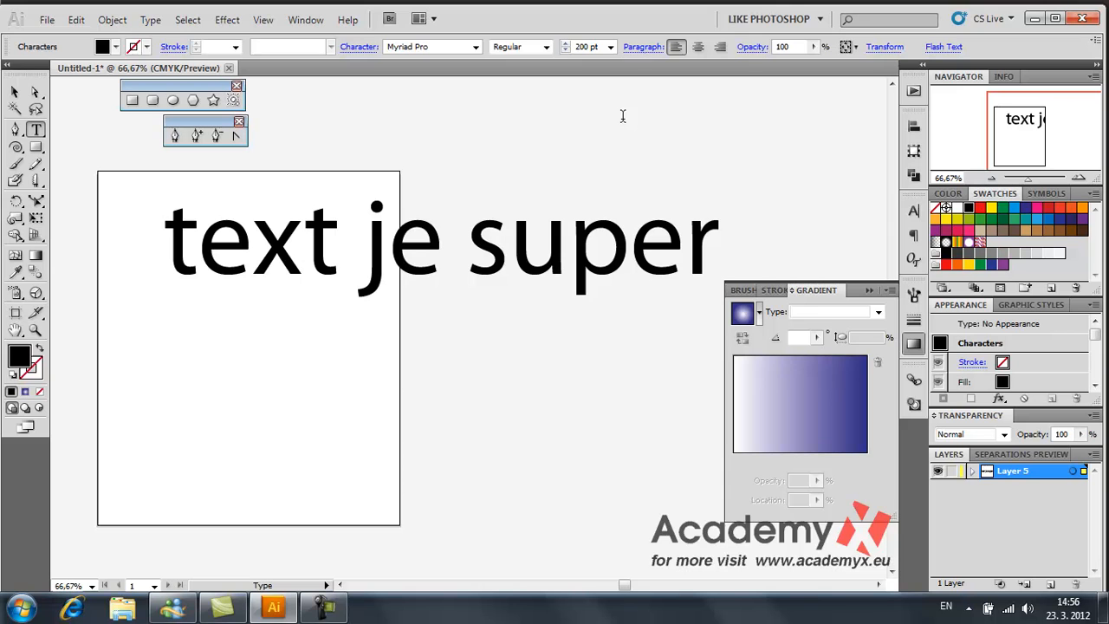
- Set the text's font size to 72 pt and place it roughly centred in the upper part of the artboard
{"action": "left_click", "coordinate": [15, 91]}
{"action": "left_click_drag", "start_coordinate": [496, 253], "coordinate": [450, 266]}
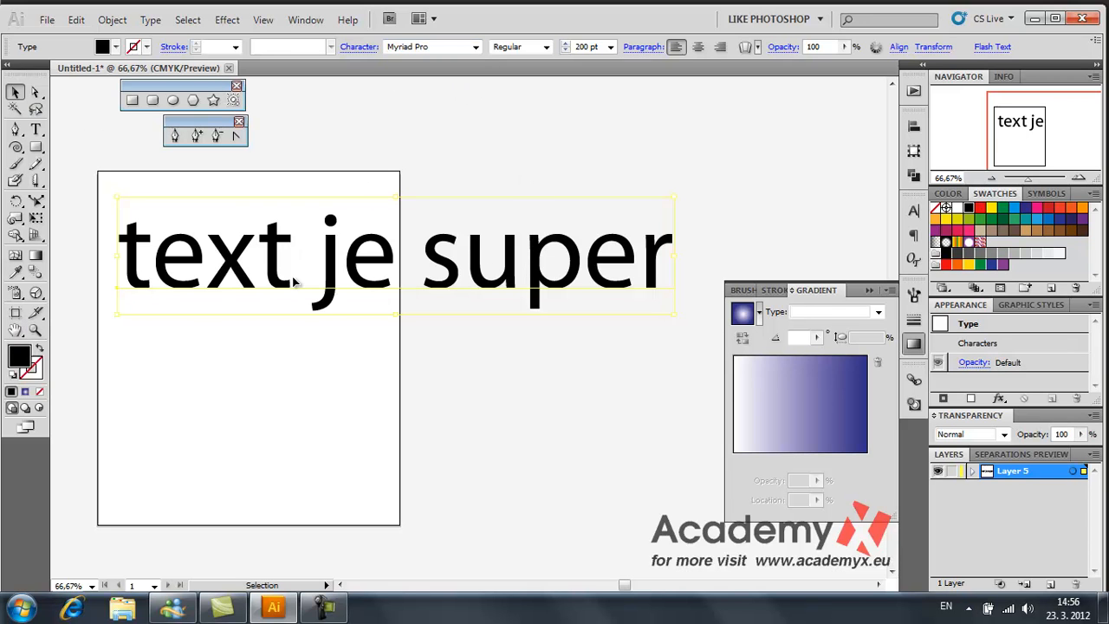
{"action": "key", "text": "space"}
{"action": "left_click_drag", "start_coordinate": [323, 404], "coordinate": [389, 423]}
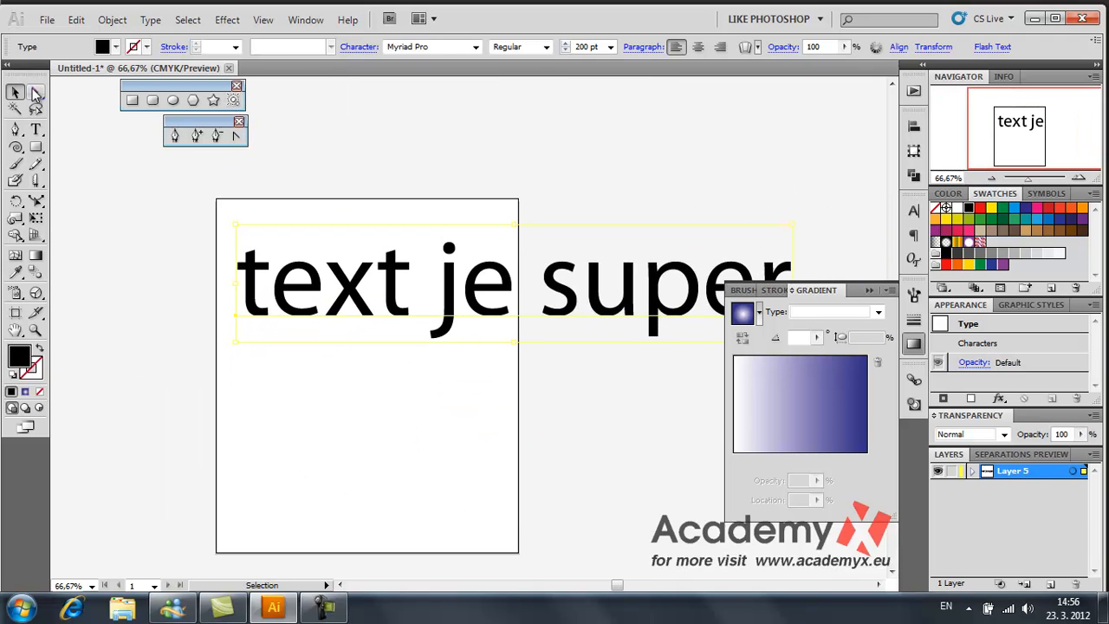
{"action": "left_click_drag", "start_coordinate": [332, 299], "coordinate": [222, 304]}
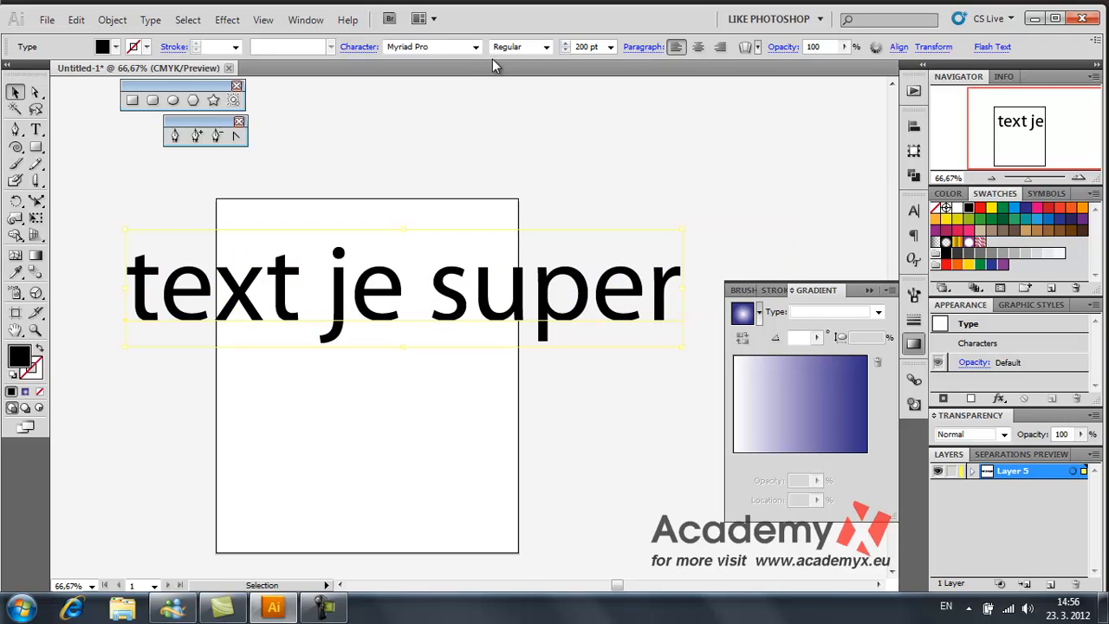
{"action": "left_click", "coordinate": [611, 47]}
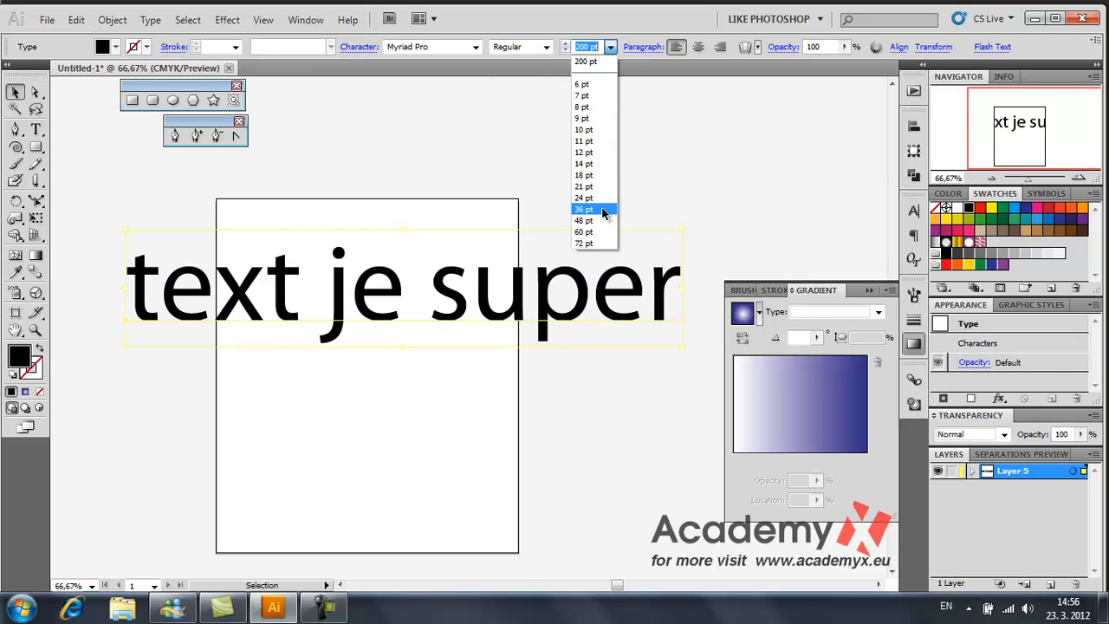
{"action": "left_click", "coordinate": [594, 246]}
{"action": "left_click_drag", "start_coordinate": [249, 313], "coordinate": [405, 295]}
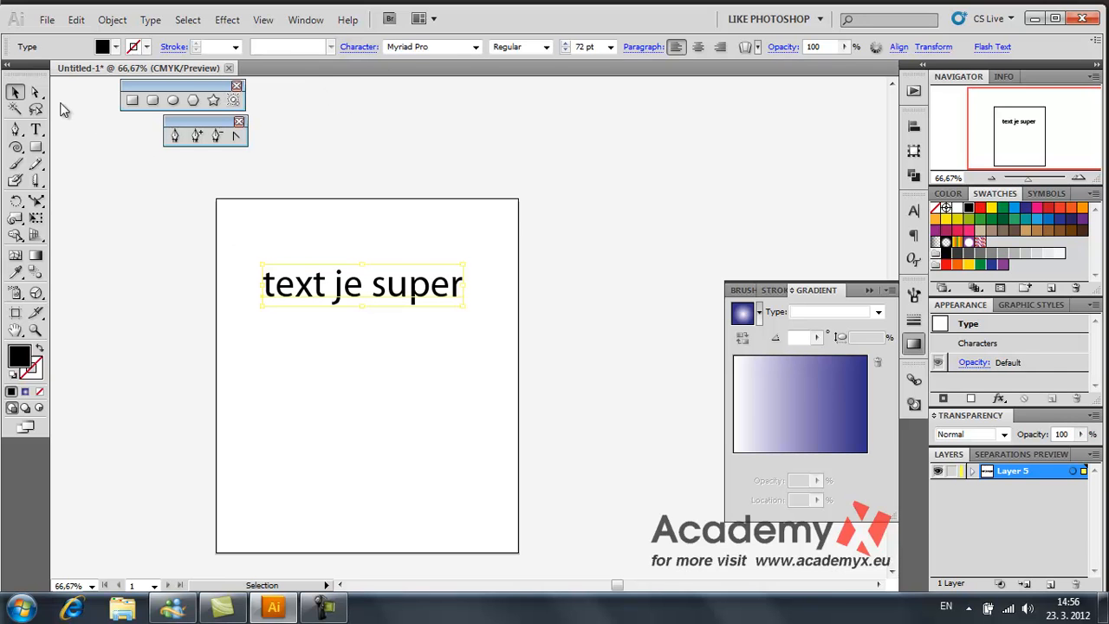
- Try the Convert to Shape Rounded Rectangle effect with relative sizing on the whole text object, and undo it
{"action": "left_click", "coordinate": [227, 19]}
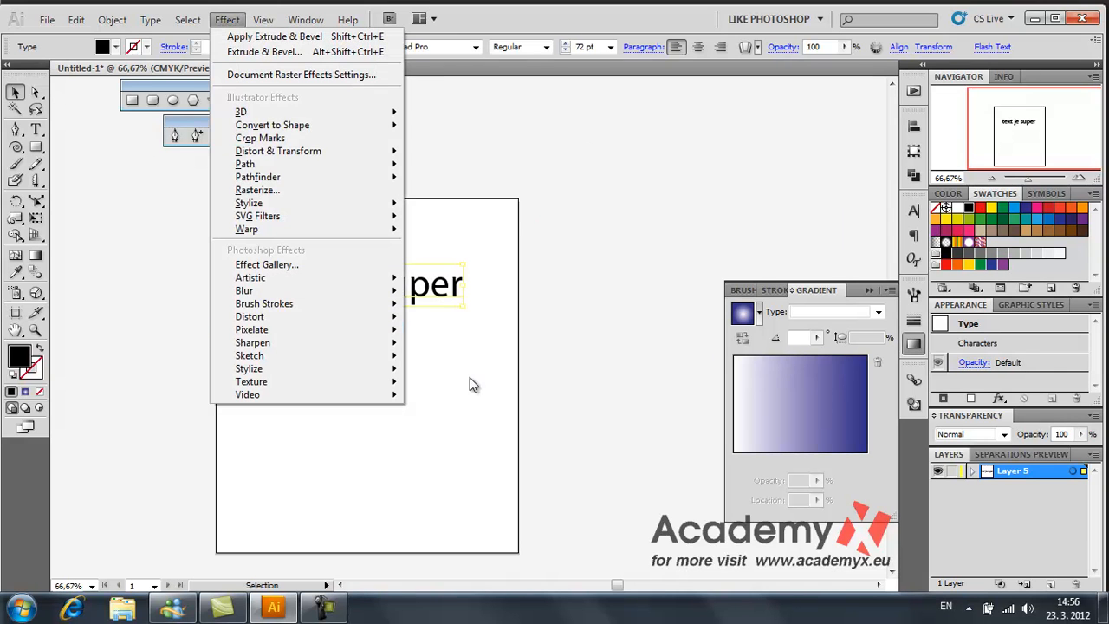
{"action": "mouse_move", "coordinate": [301, 120]}
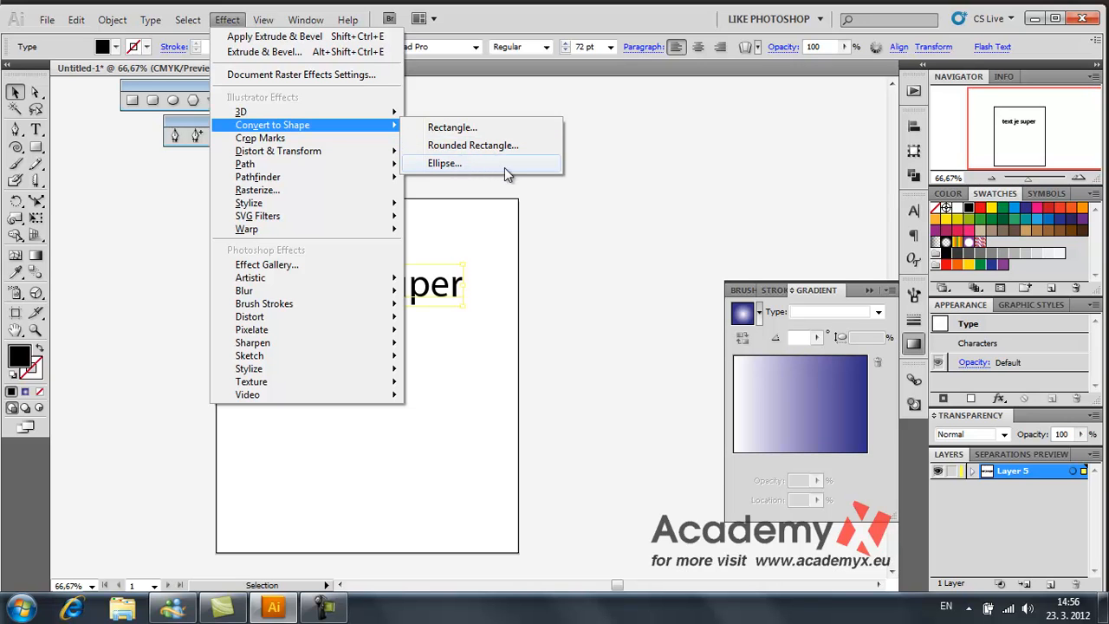
{"action": "left_click", "coordinate": [161, 80]}
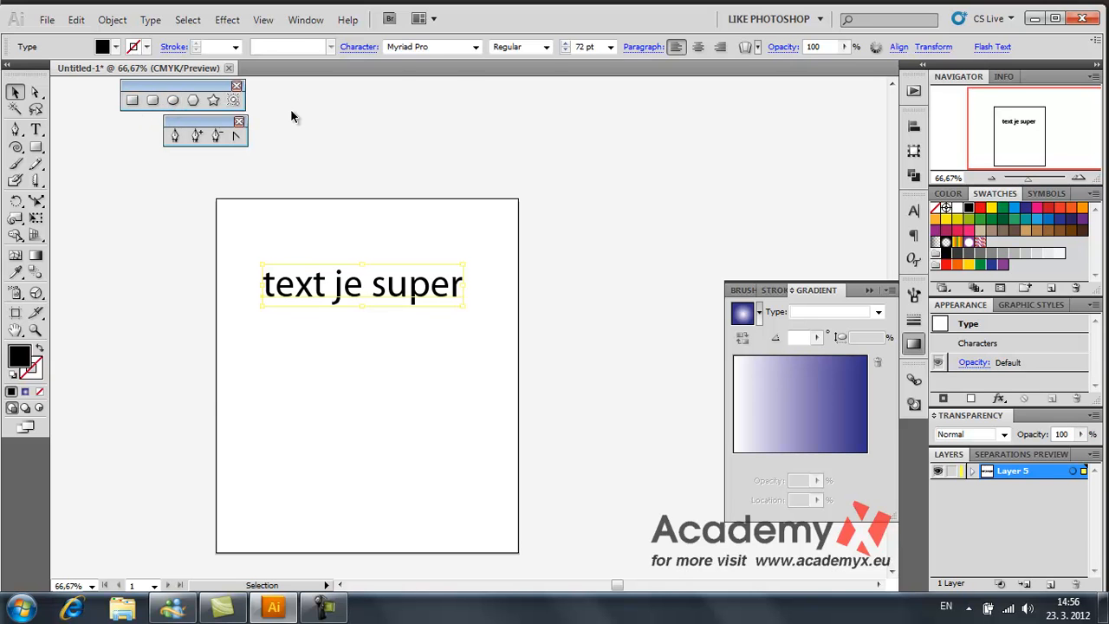
{"action": "left_click", "coordinate": [227, 19]}
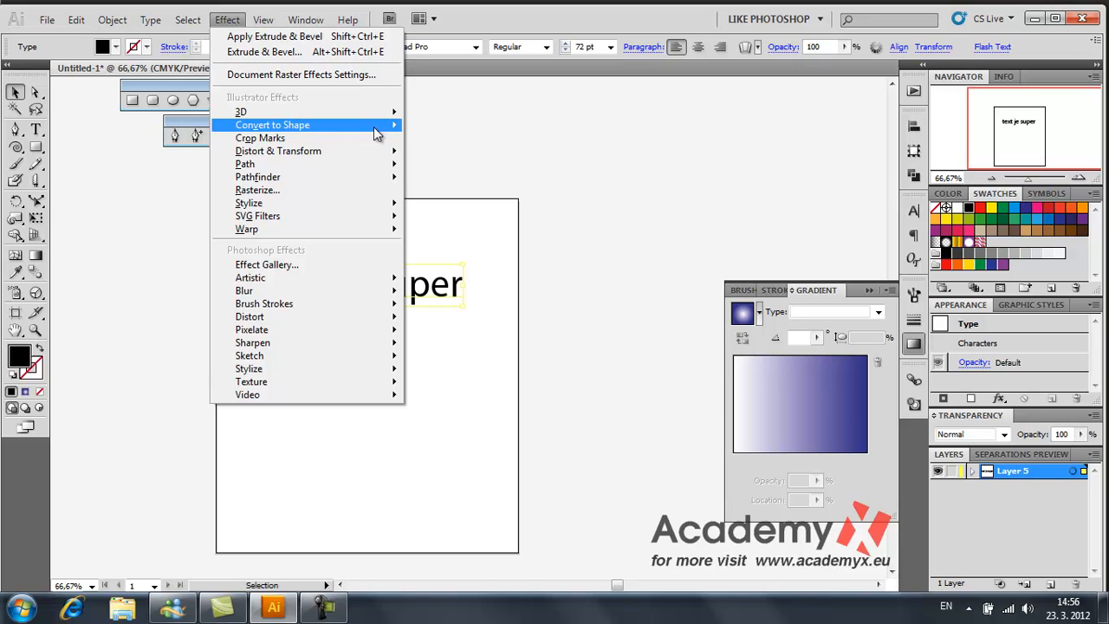
{"action": "mouse_move", "coordinate": [378, 132]}
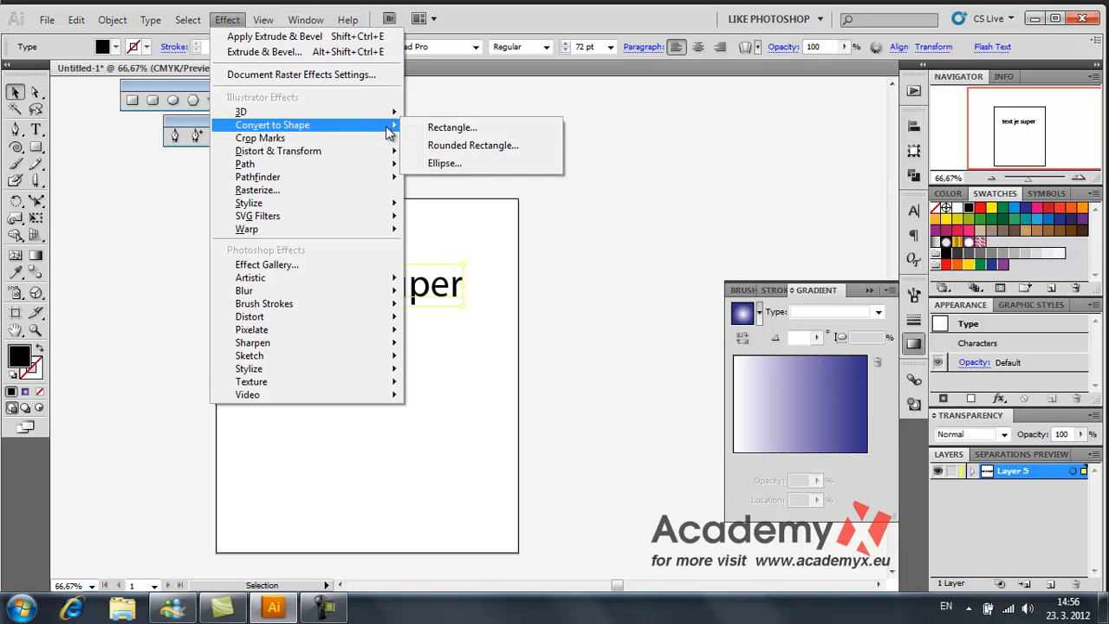
{"action": "left_click", "coordinate": [493, 149]}
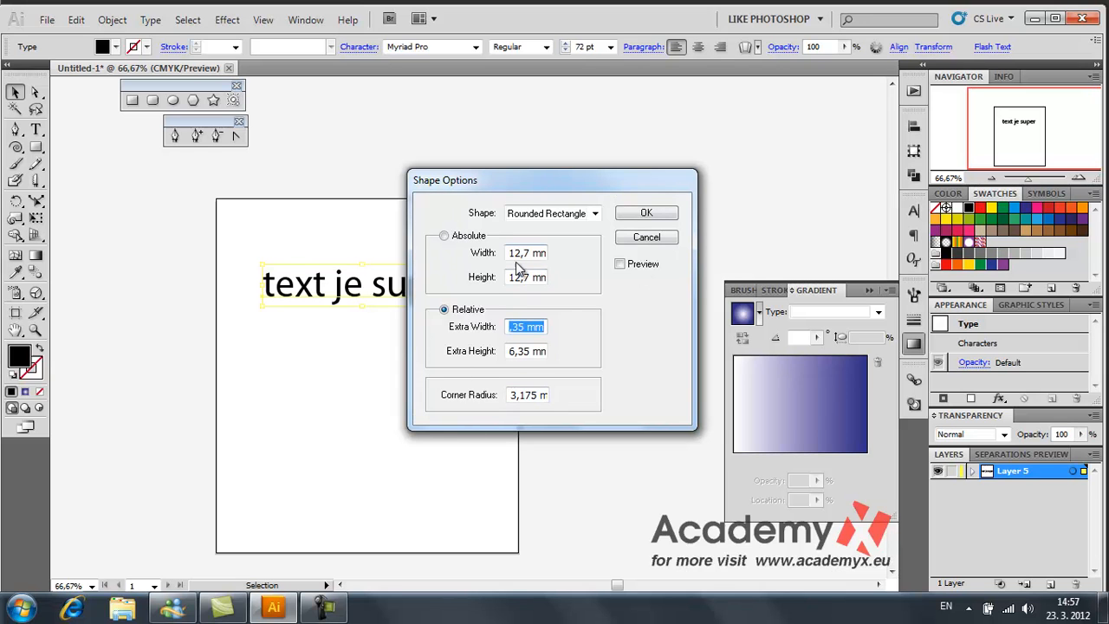
{"action": "left_click", "coordinate": [619, 264]}
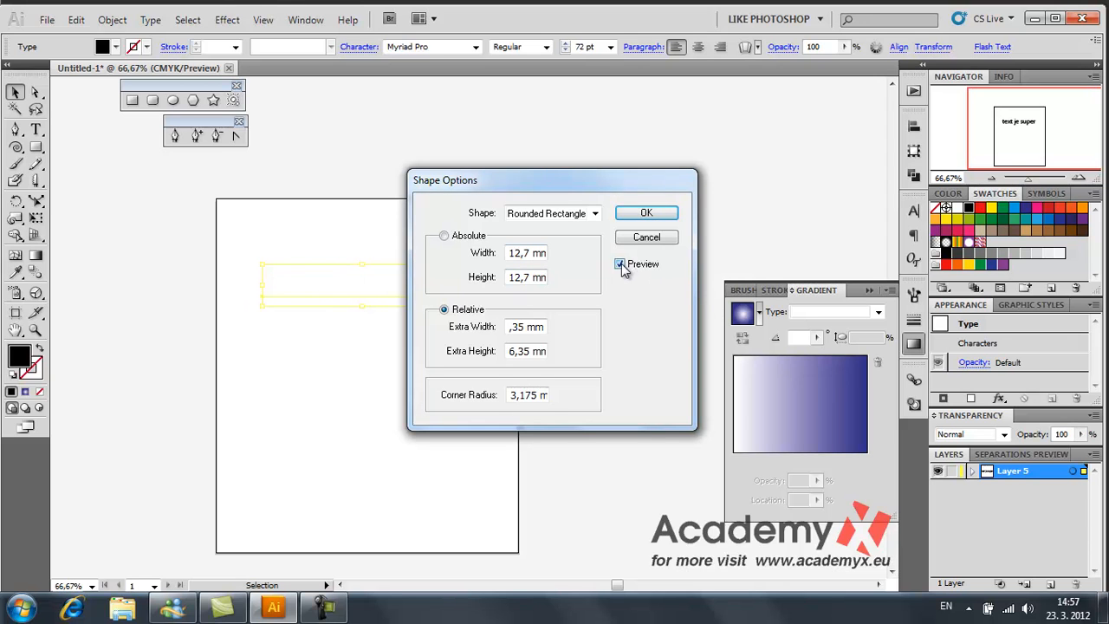
{"action": "left_click", "coordinate": [645, 214]}
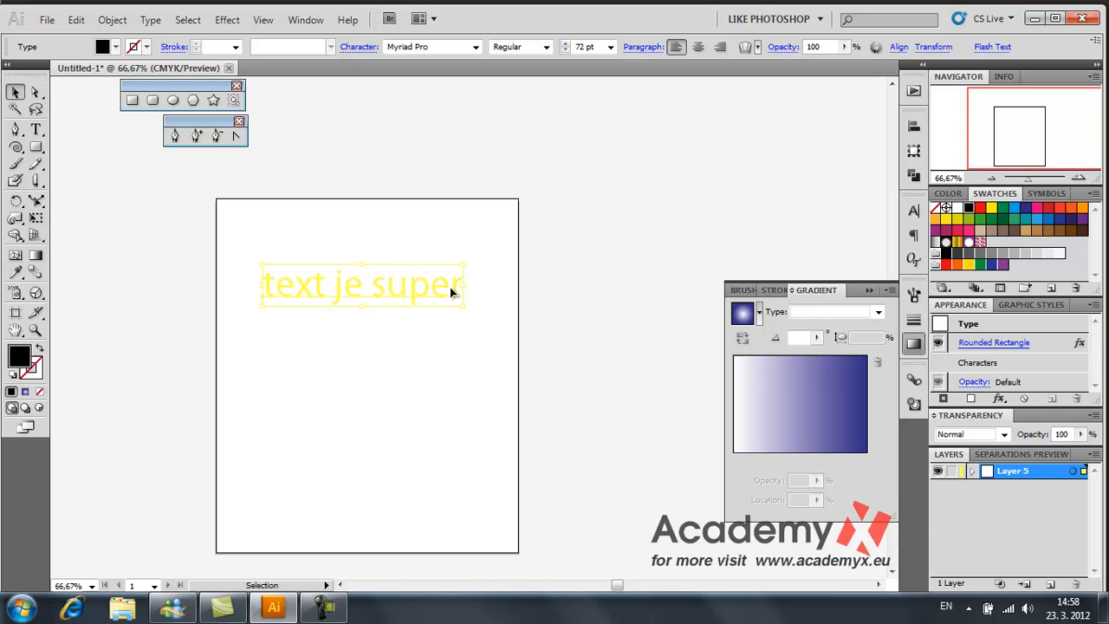
{"action": "key", "text": "ctrl+z"}
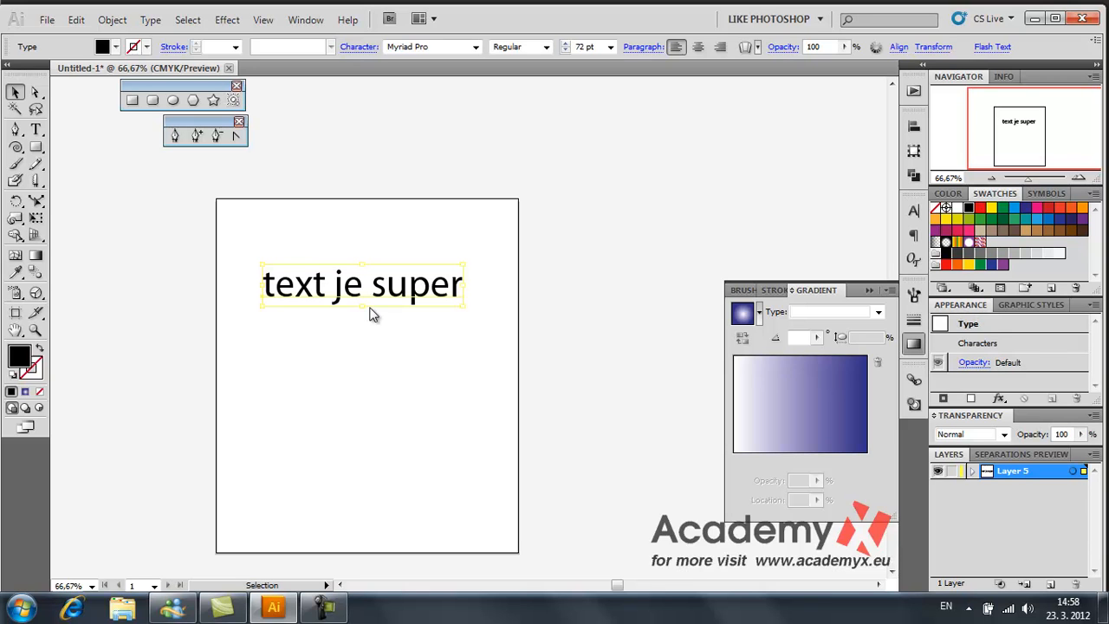
- Add a new fill to the text object's appearance
{"action": "left_click", "coordinate": [1094, 305]}
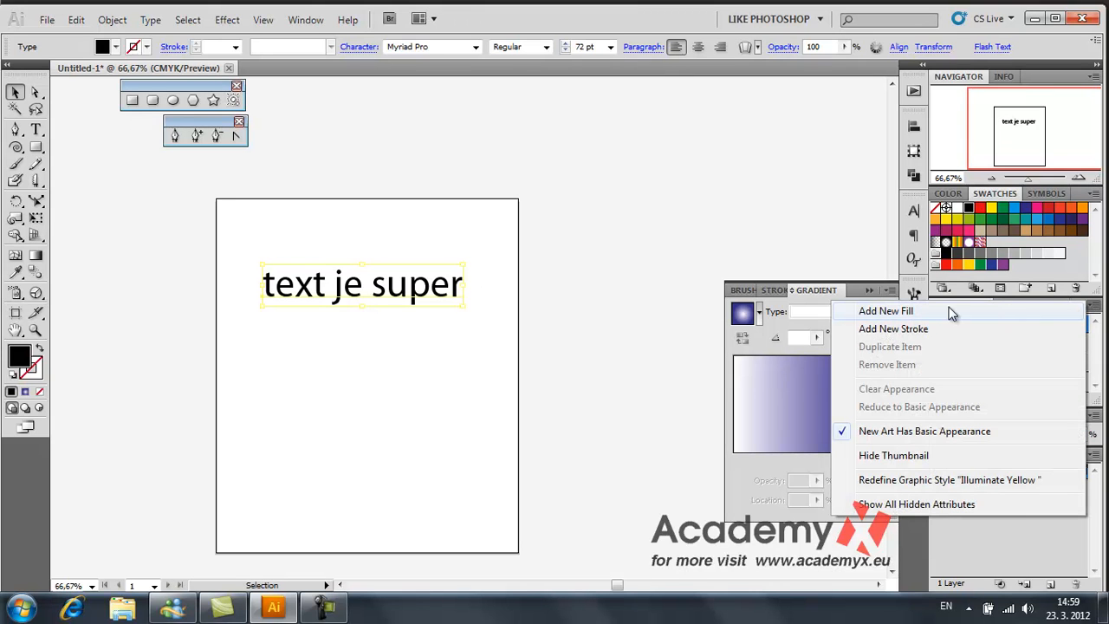
{"action": "left_click", "coordinate": [878, 318]}
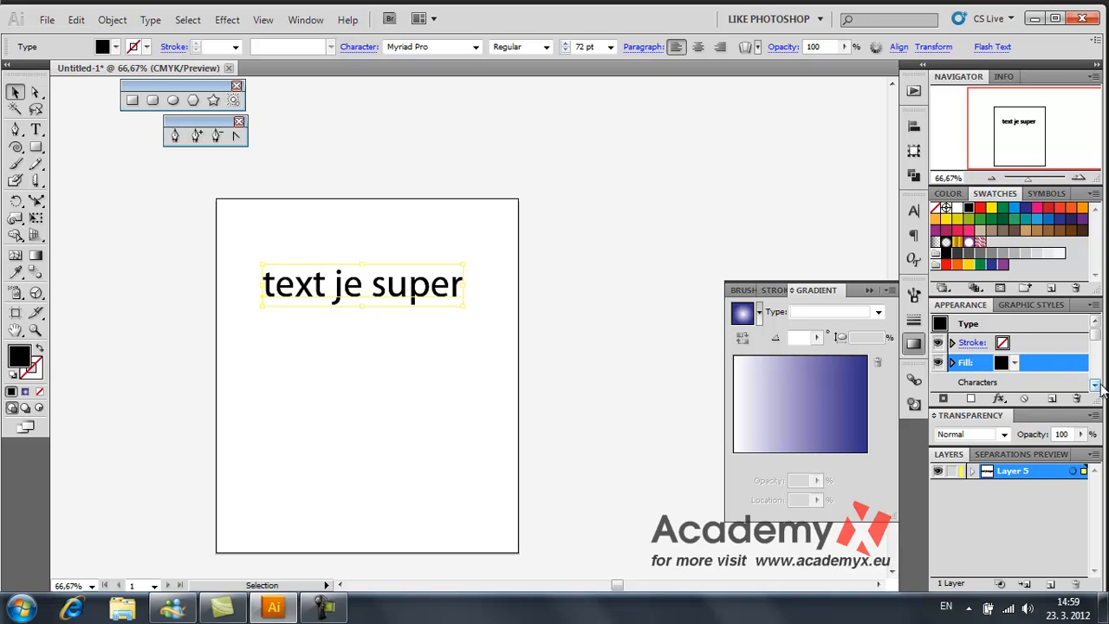
{"action": "left_click_drag", "start_coordinate": [1095, 335], "coordinate": [1096, 344]}
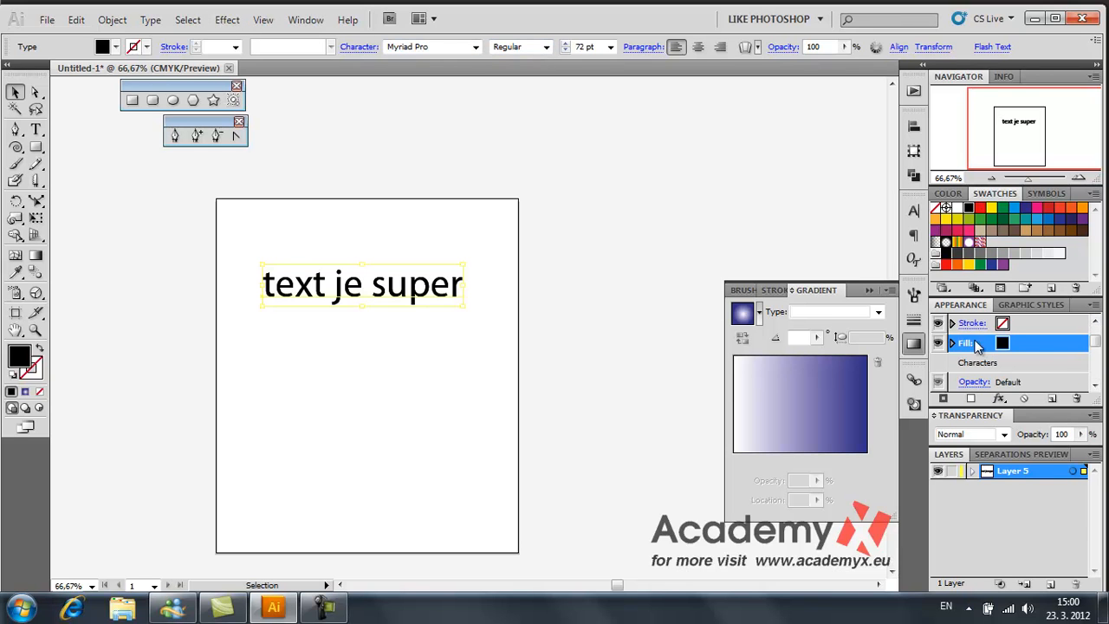
- Convert the new fill to a rounded rectangle with relative sizing, 6,35 mm extra height and a 3,175 mm corner radius
{"action": "left_click", "coordinate": [227, 19]}
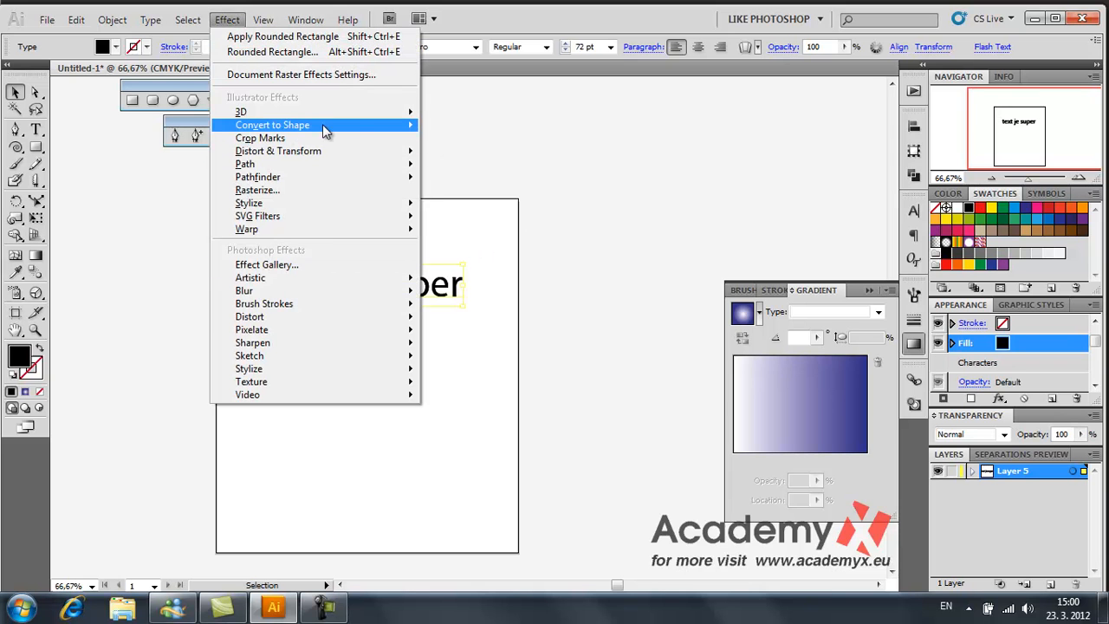
{"action": "mouse_move", "coordinate": [323, 124]}
{"action": "left_click", "coordinate": [485, 145]}
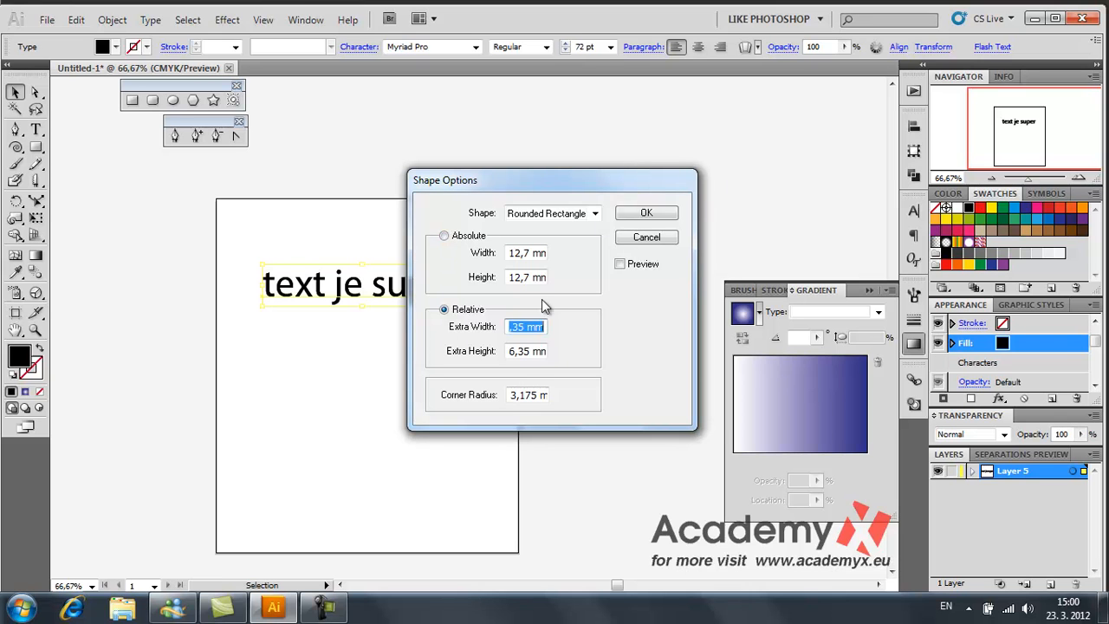
{"action": "left_click_drag", "start_coordinate": [541, 180], "coordinate": [644, 147]}
{"action": "left_click", "coordinate": [722, 233]}
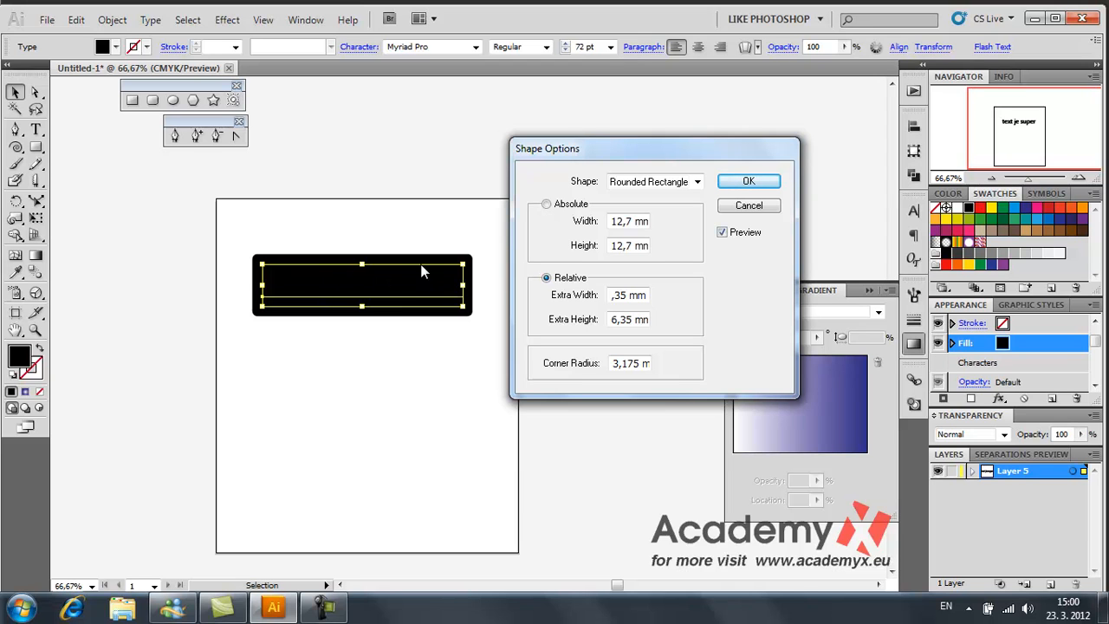
{"action": "left_click", "coordinate": [762, 183]}
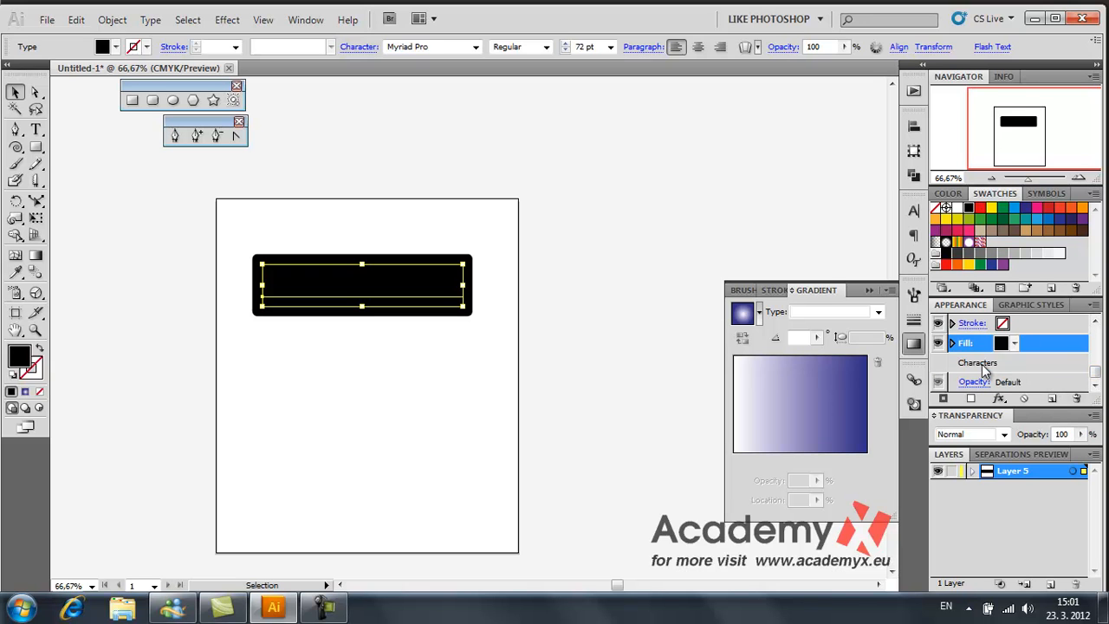
- Move Characters above the stroke and fill in the text's appearance order, and colour the rounded rectangle fill green
{"action": "left_click", "coordinate": [978, 364]}
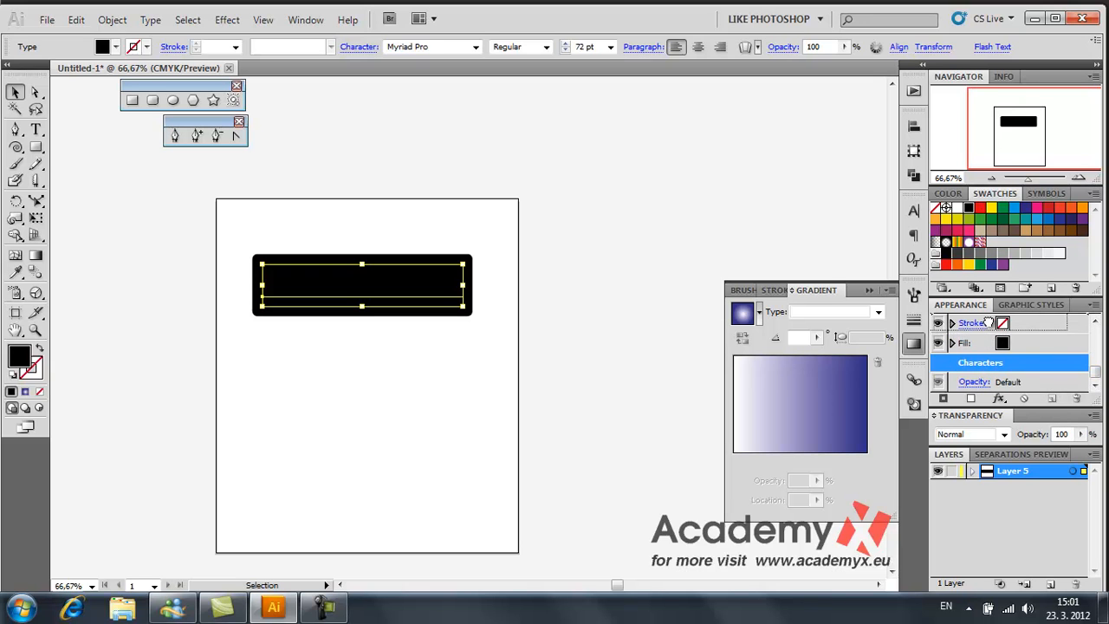
{"action": "left_click_drag", "start_coordinate": [989, 323], "coordinate": [985, 315]}
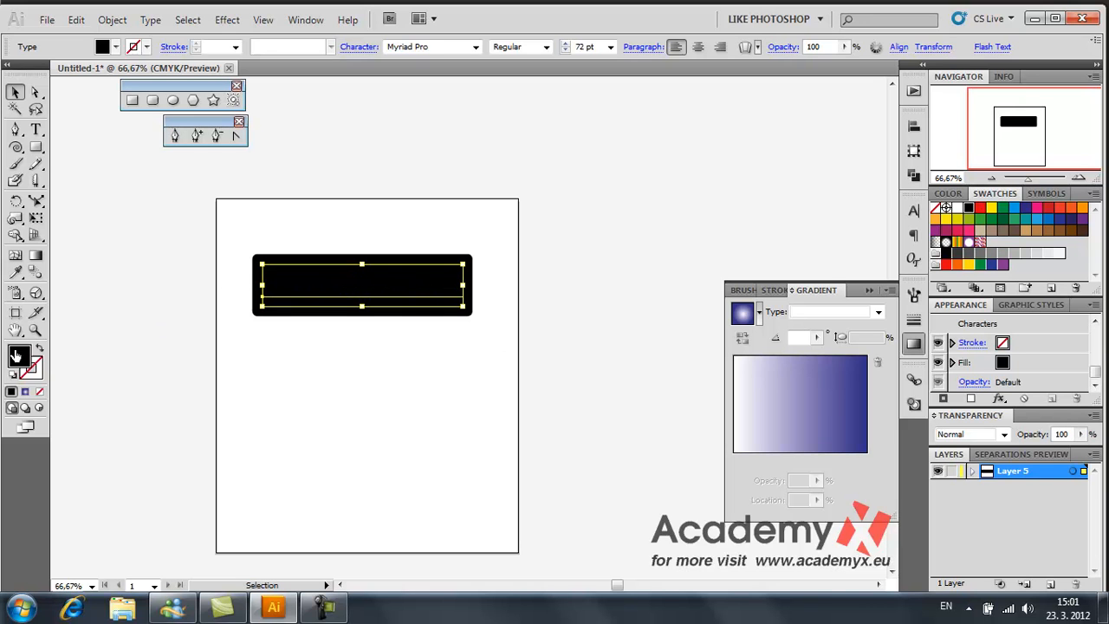
{"action": "left_click", "coordinate": [1013, 368]}
{"action": "left_click", "coordinate": [1014, 363]}
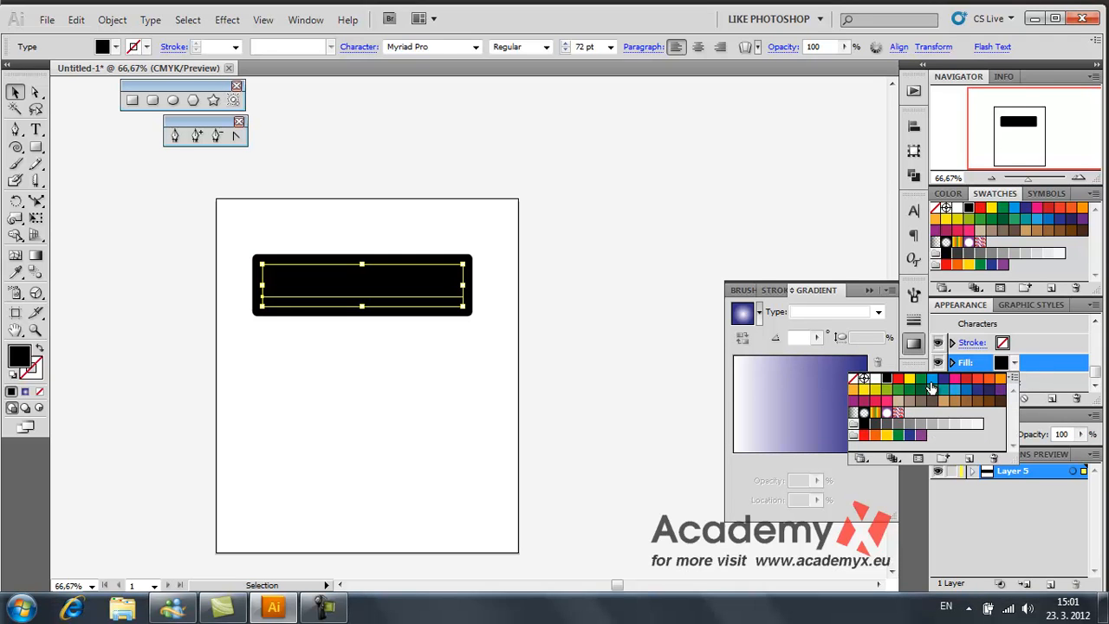
{"action": "left_click", "coordinate": [932, 389]}
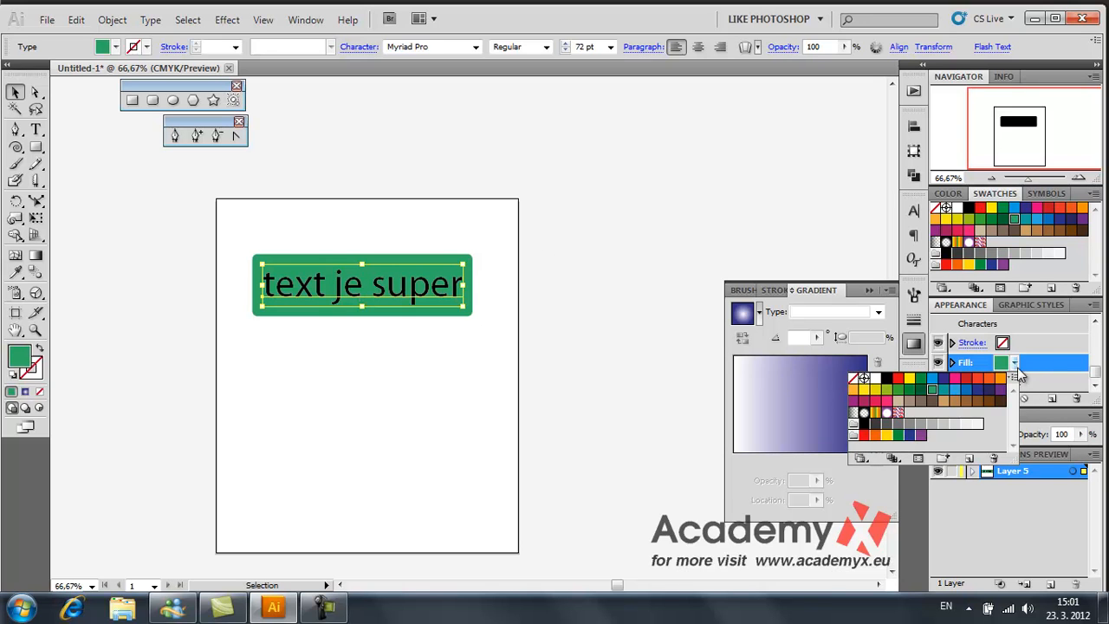
- Move the text button slightly down and to the right on the artboard
{"action": "left_click", "coordinate": [1030, 369]}
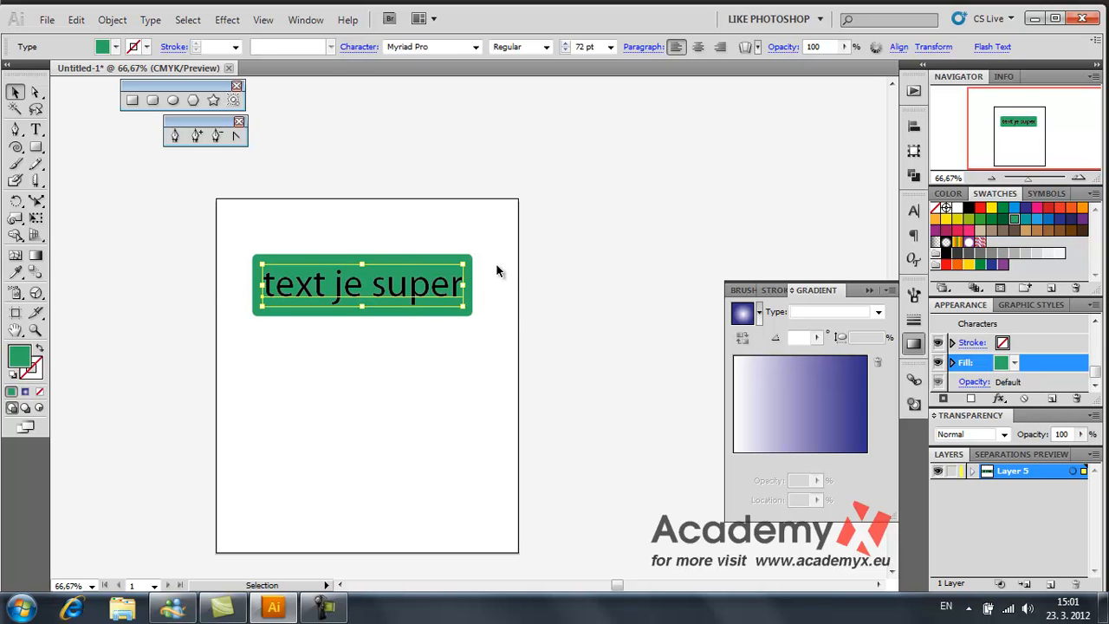
{"action": "left_click_drag", "start_coordinate": [363, 268], "coordinate": [388, 295]}
- Append "dfjadshfjdsgj" to the button text to test the background's resizing, and delete those letters again
{"action": "left_click", "coordinate": [35, 129]}
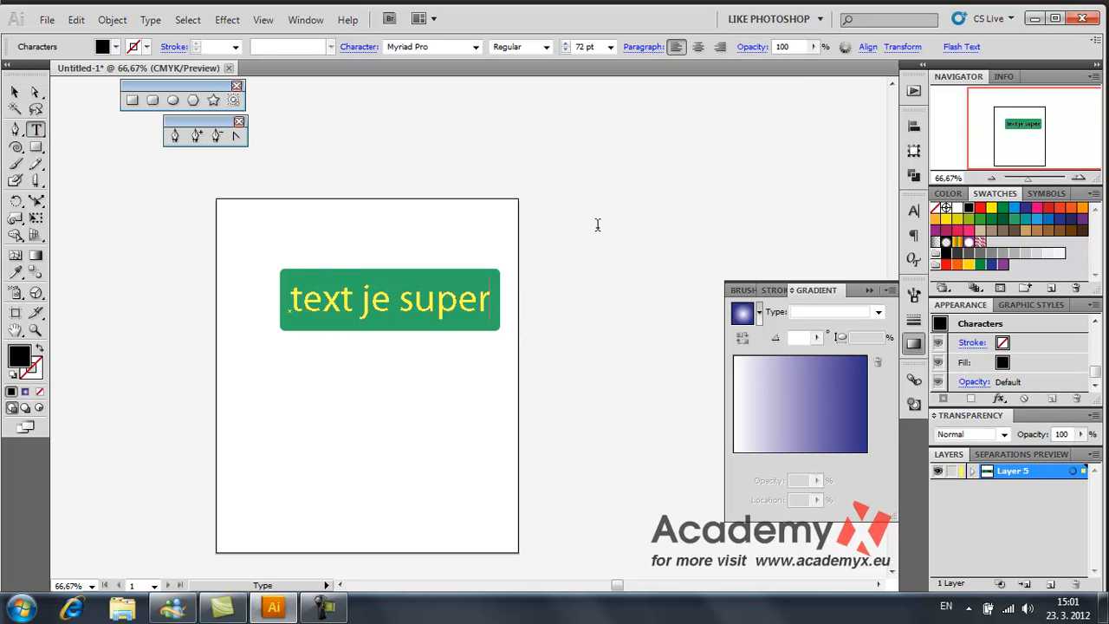
{"action": "type", "text": "dfjadshfjdsgj"}
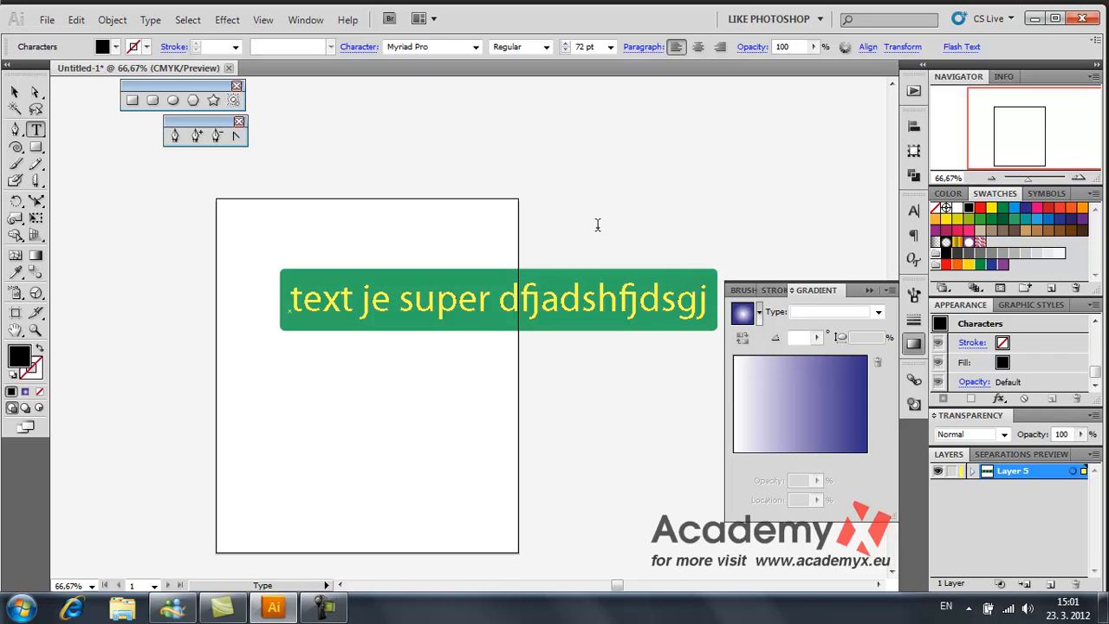
{"action": "key", "text": "BackSpace"}
{"action": "key", "text": "BackSpace"}
{"action": "key", "text": "BackSpace"}
{"action": "key", "text": "BackSpace"}
{"action": "key", "text": "BackSpace"}
{"action": "key", "text": "BackSpace"}
{"action": "key", "text": "BackSpace"}
{"action": "key", "text": "BackSpace"}
{"action": "key", "text": "BackSpace"}
{"action": "key", "text": "BackSpace"}
{"action": "key", "text": "BackSpace"}
{"action": "key", "text": "BackSpace"}
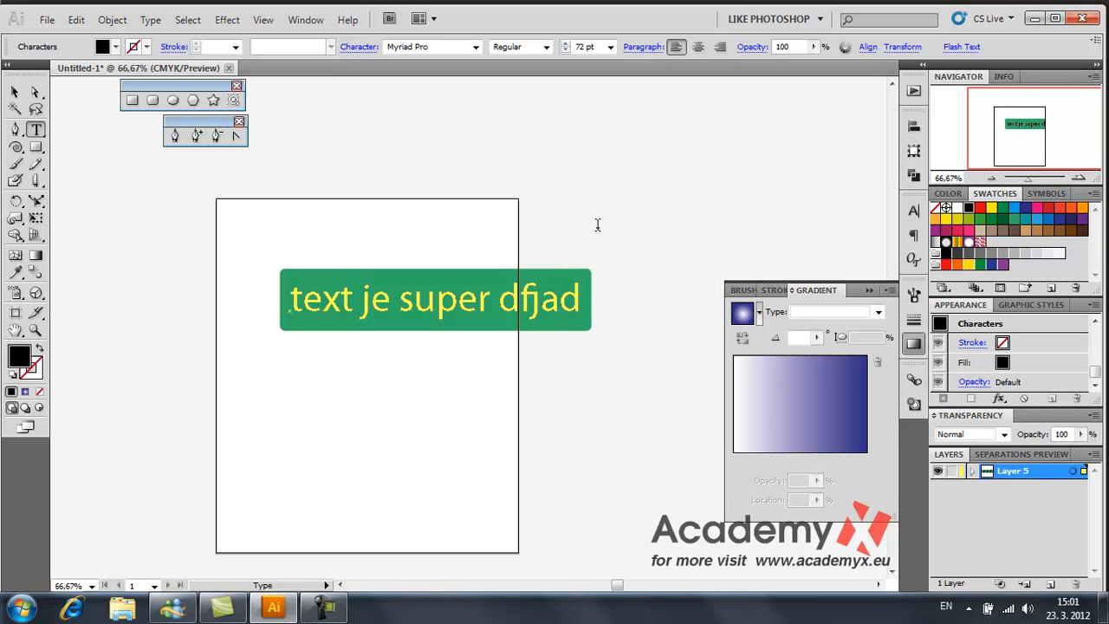
{"action": "key", "text": "BackSpace"}
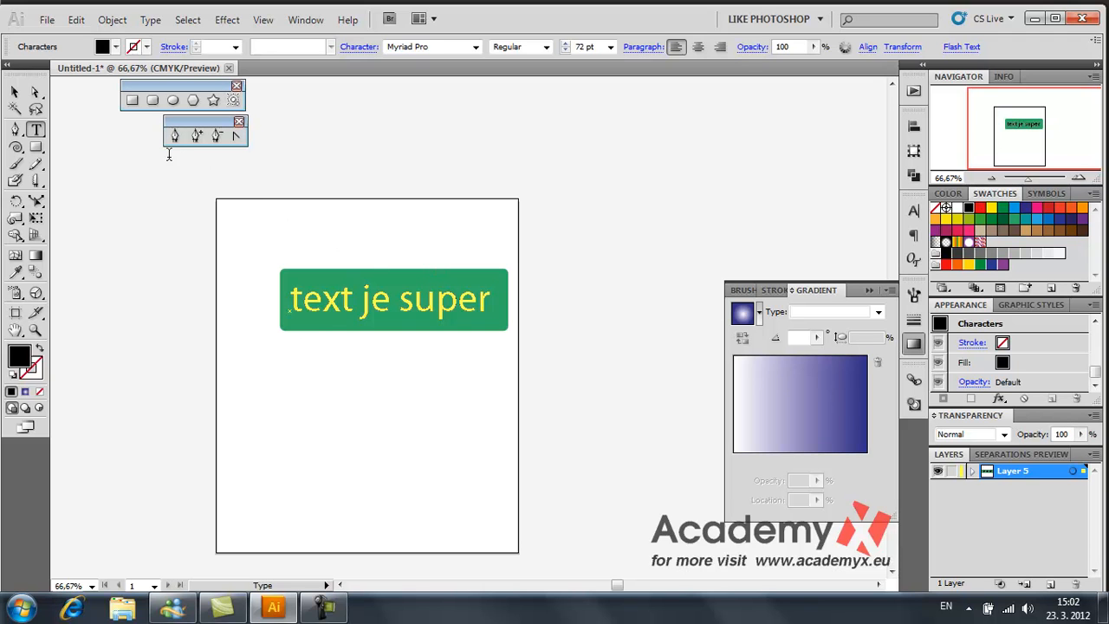
{"action": "left_click", "coordinate": [14, 94]}
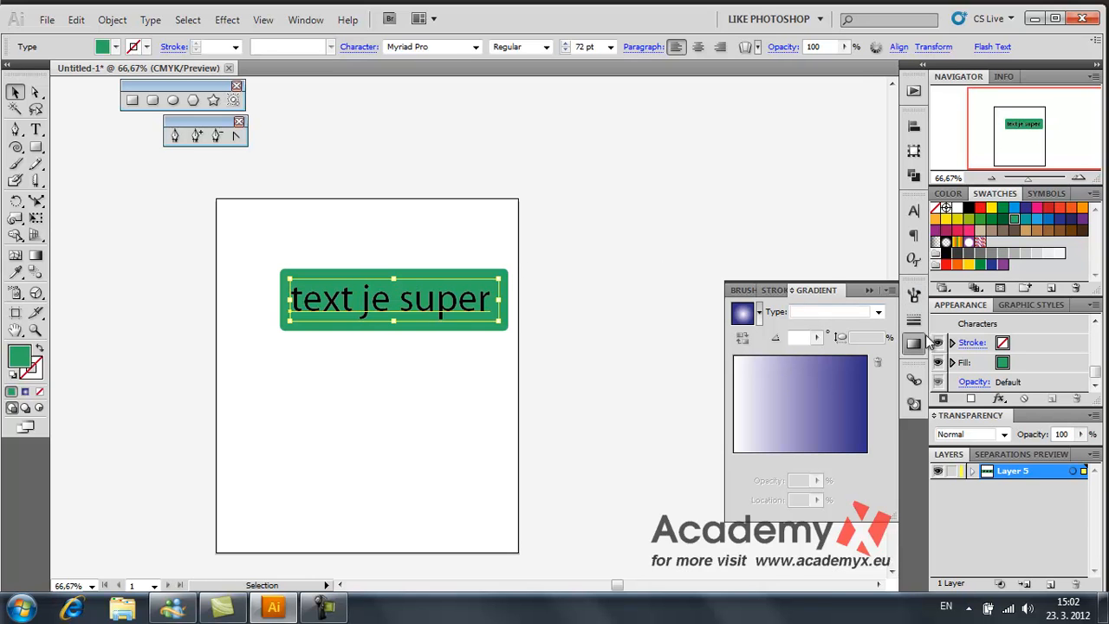
- Fill the text's characters with the dark blue swatch and deselect the text
{"action": "double_click", "coordinate": [988, 325]}
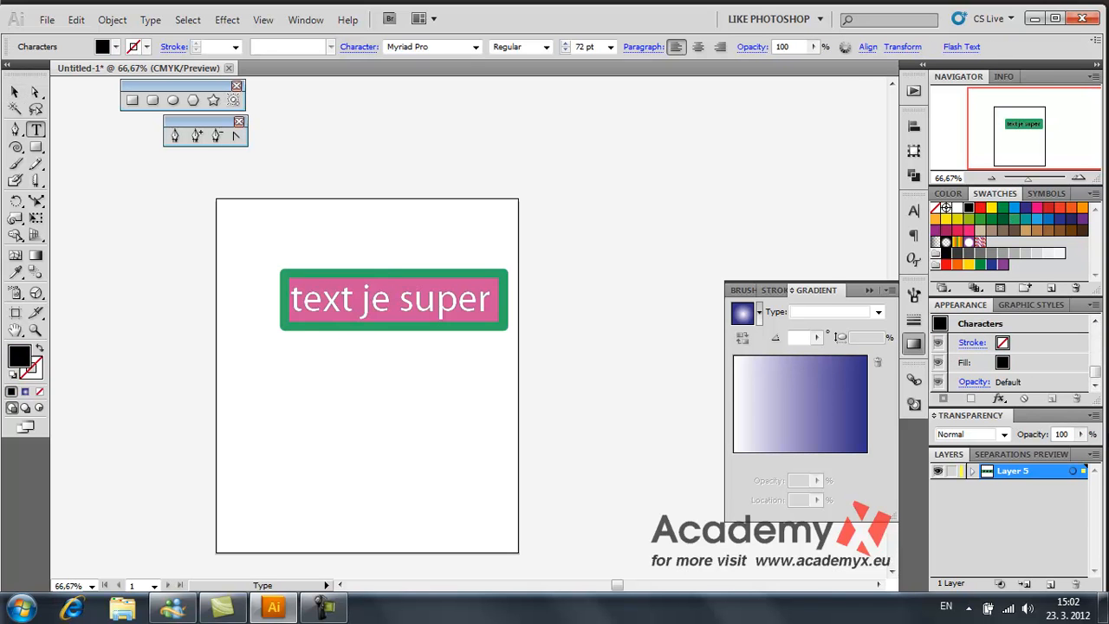
{"action": "left_click", "coordinate": [1007, 364]}
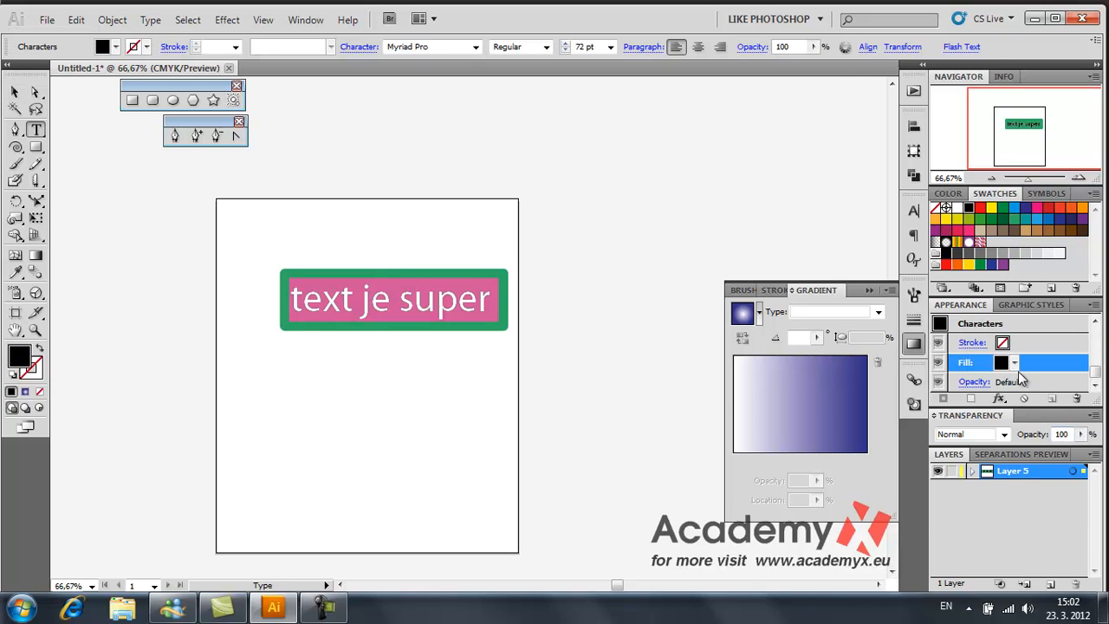
{"action": "left_click", "coordinate": [1016, 364]}
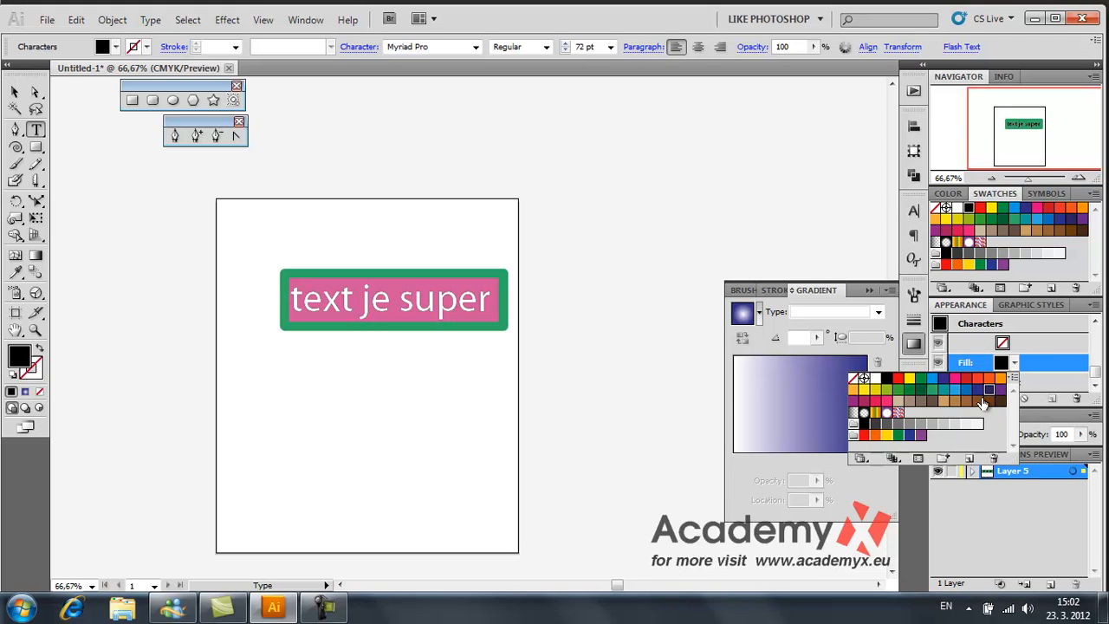
{"action": "left_click", "coordinate": [990, 391]}
{"action": "left_click", "coordinate": [13, 95]}
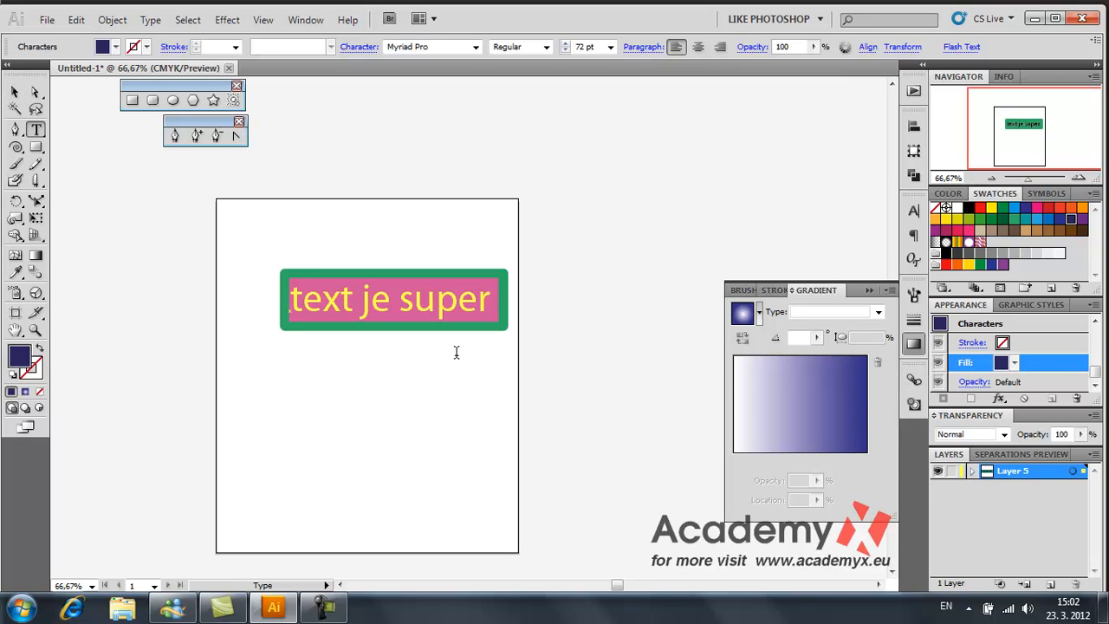
{"action": "left_click", "coordinate": [36, 92]}
{"action": "left_click", "coordinate": [291, 416]}
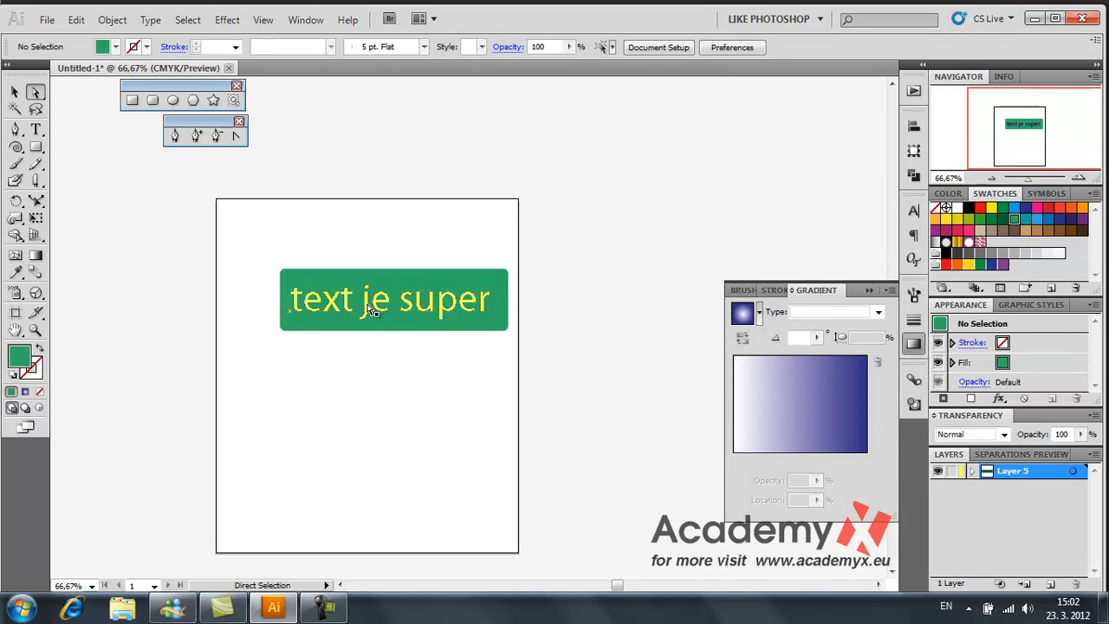
- Move the text button to the upper part of the artboard
{"action": "left_click", "coordinate": [458, 317]}
{"action": "left_click", "coordinate": [396, 439]}
{"action": "left_click_drag", "start_coordinate": [374, 301], "coordinate": [380, 422]}
{"action": "left_click", "coordinate": [707, 476]}
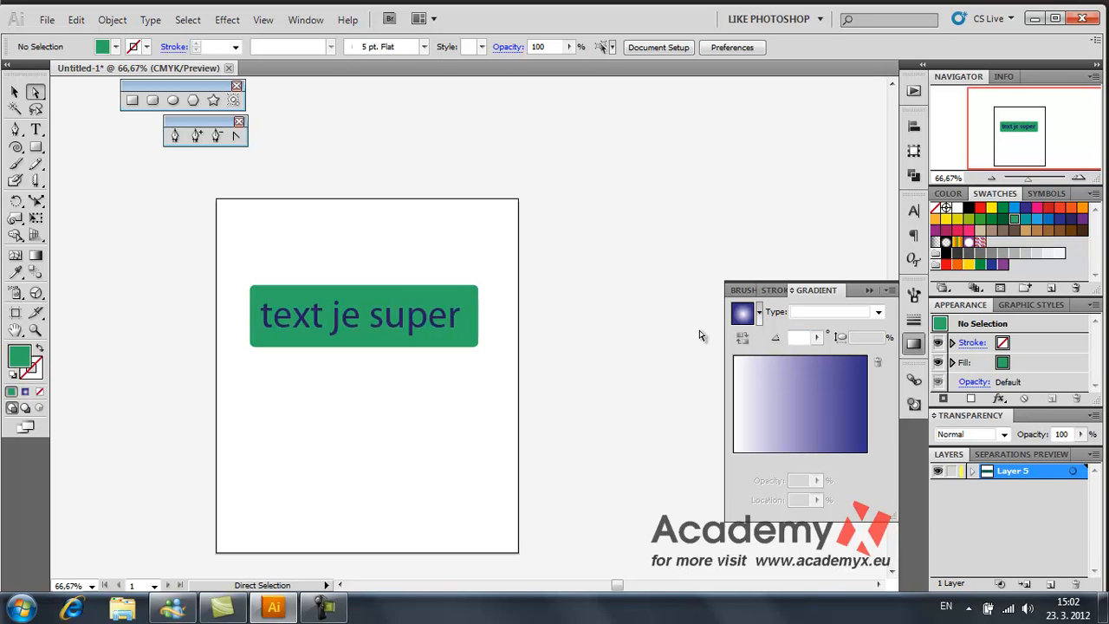
{"action": "left_click_drag", "start_coordinate": [329, 336], "coordinate": [329, 281]}
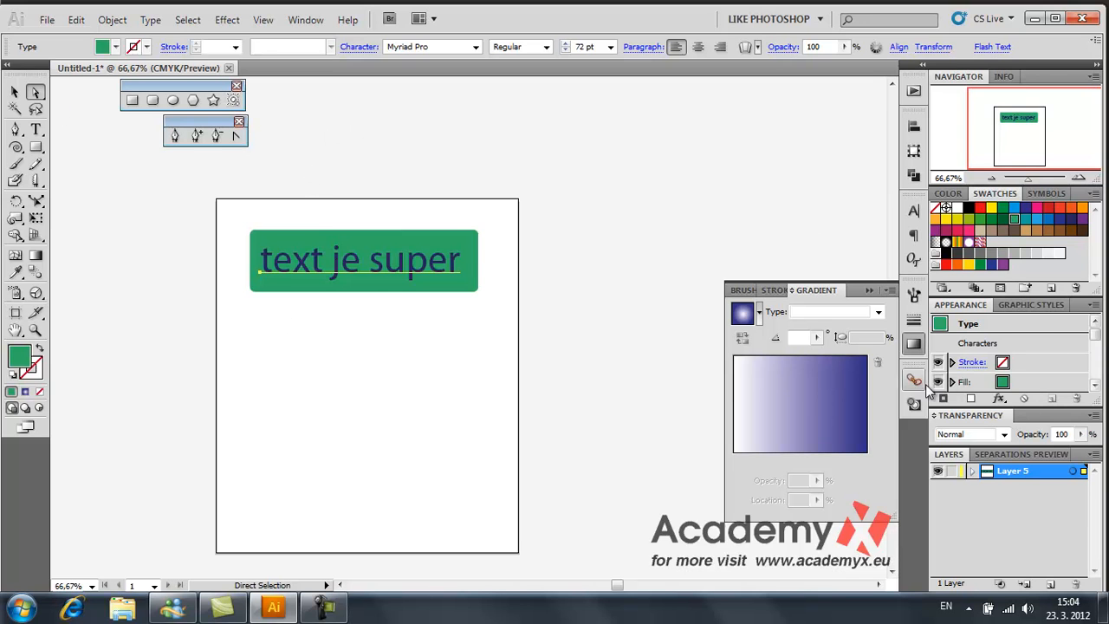
- Try the Distort & Transform Twist effect on the green fill, and undo it
{"action": "left_click", "coordinate": [975, 386]}
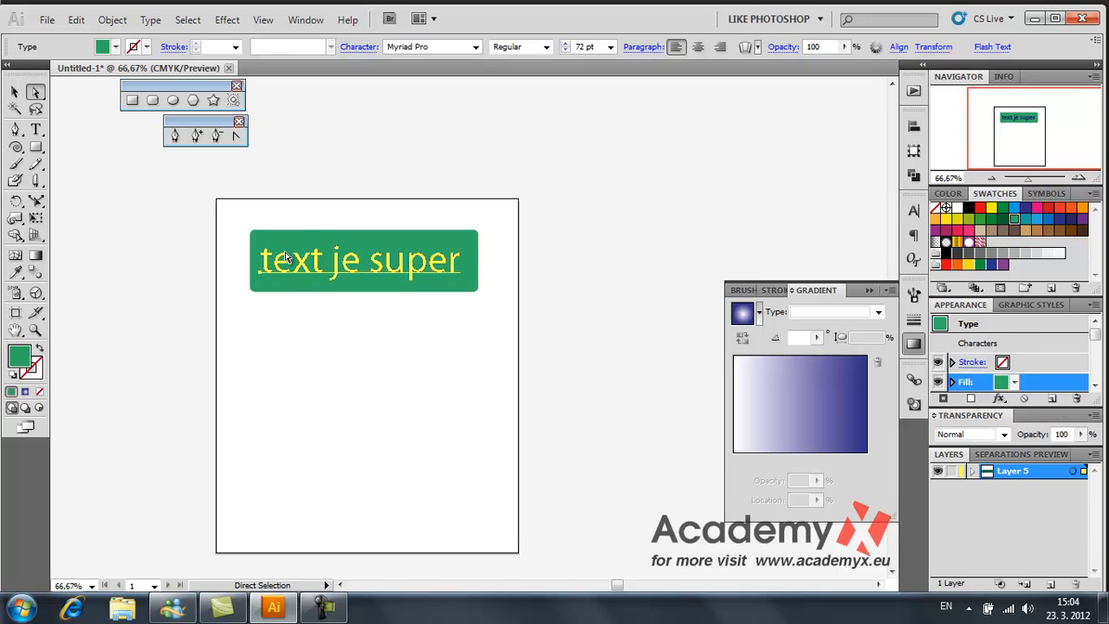
{"action": "left_click", "coordinate": [227, 19]}
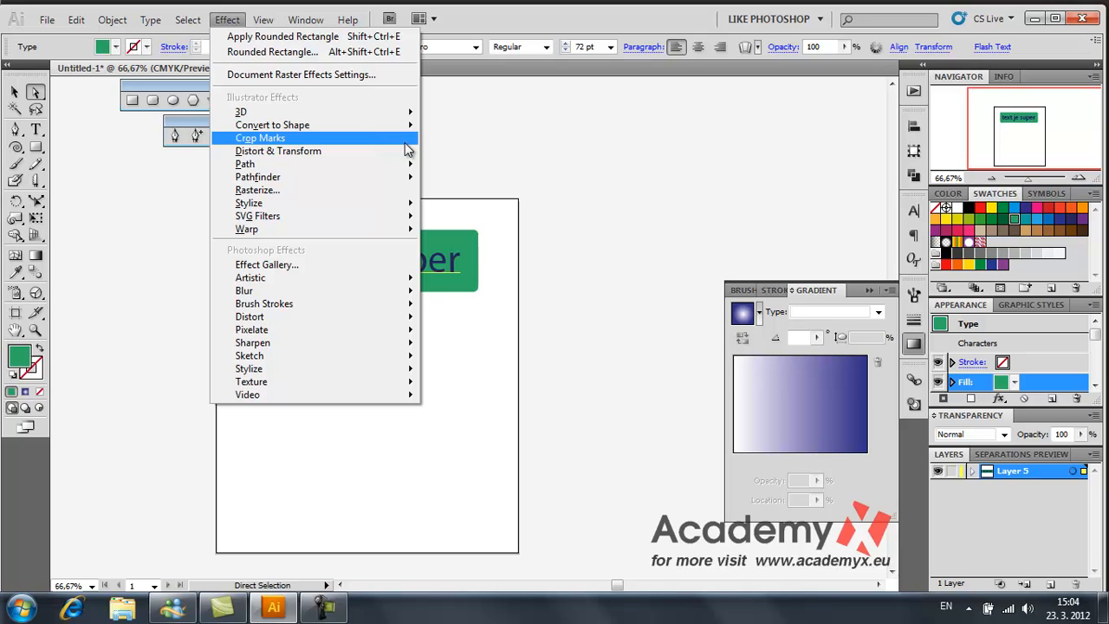
{"action": "mouse_move", "coordinate": [407, 159]}
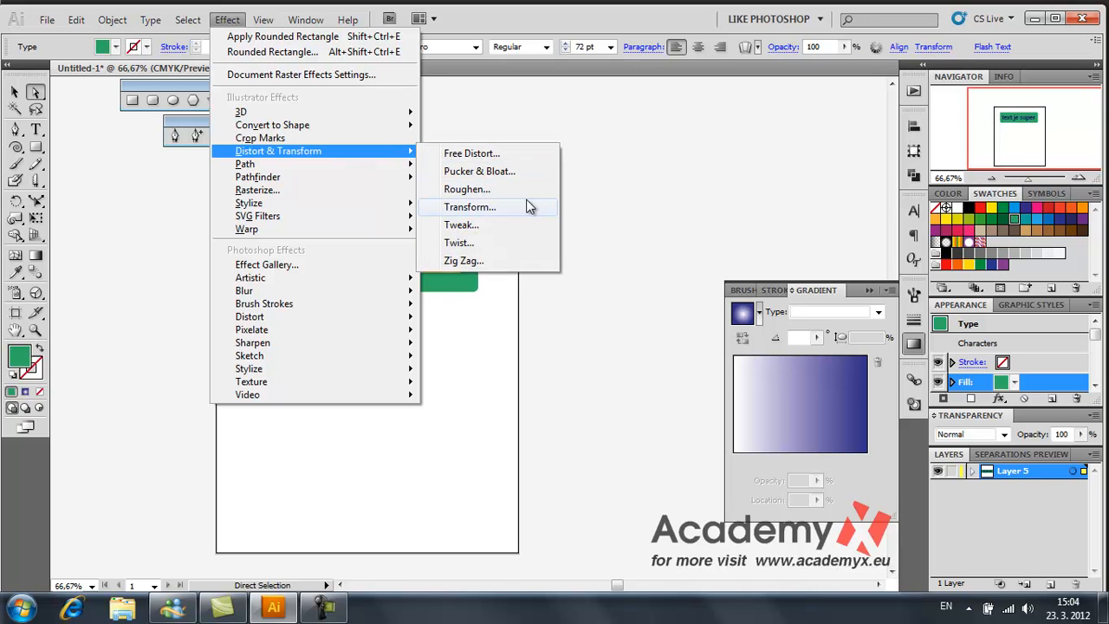
{"action": "left_click", "coordinate": [507, 243]}
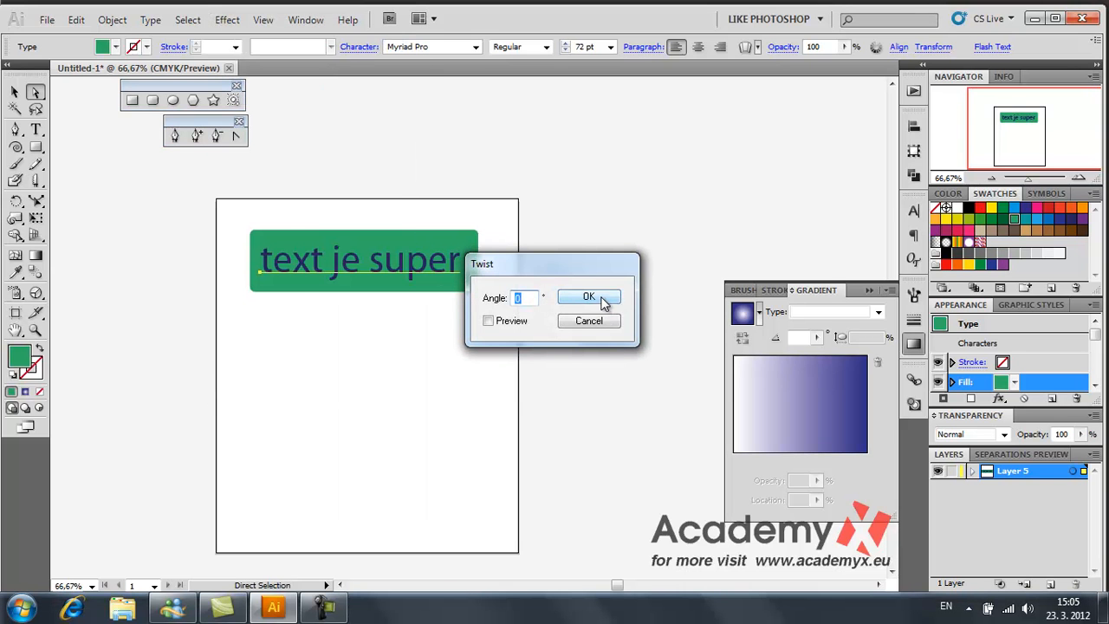
{"action": "left_click", "coordinate": [604, 303]}
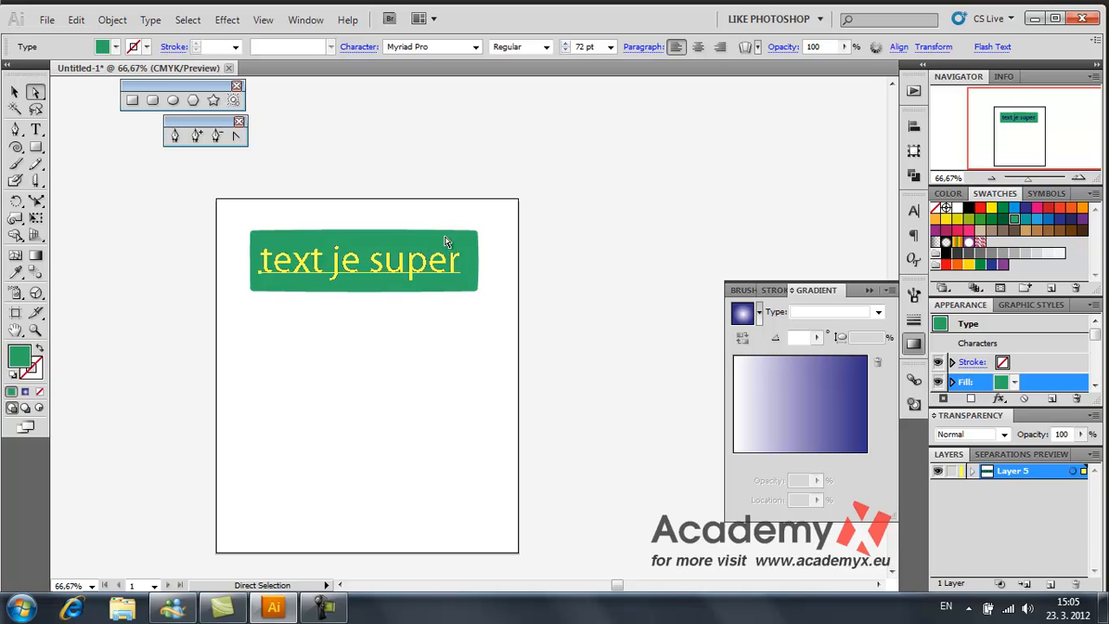
{"action": "key", "text": "v"}
{"action": "key", "text": "a"}
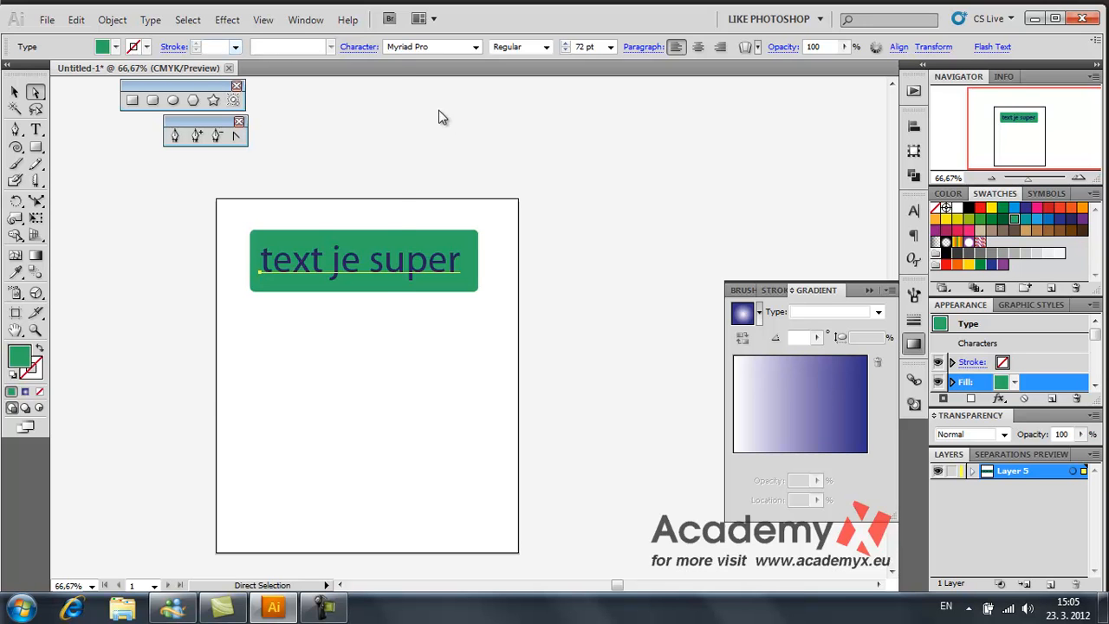
- Apply a Zig Zag effect to the green fill with absolute size 5,29 mm, 23 ridges per segment and corner points
{"action": "left_click", "coordinate": [227, 19]}
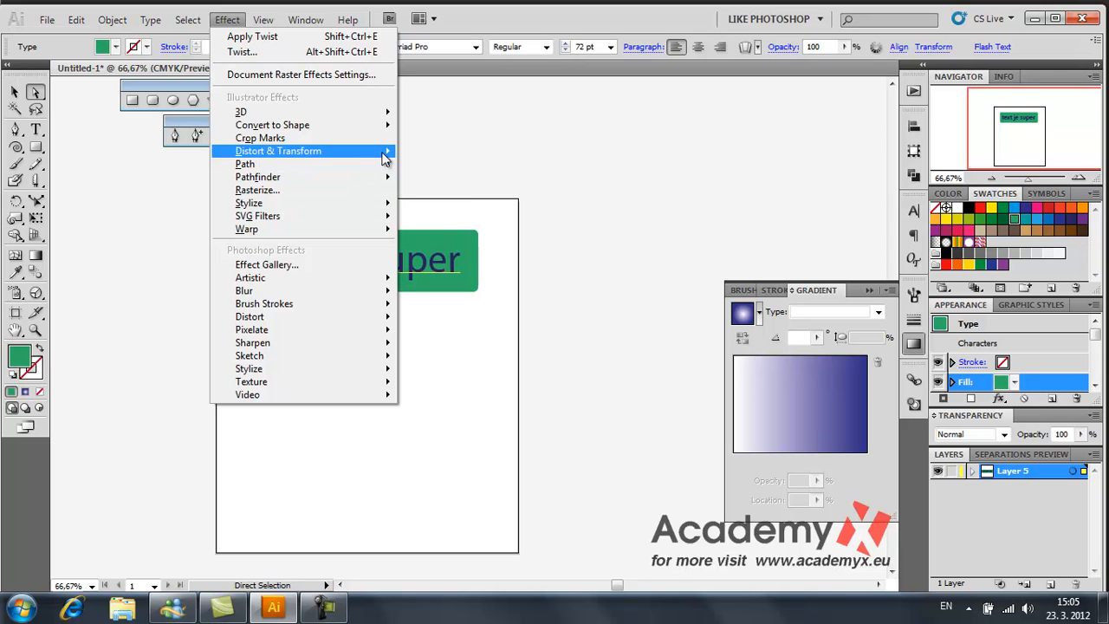
{"action": "mouse_move", "coordinate": [382, 159]}
{"action": "left_click", "coordinate": [429, 256]}
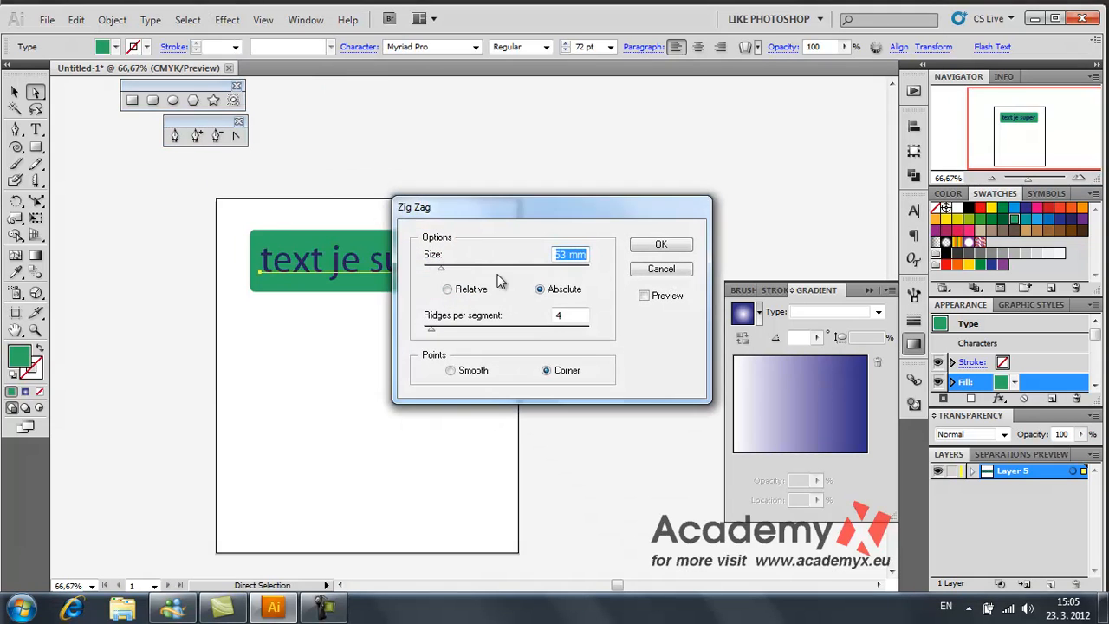
{"action": "left_click", "coordinate": [645, 295]}
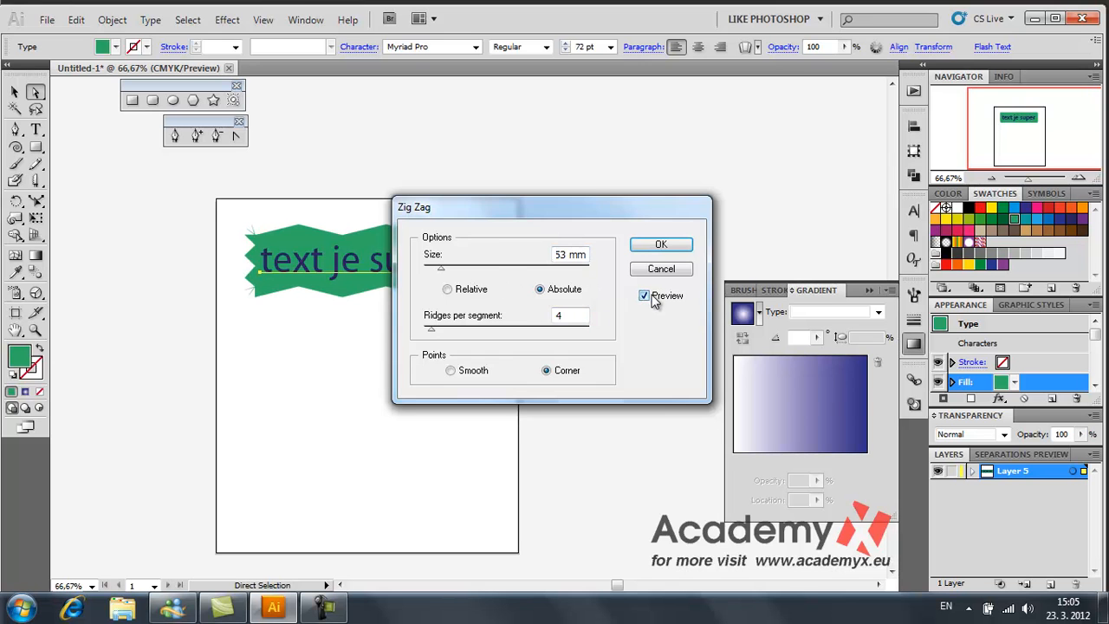
{"action": "left_click_drag", "start_coordinate": [507, 208], "coordinate": [659, 106]}
{"action": "left_click_drag", "start_coordinate": [619, 164], "coordinate": [646, 225]}
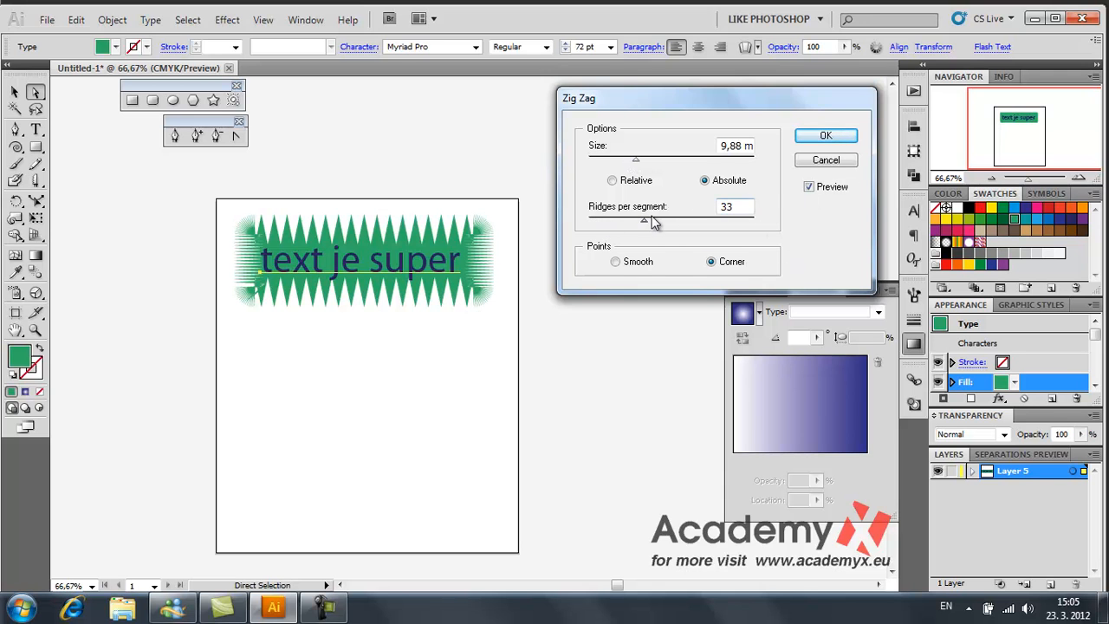
{"action": "left_click_drag", "start_coordinate": [644, 220], "coordinate": [628, 219]}
{"action": "left_click_drag", "start_coordinate": [637, 164], "coordinate": [614, 163]}
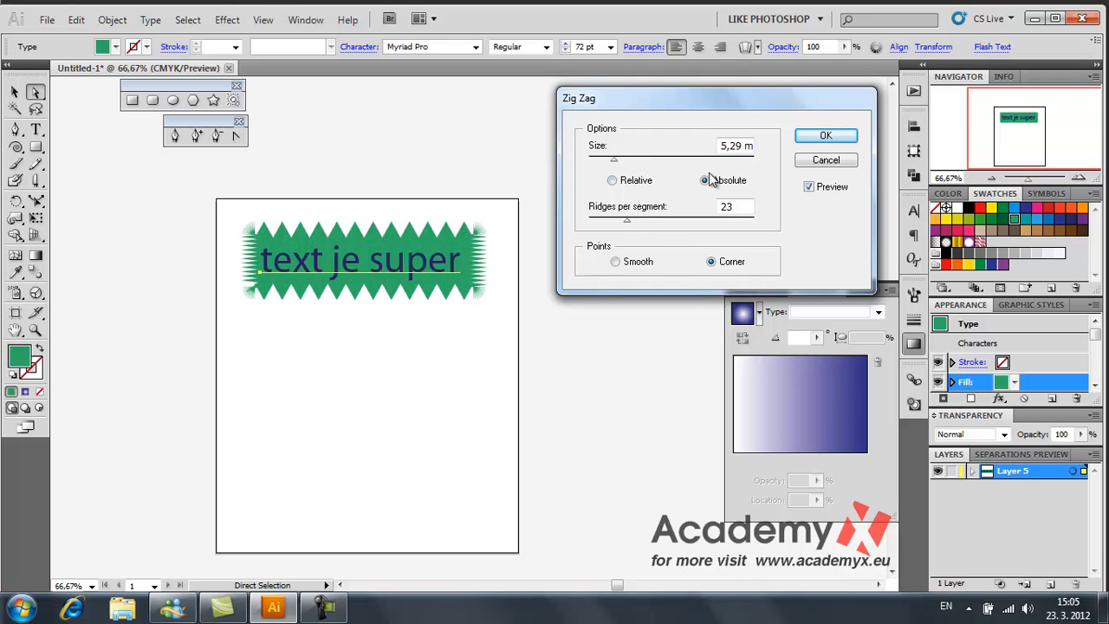
{"action": "left_click", "coordinate": [825, 137]}
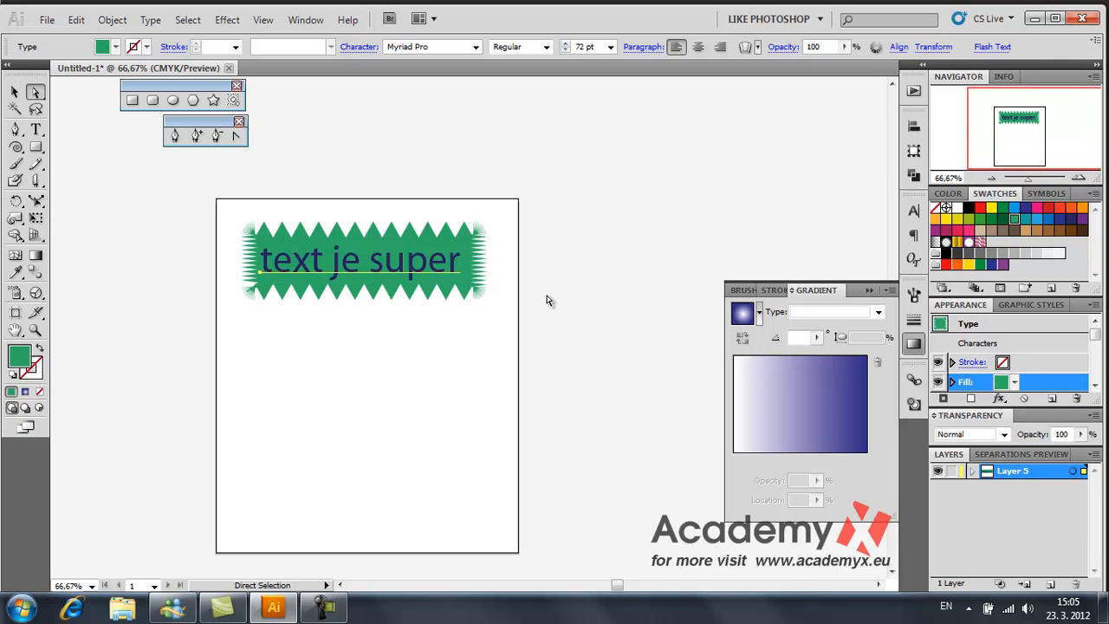
- Duplicate the zigzag green fill in the text's appearance
{"action": "left_click", "coordinate": [1092, 308]}
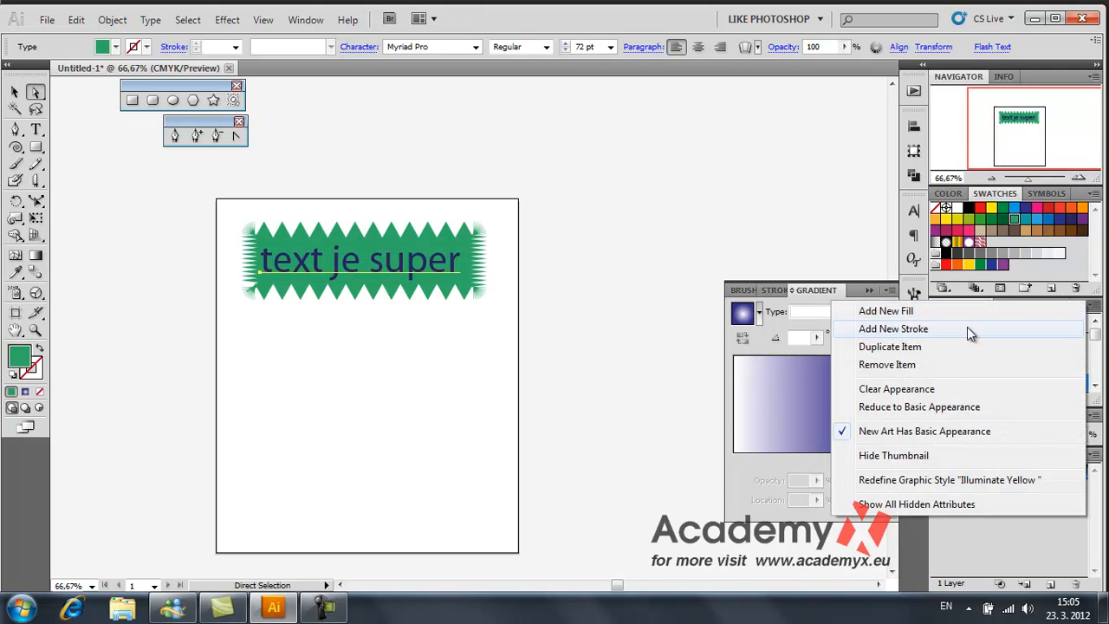
{"action": "left_click", "coordinate": [1099, 314]}
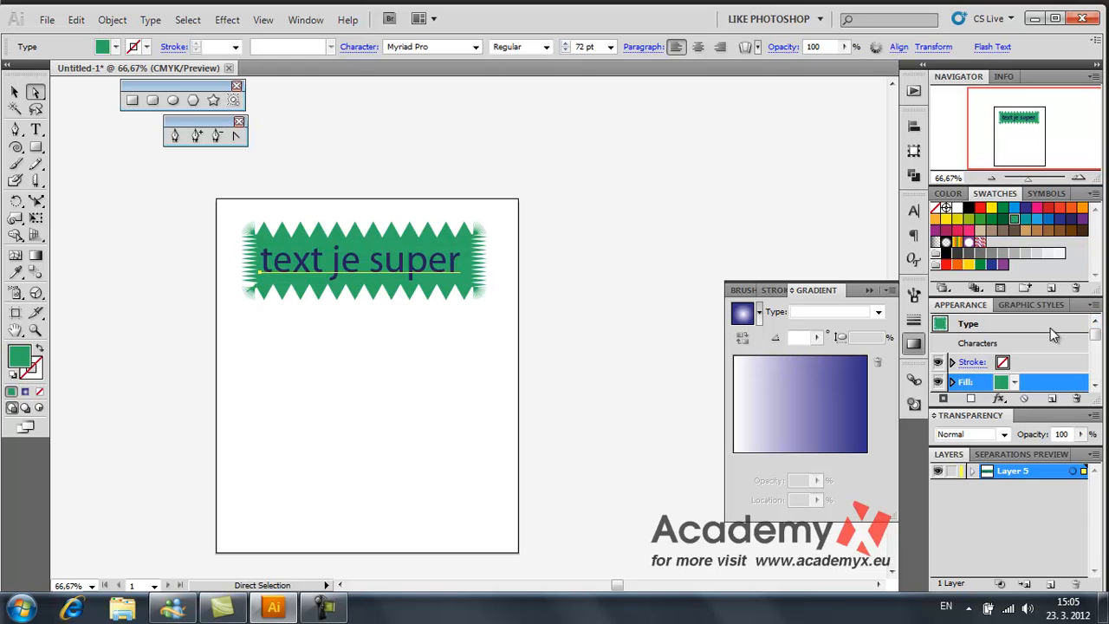
{"action": "left_click", "coordinate": [1094, 306]}
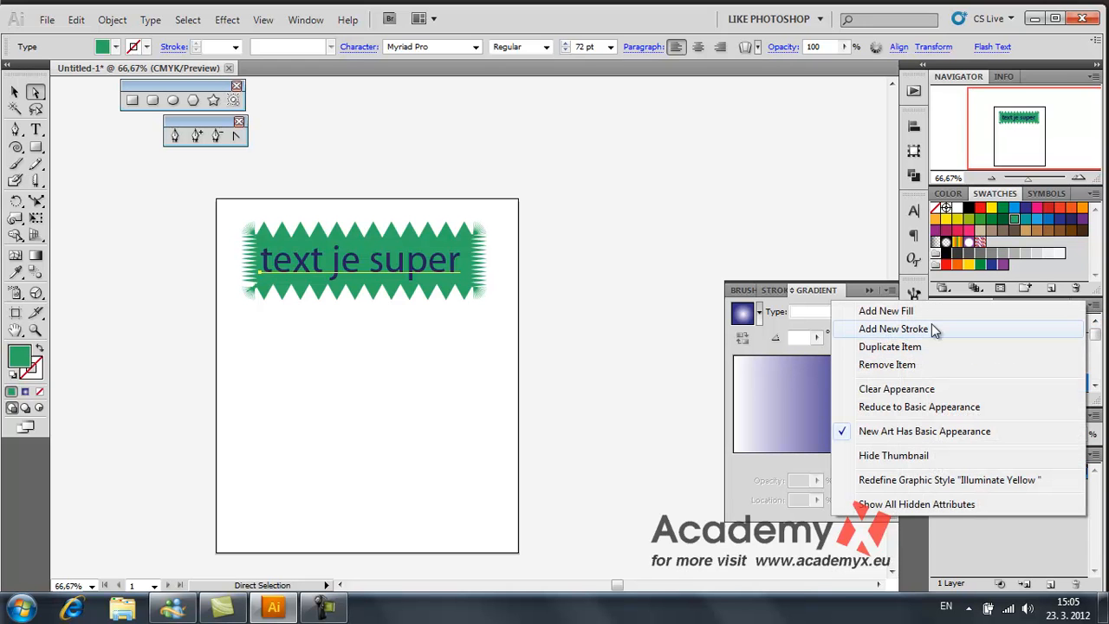
{"action": "left_click", "coordinate": [919, 351]}
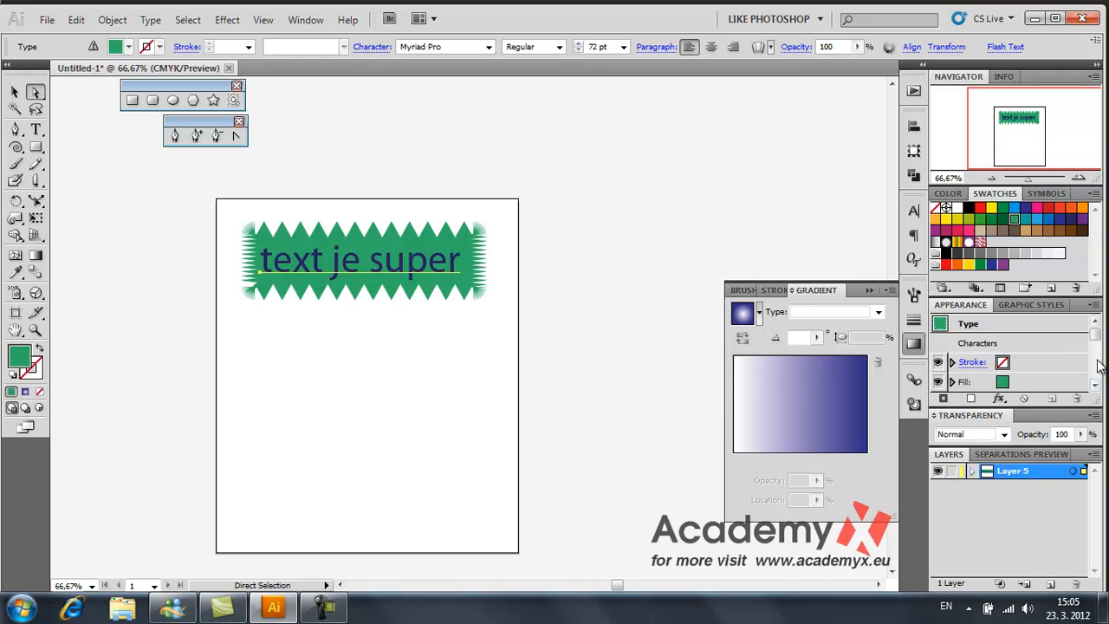
- Recolour the lower of the two green fills with the yellow swatch
{"action": "left_click", "coordinate": [1096, 385]}
{"action": "left_click", "coordinate": [1096, 385]}
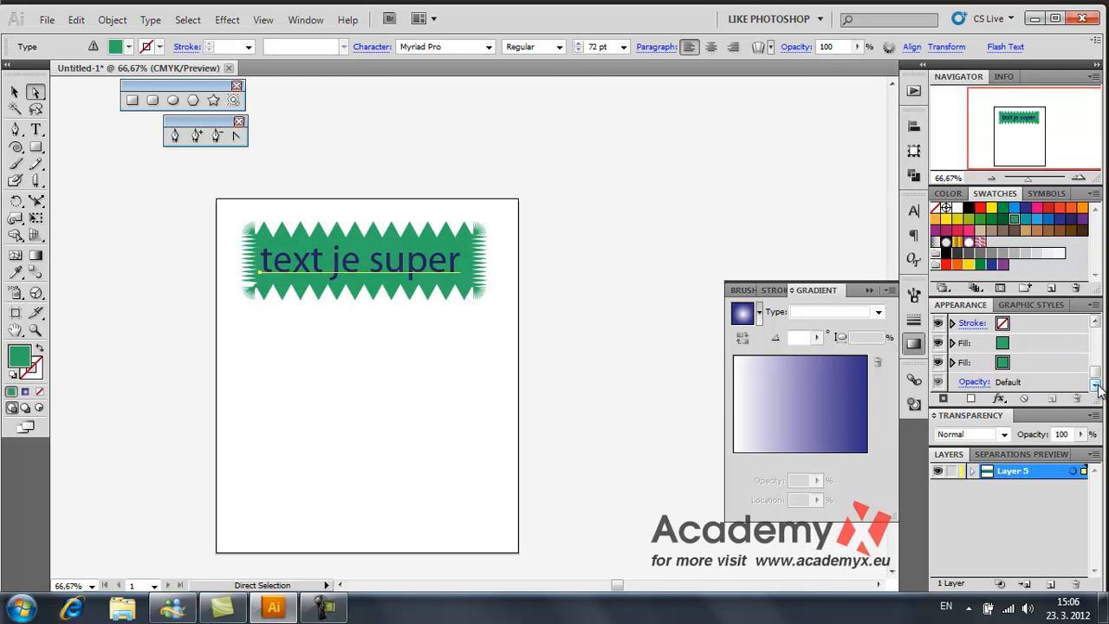
{"action": "left_click", "coordinate": [961, 363]}
{"action": "left_click", "coordinate": [1015, 363]}
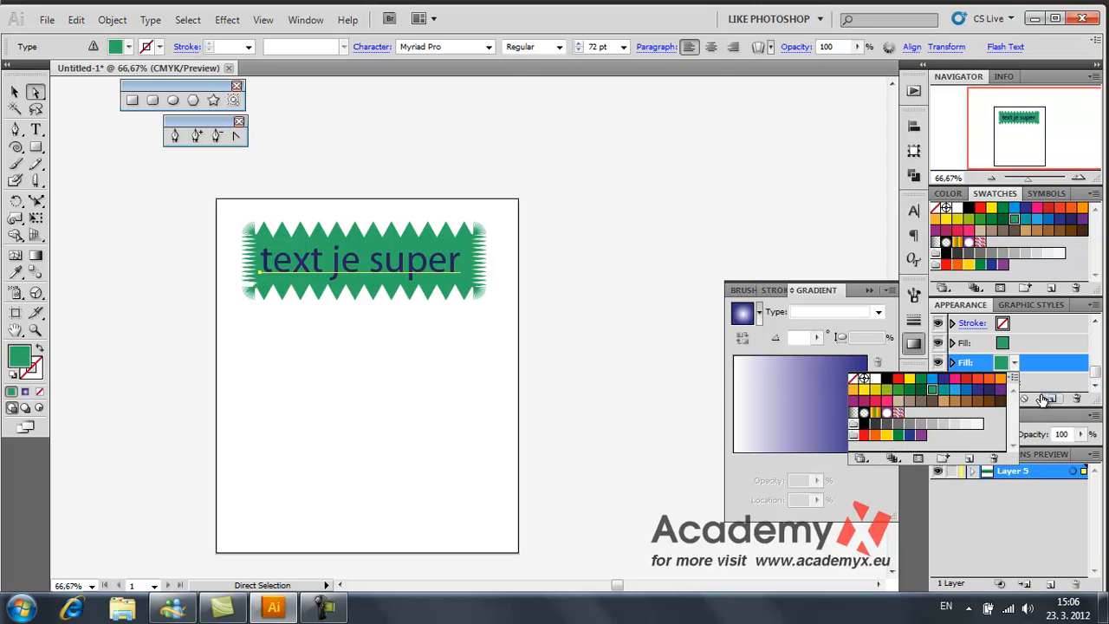
{"action": "left_click", "coordinate": [900, 391]}
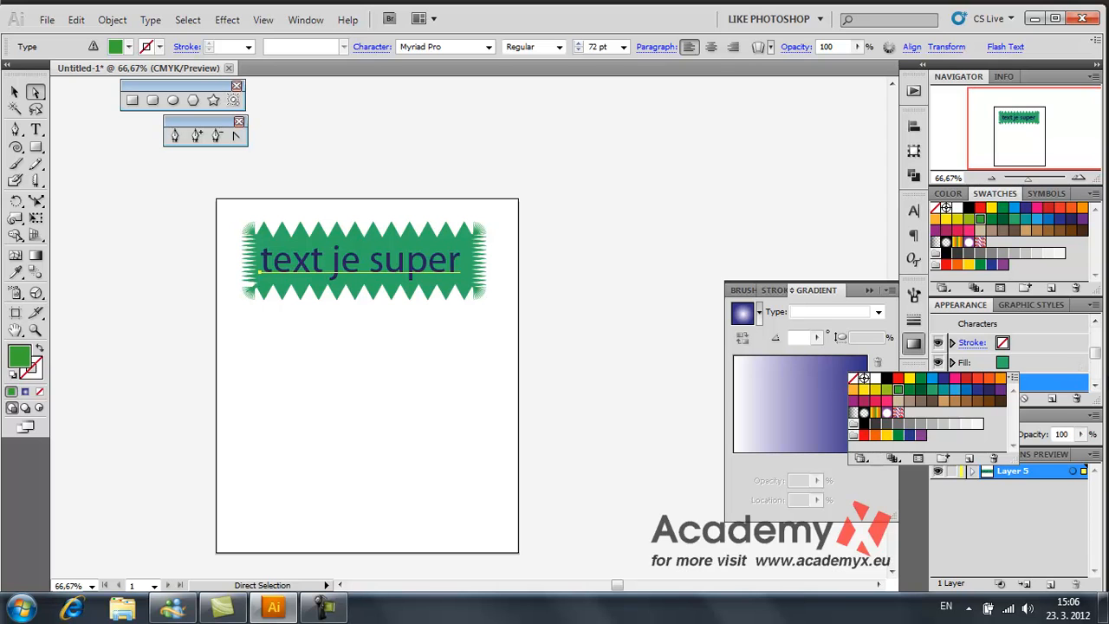
{"action": "left_click", "coordinate": [876, 389]}
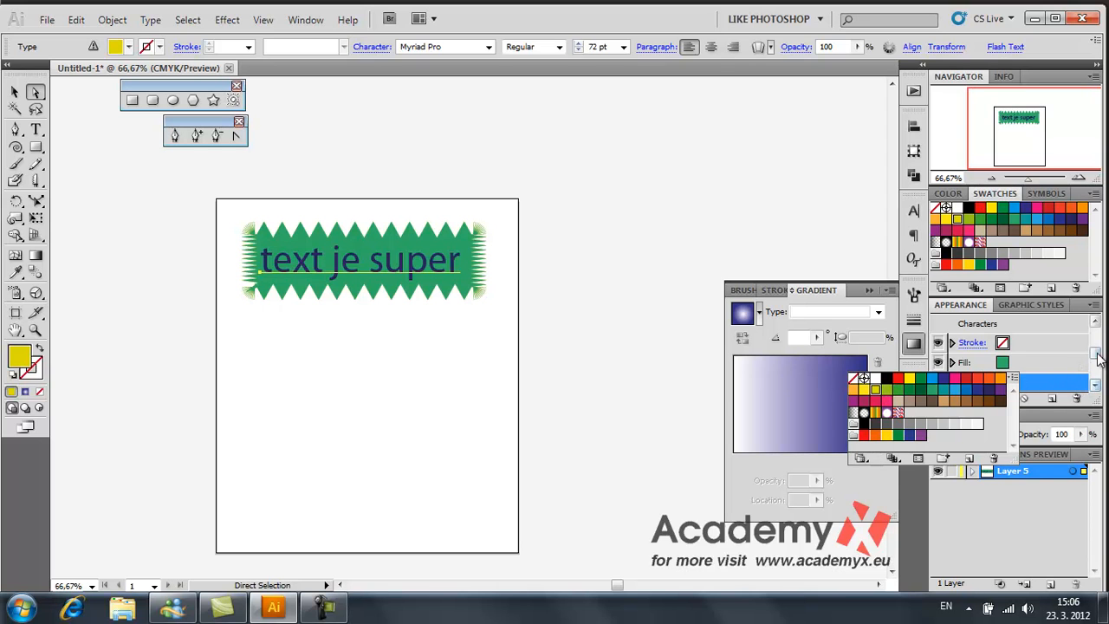
{"action": "left_click", "coordinate": [1097, 360]}
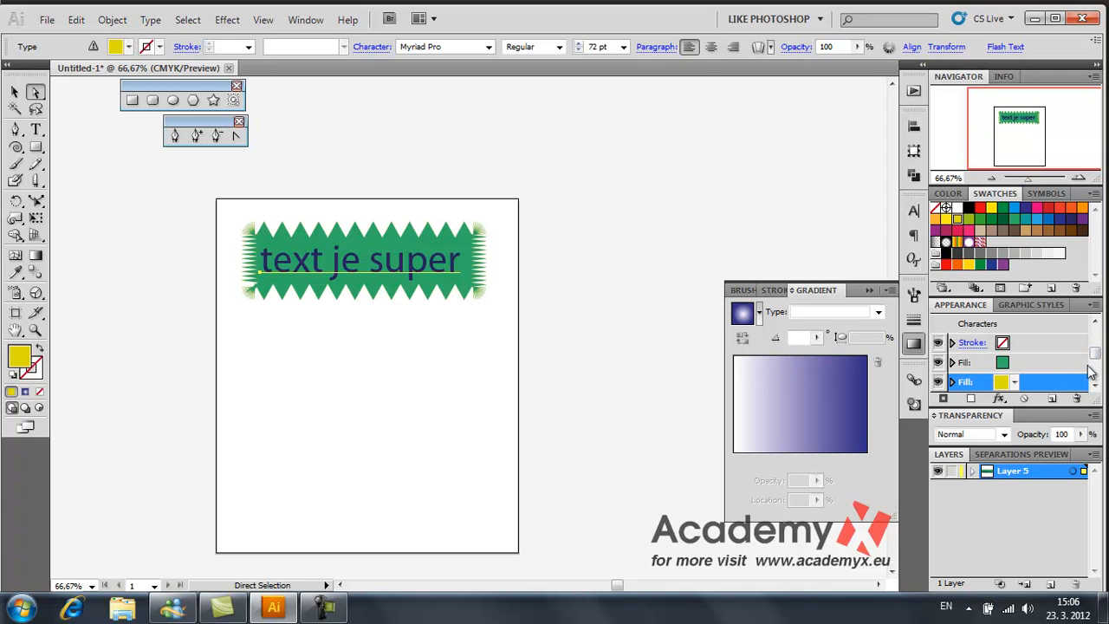
- Apply a Convert to Shape Ellipse effect to the yellow fill as a new effect, with relative extra width and height of 6,35 mm
{"action": "left_click", "coordinate": [227, 20]}
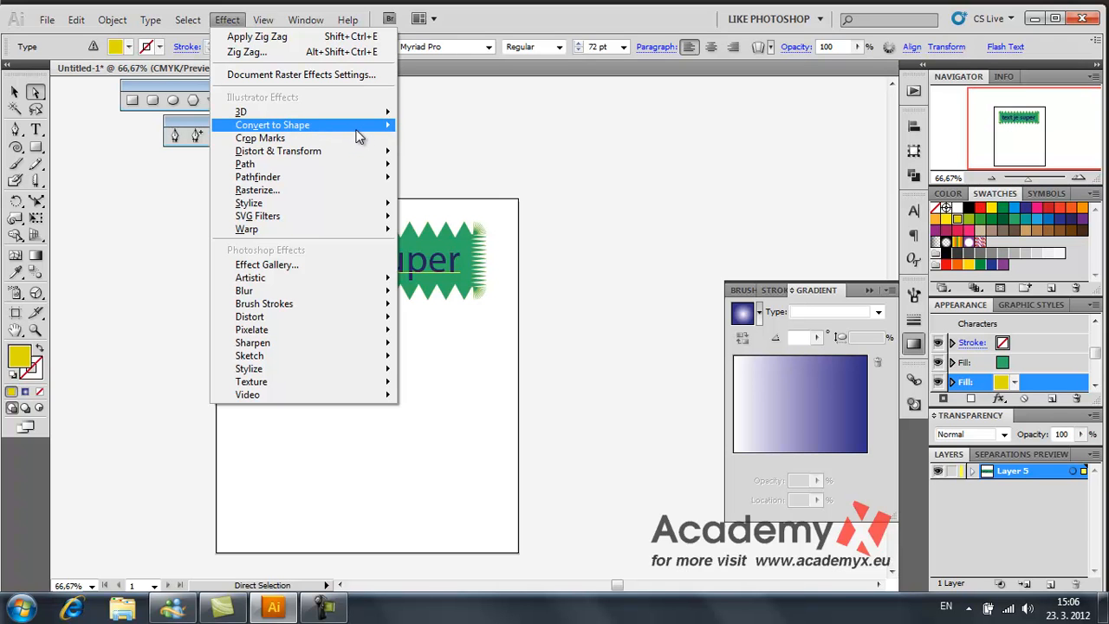
{"action": "mouse_move", "coordinate": [361, 127]}
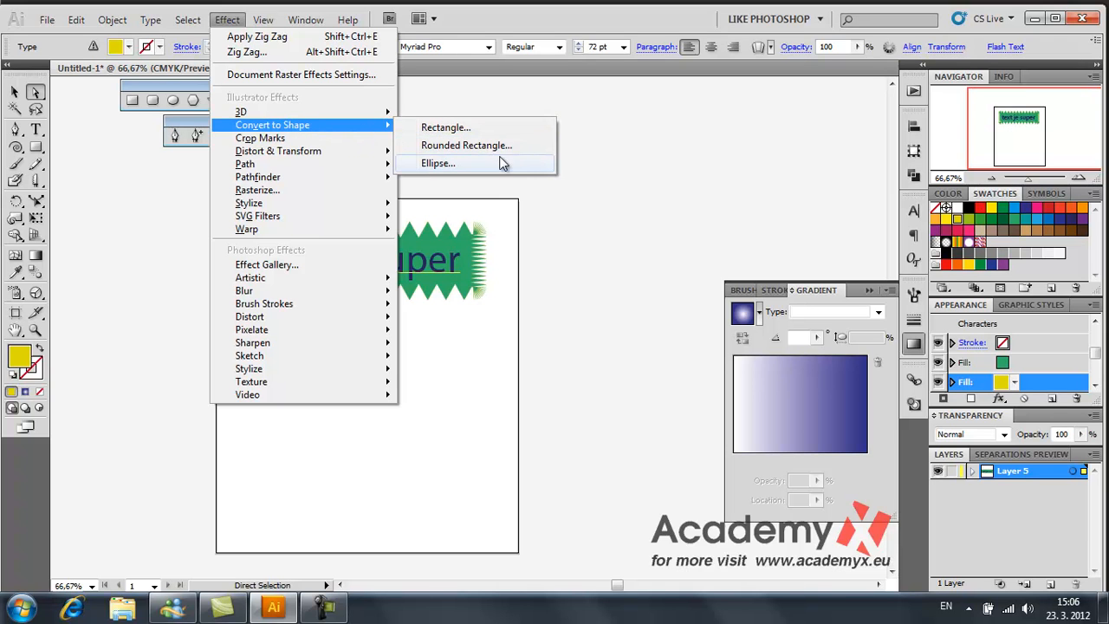
{"action": "left_click", "coordinate": [443, 165]}
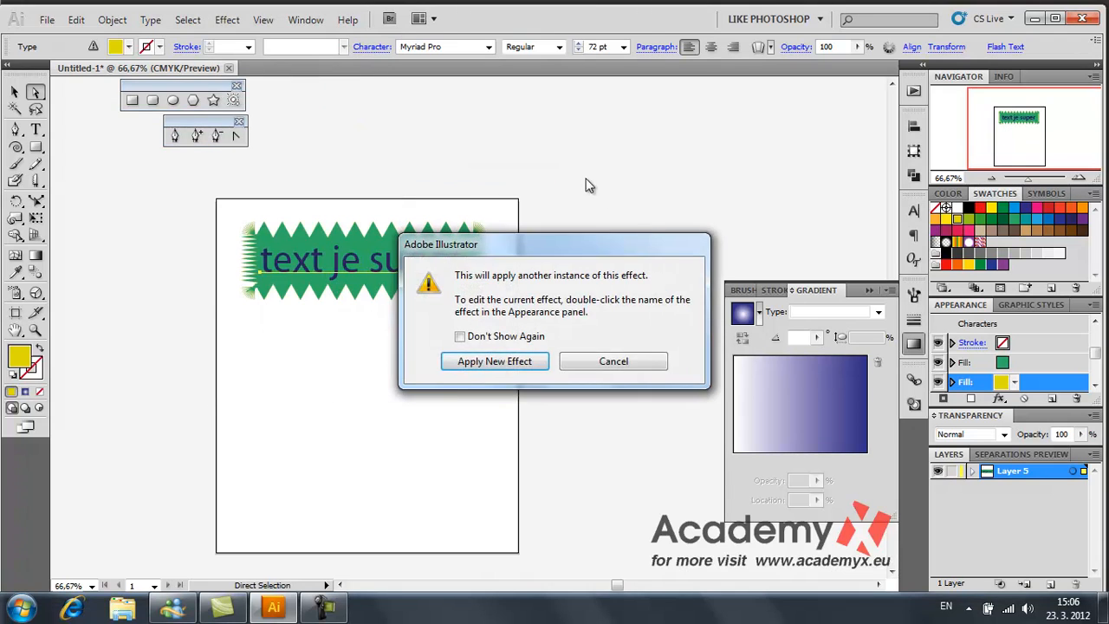
{"action": "left_click", "coordinate": [494, 360]}
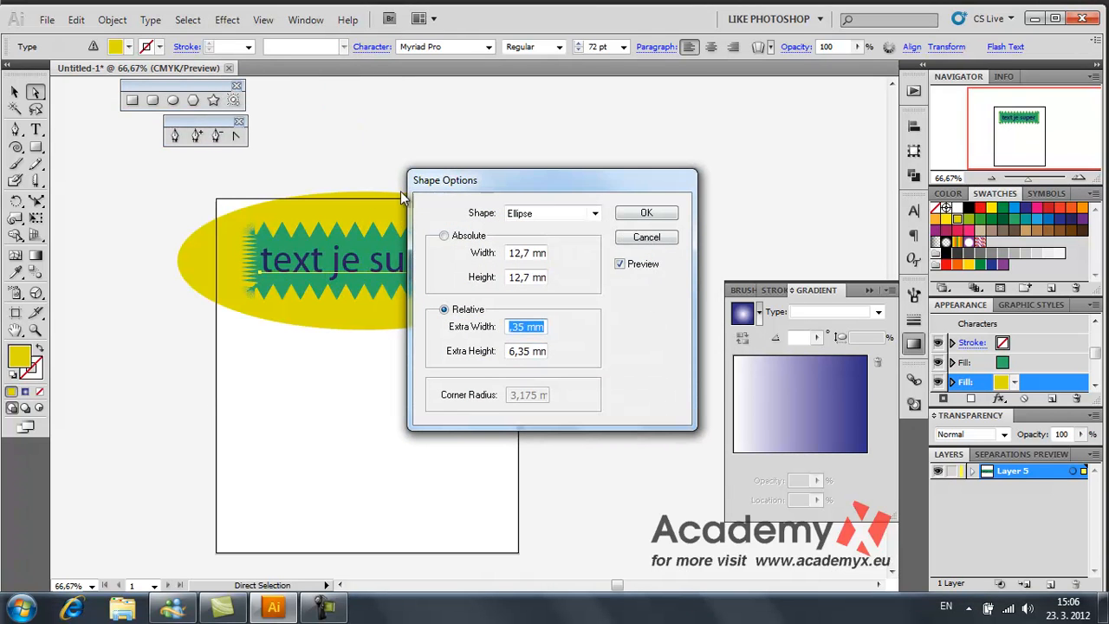
{"action": "left_click_drag", "start_coordinate": [505, 183], "coordinate": [732, 98]}
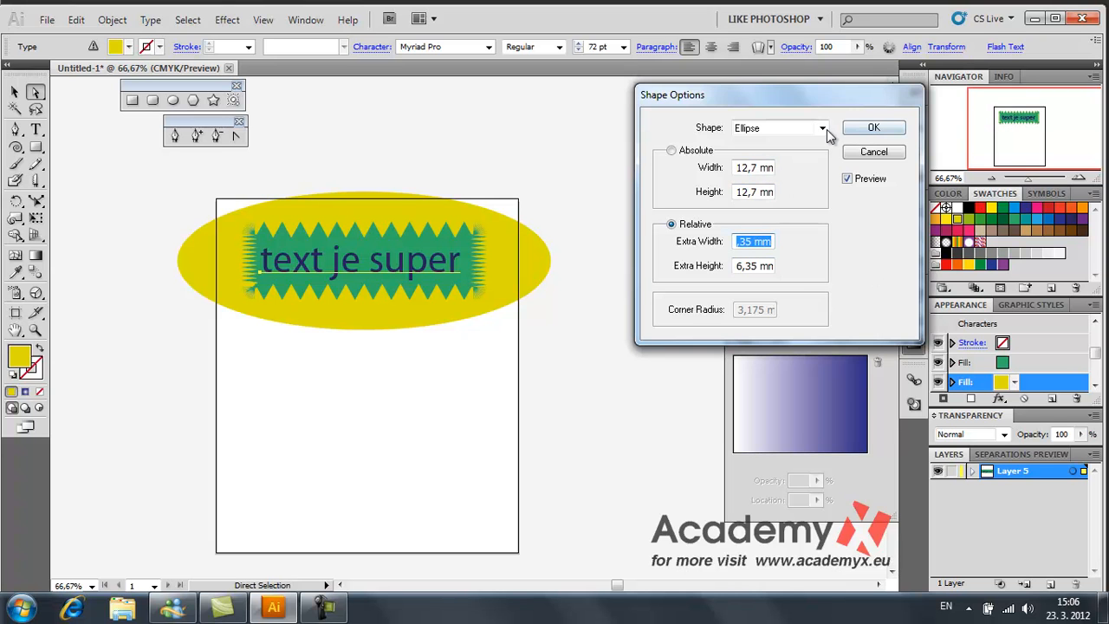
{"action": "left_click_drag", "start_coordinate": [762, 94], "coordinate": [683, 86]}
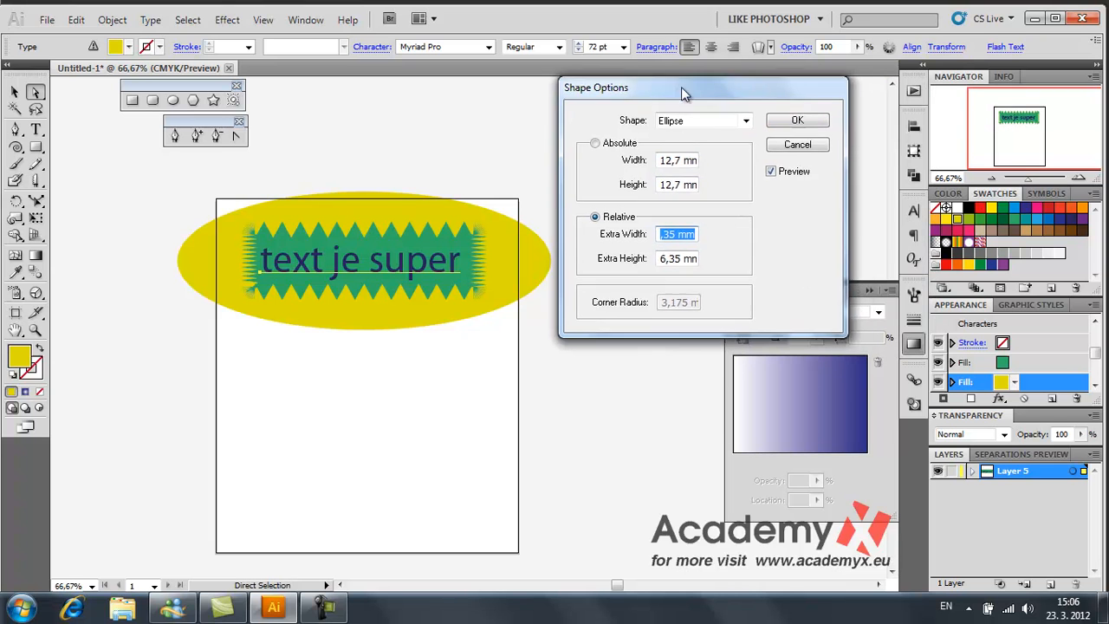
{"action": "left_click", "coordinate": [797, 121]}
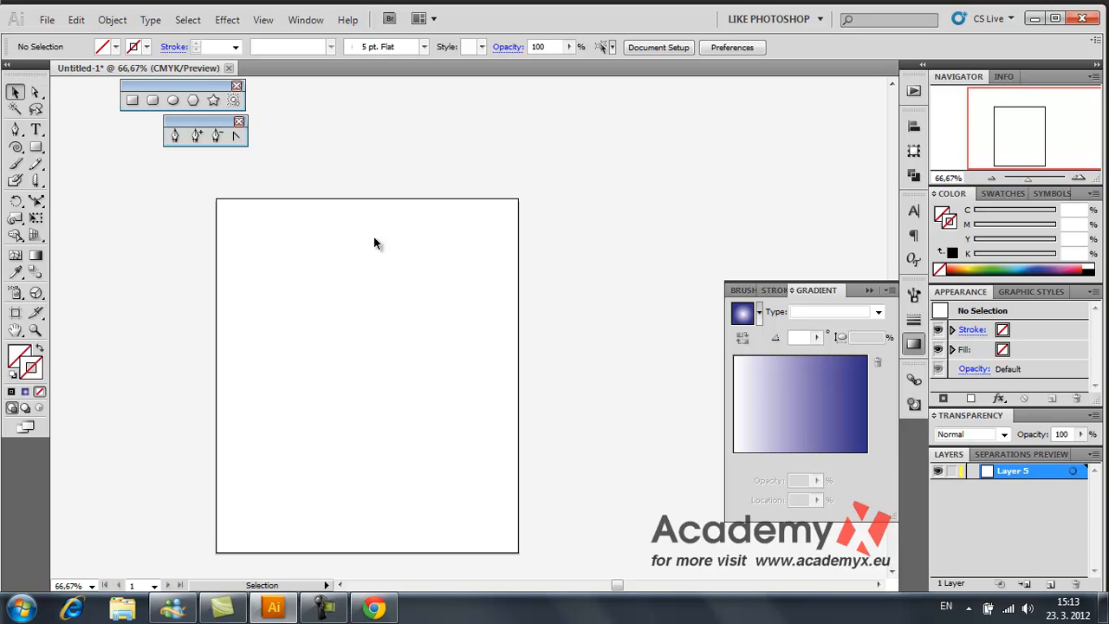
- Draw a rectangle about 77 × 48 mm in the upper-left area of the artboard and give it a black stroke
{"action": "left_click", "coordinate": [35, 146]}
{"action": "left_click_drag", "start_coordinate": [228, 221], "coordinate": [345, 295]}
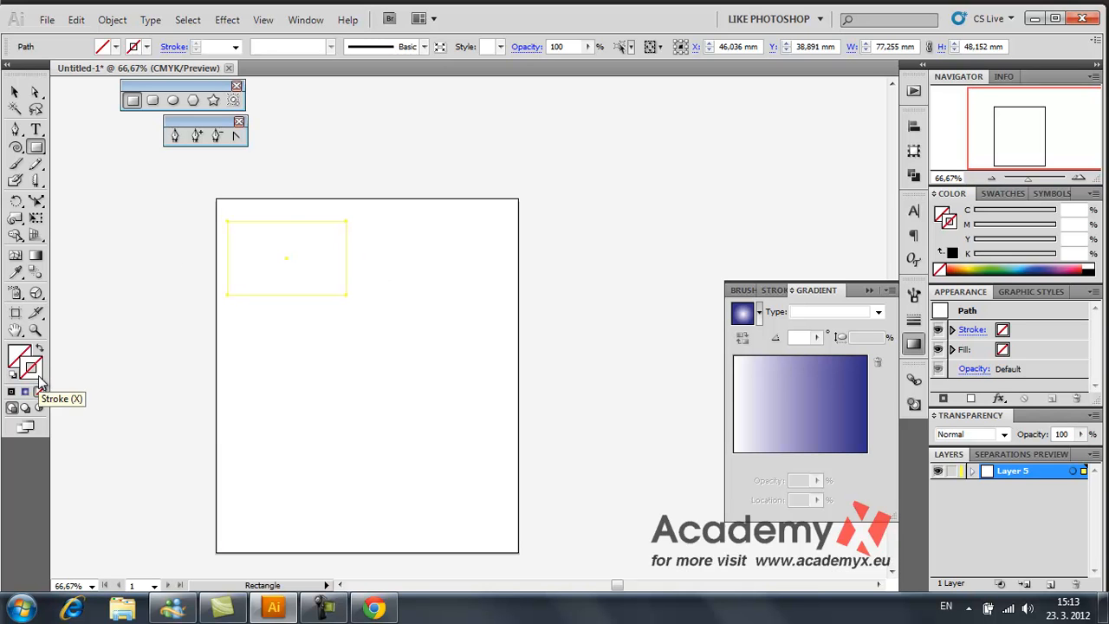
{"action": "left_click", "coordinate": [1094, 270]}
- Copy the rectangle beside itself, and duplicate the pair below to form a two-by-two grid
{"action": "key", "text": "v"}
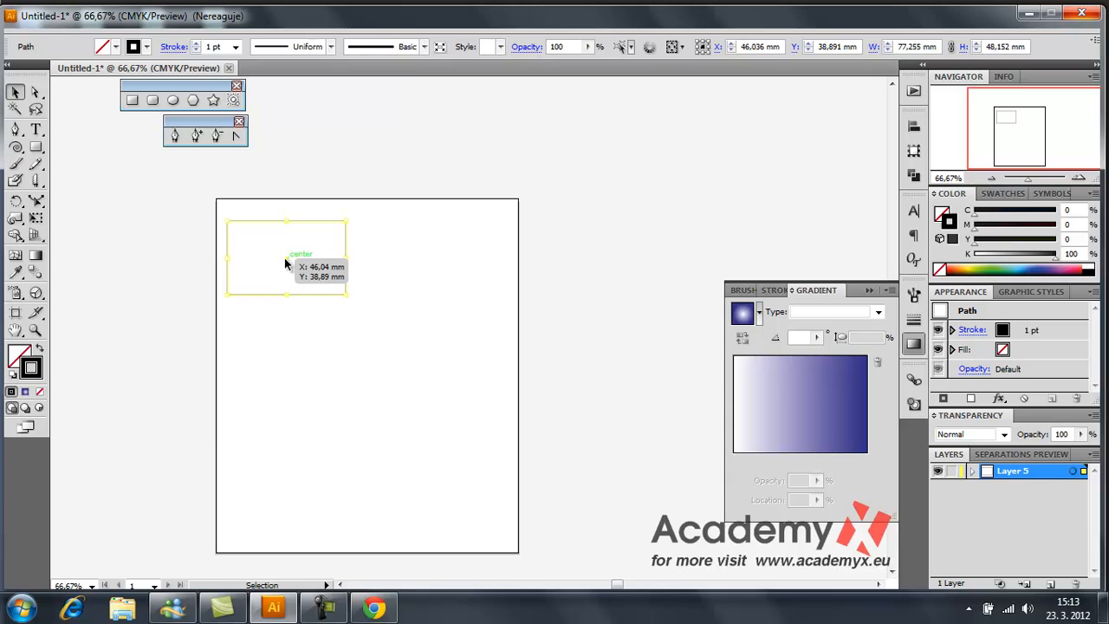
{"action": "left_click_drag", "start_coordinate": [286, 259], "coordinate": [426, 268]}
{"action": "left_click_drag", "start_coordinate": [207, 209], "coordinate": [510, 361]}
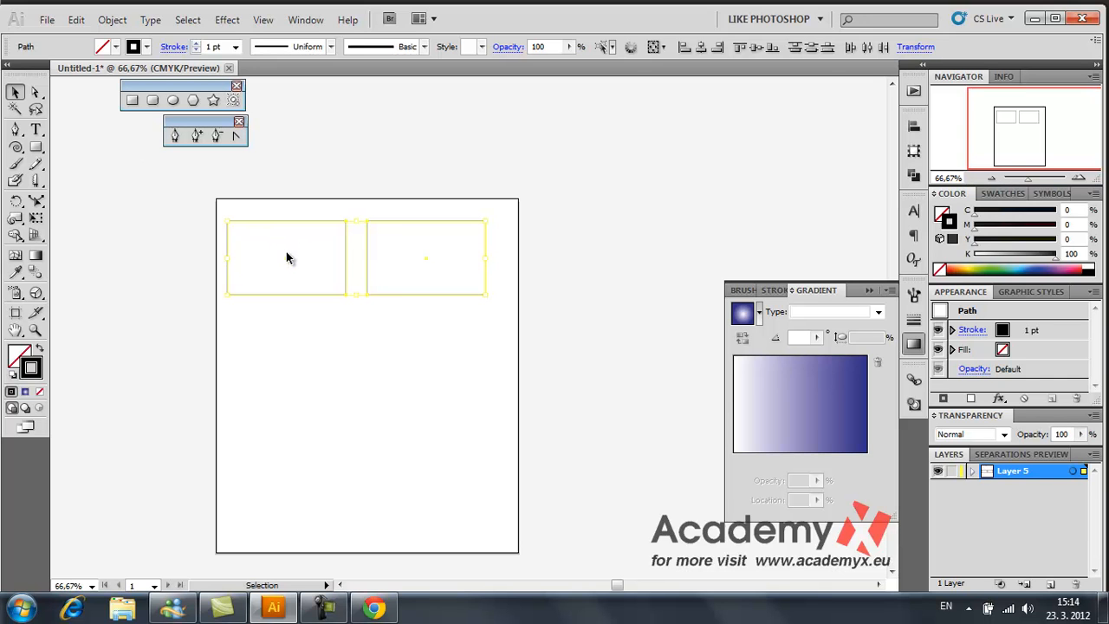
{"action": "left_click_drag", "start_coordinate": [290, 262], "coordinate": [286, 358]}
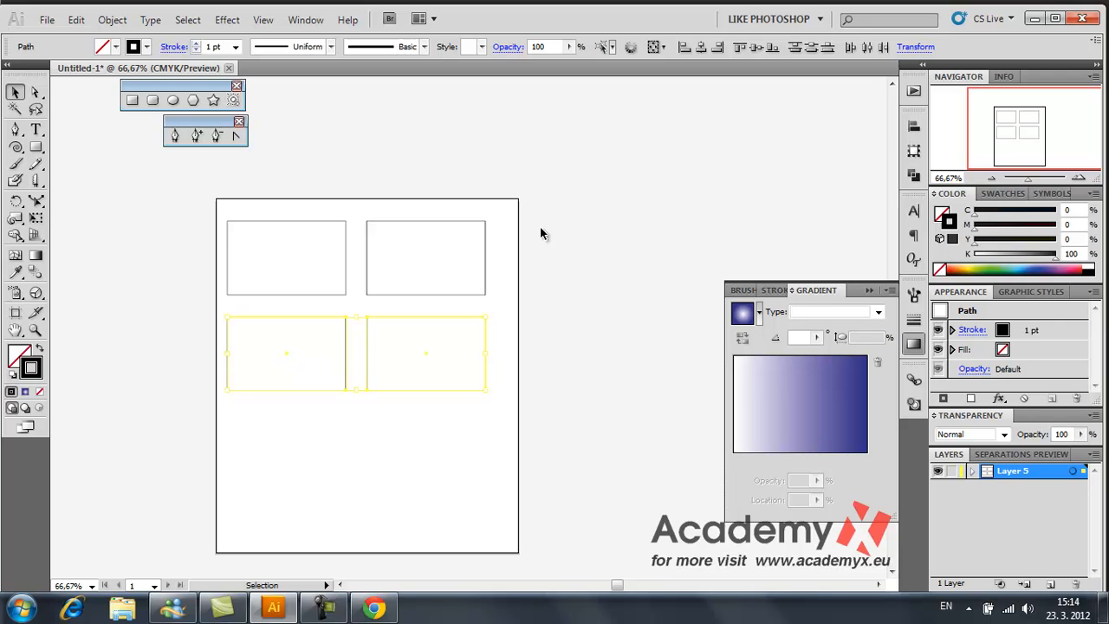
- Try aligning all four rectangles by their top edges, and undo it
{"action": "left_click_drag", "start_coordinate": [152, 192], "coordinate": [527, 418]}
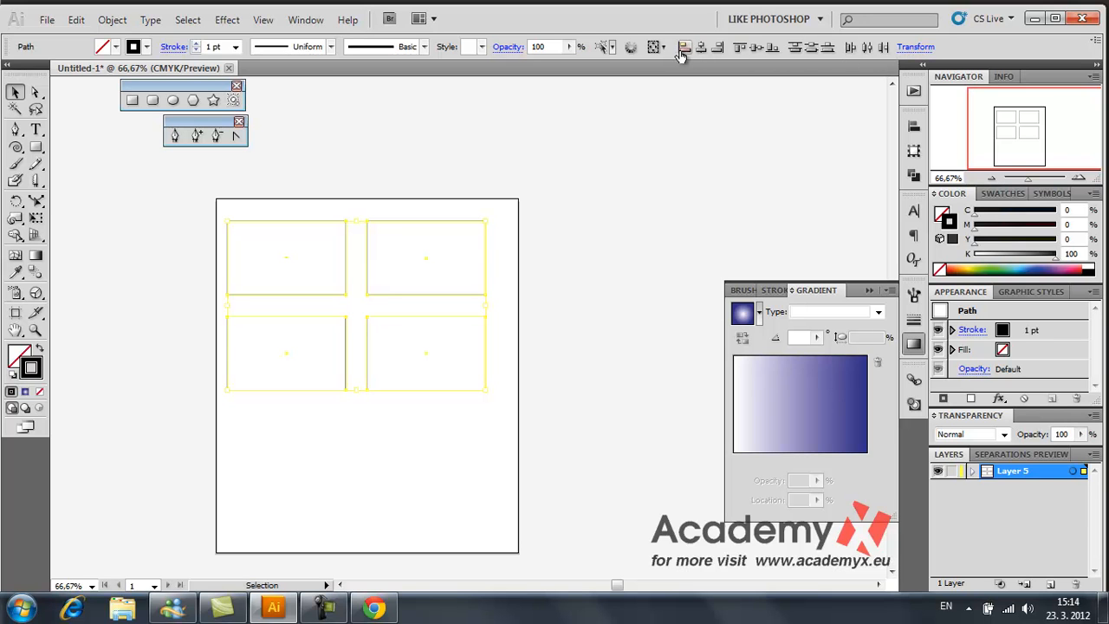
{"action": "left_click", "coordinate": [739, 49]}
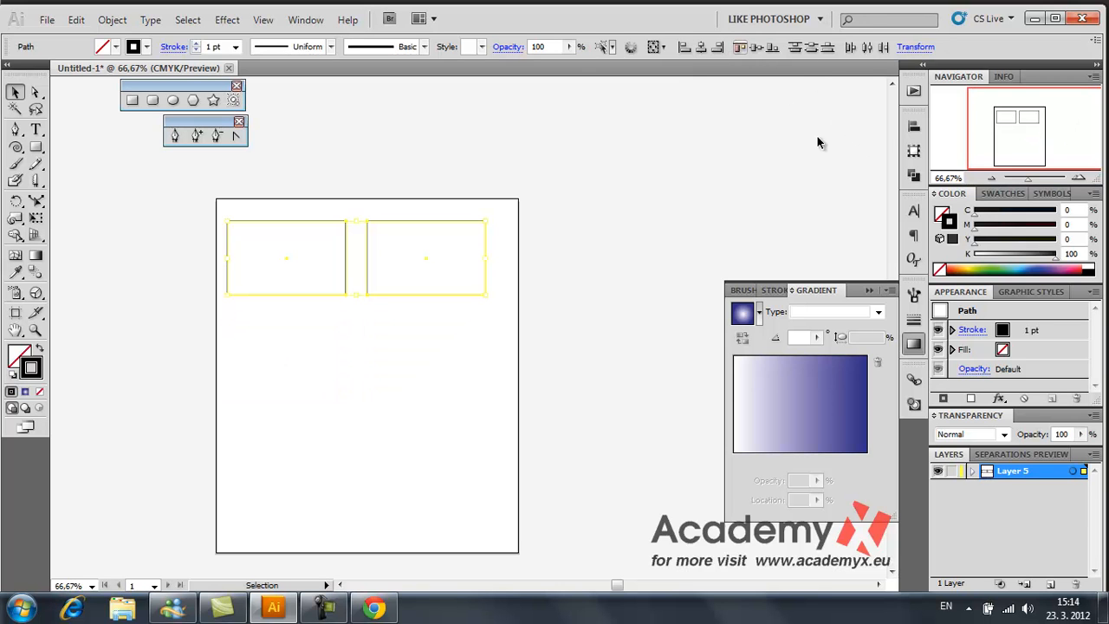
{"action": "key", "text": "ctrl+z"}
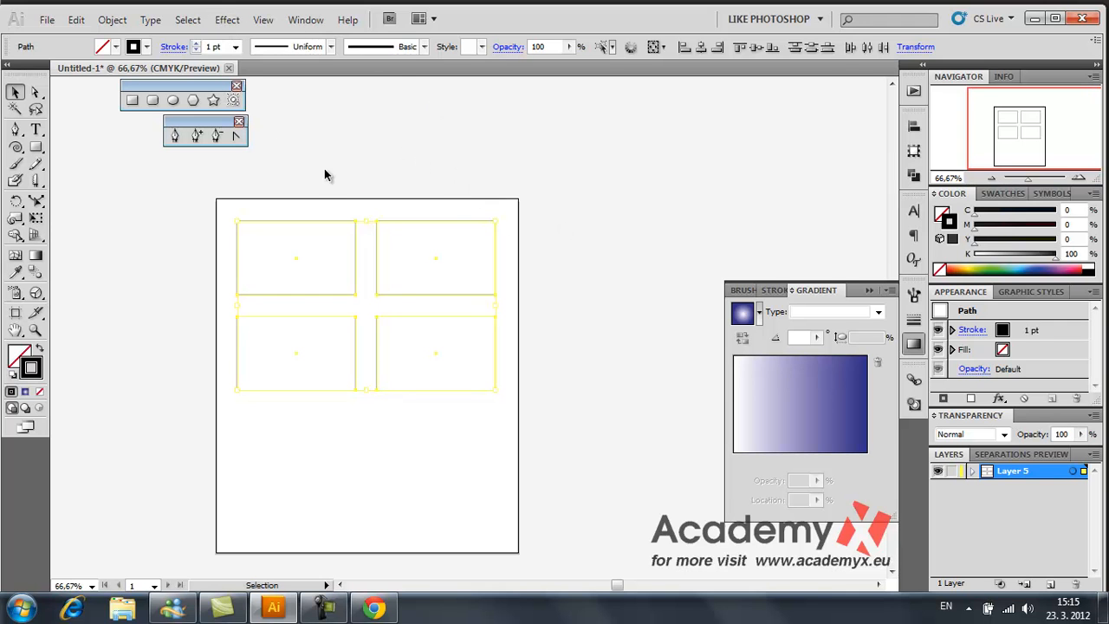
- Apply the Crop Marks effect to the four selected rectangles and deselect them
{"action": "left_click", "coordinate": [227, 20]}
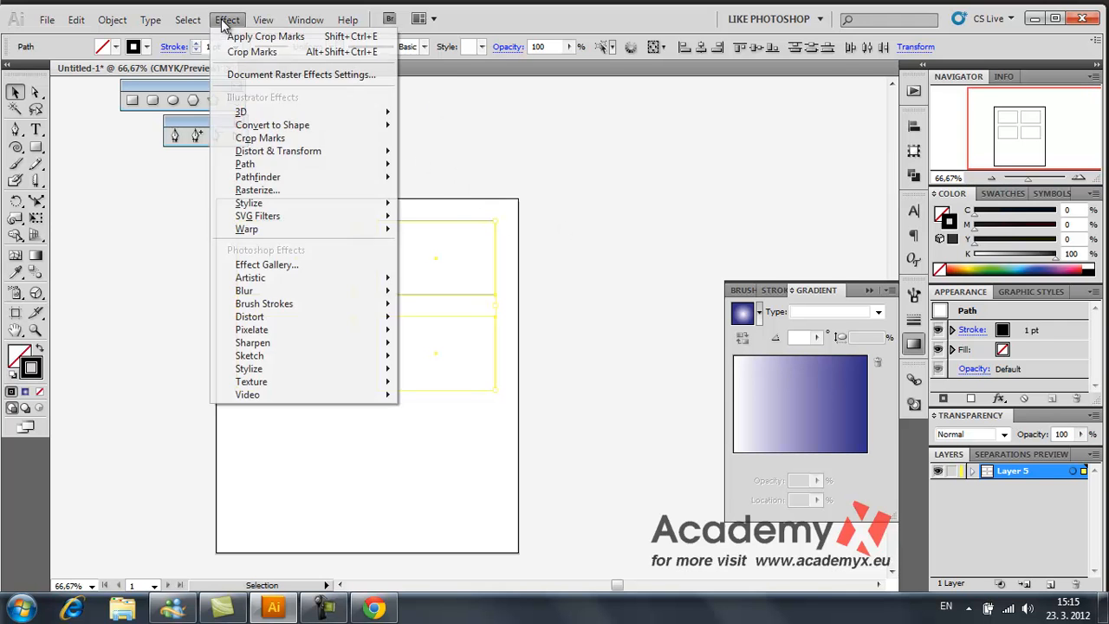
{"action": "left_click", "coordinate": [320, 138]}
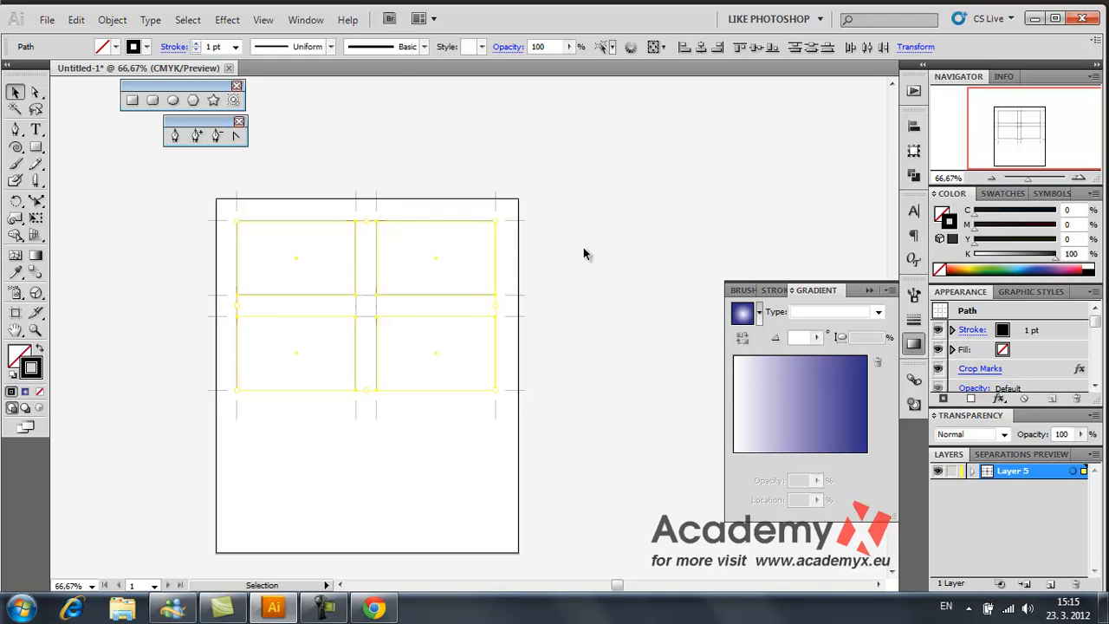
{"action": "left_click", "coordinate": [227, 19]}
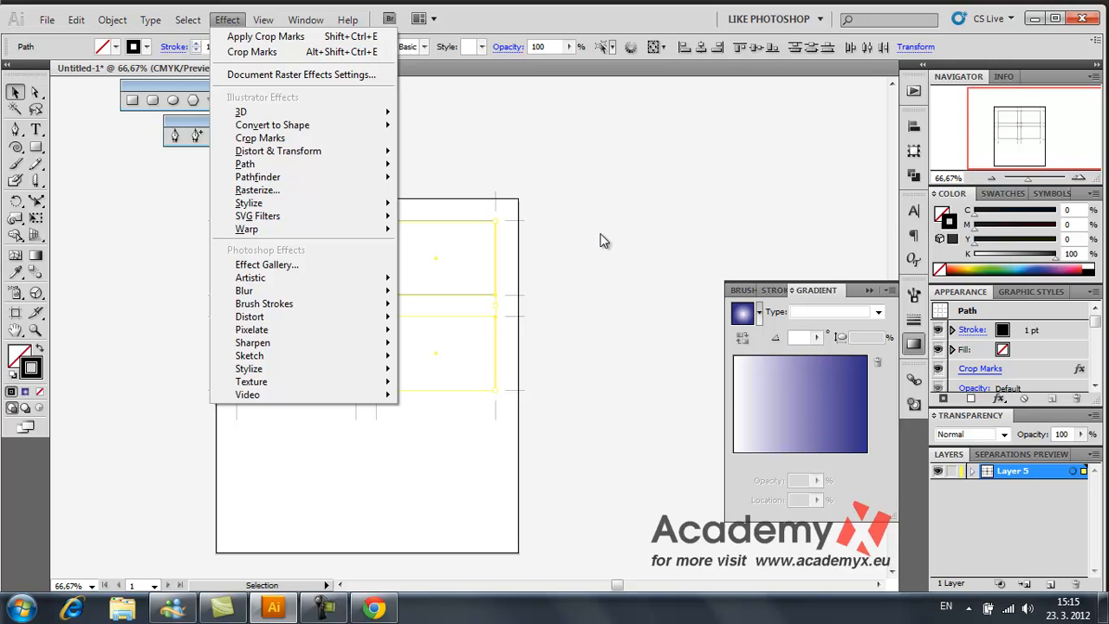
{"action": "left_click", "coordinate": [570, 274]}
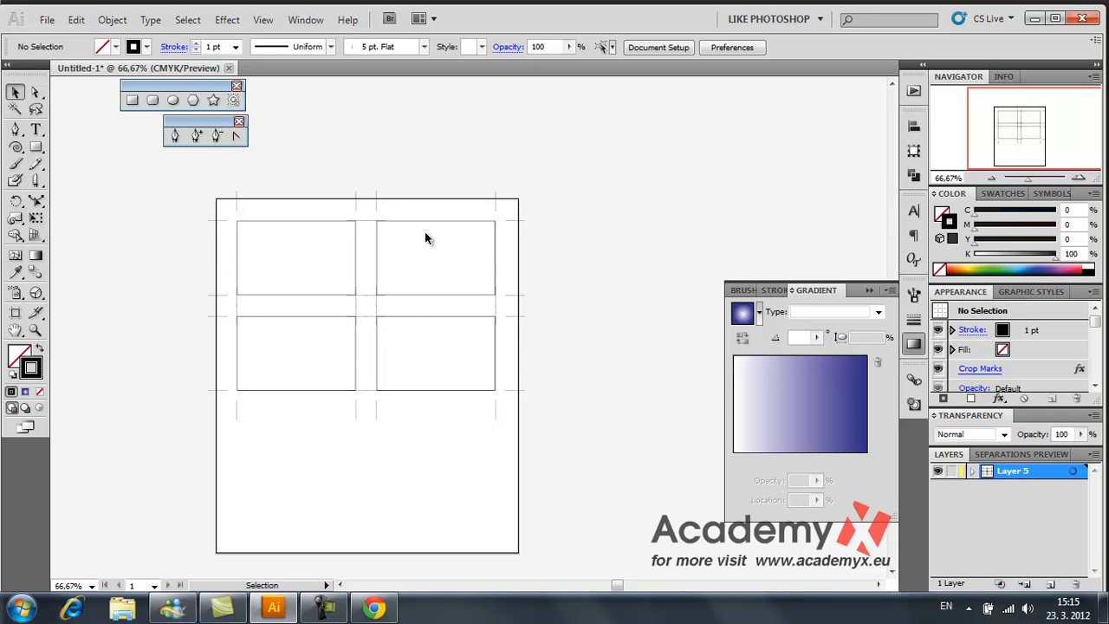
- Swap the fill and stroke colours with nothing selected, and swap them back
{"action": "left_click", "coordinate": [38, 350]}
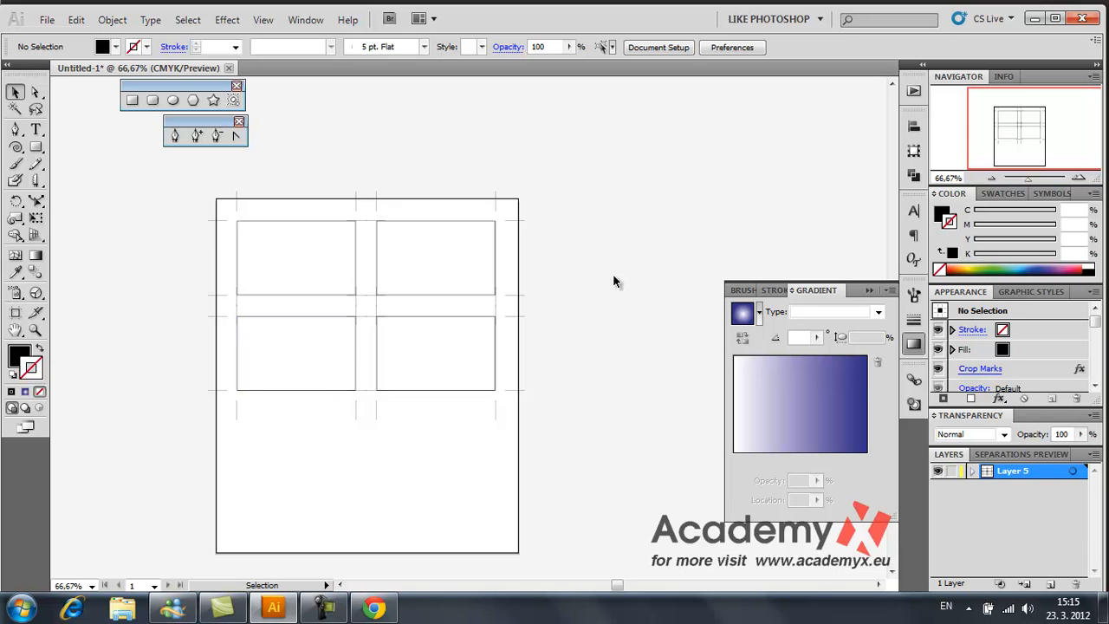
{"action": "left_click", "coordinate": [39, 349]}
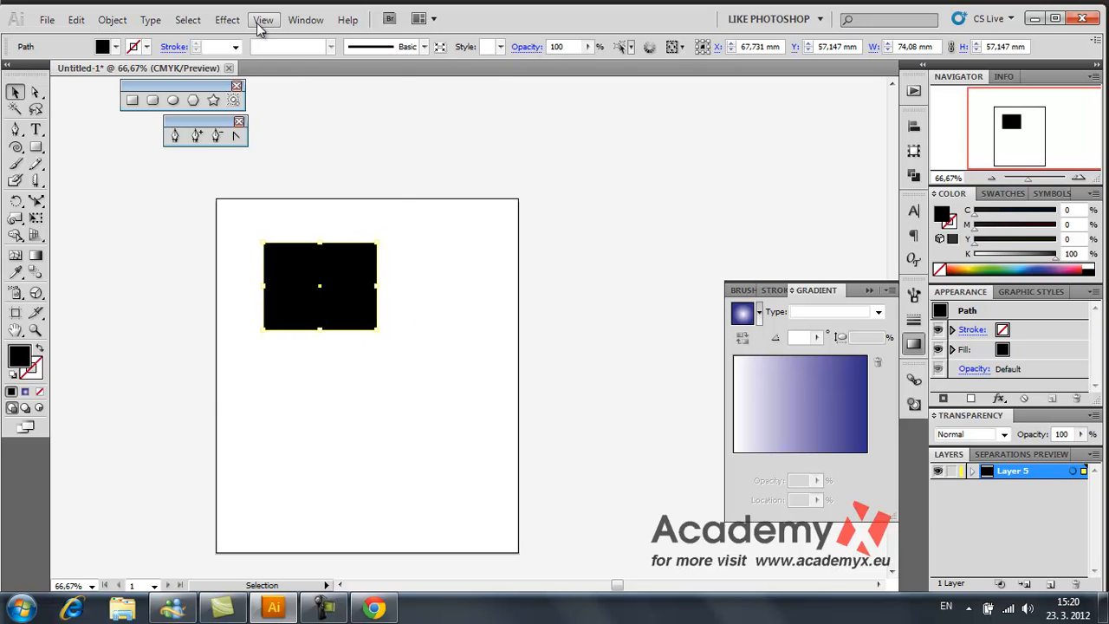
{"action": "left_click", "coordinate": [227, 19]}
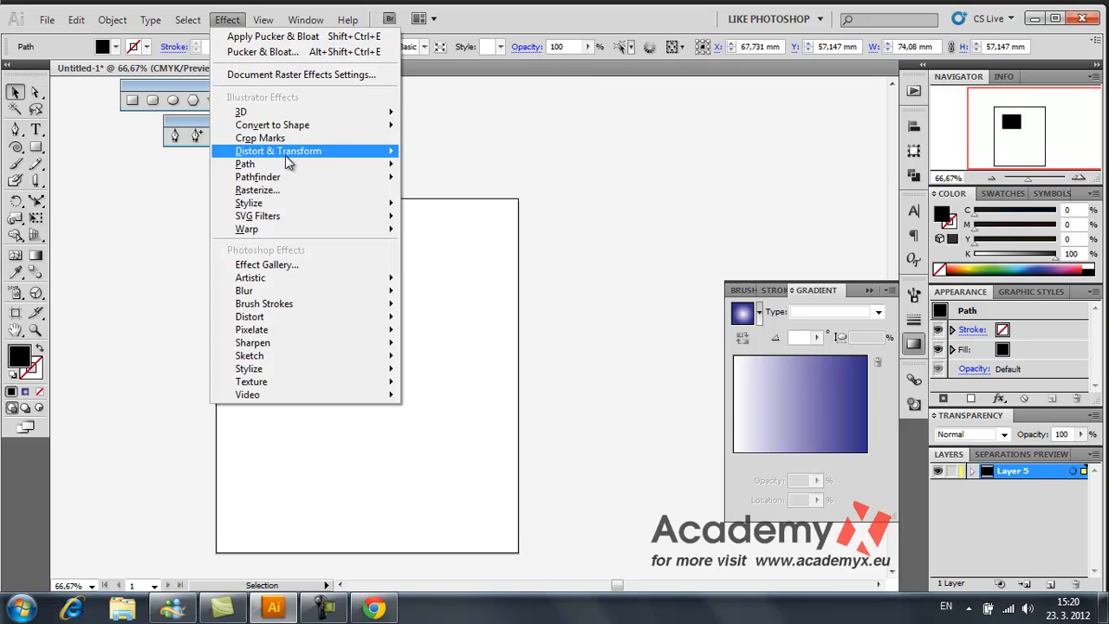
{"action": "mouse_move", "coordinate": [296, 151]}
{"action": "mouse_move", "coordinate": [390, 153]}
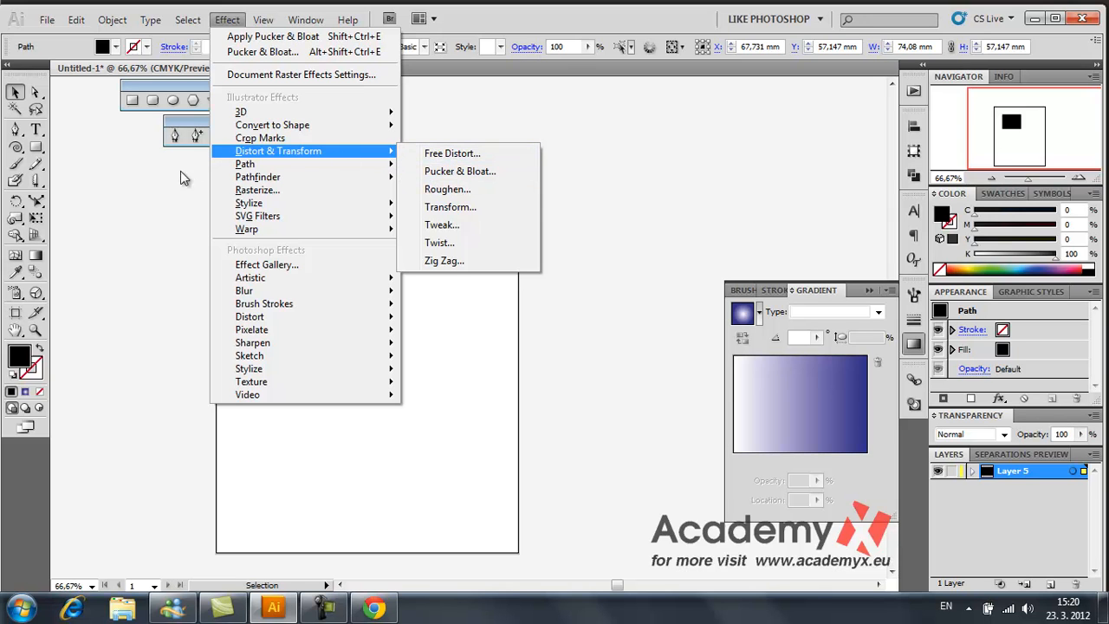
{"action": "left_click", "coordinate": [460, 316]}
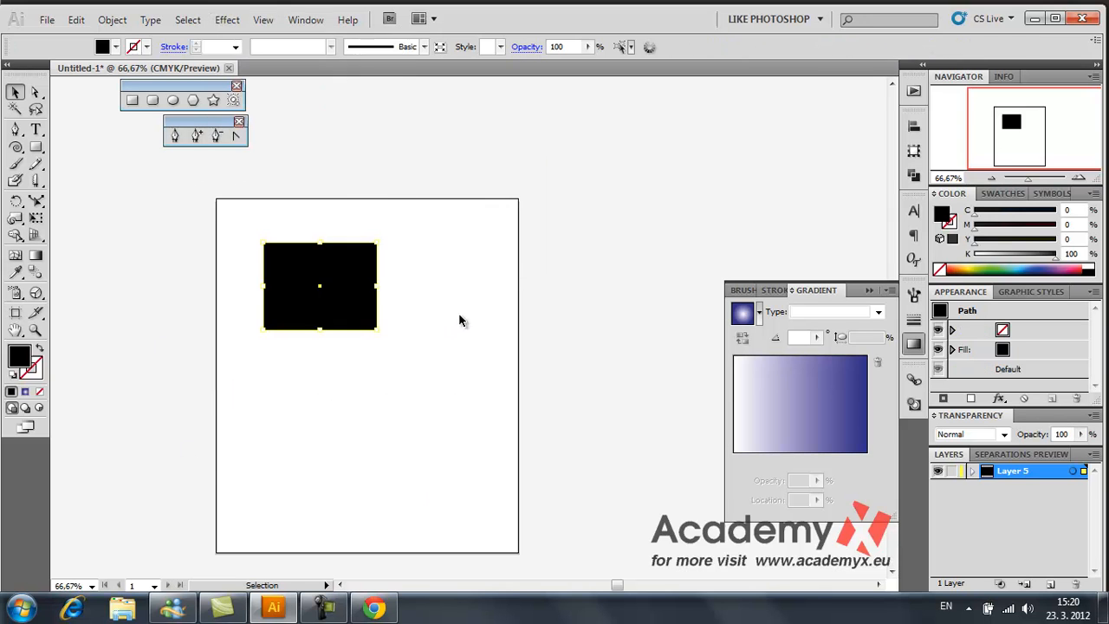
{"action": "left_click", "coordinate": [364, 312]}
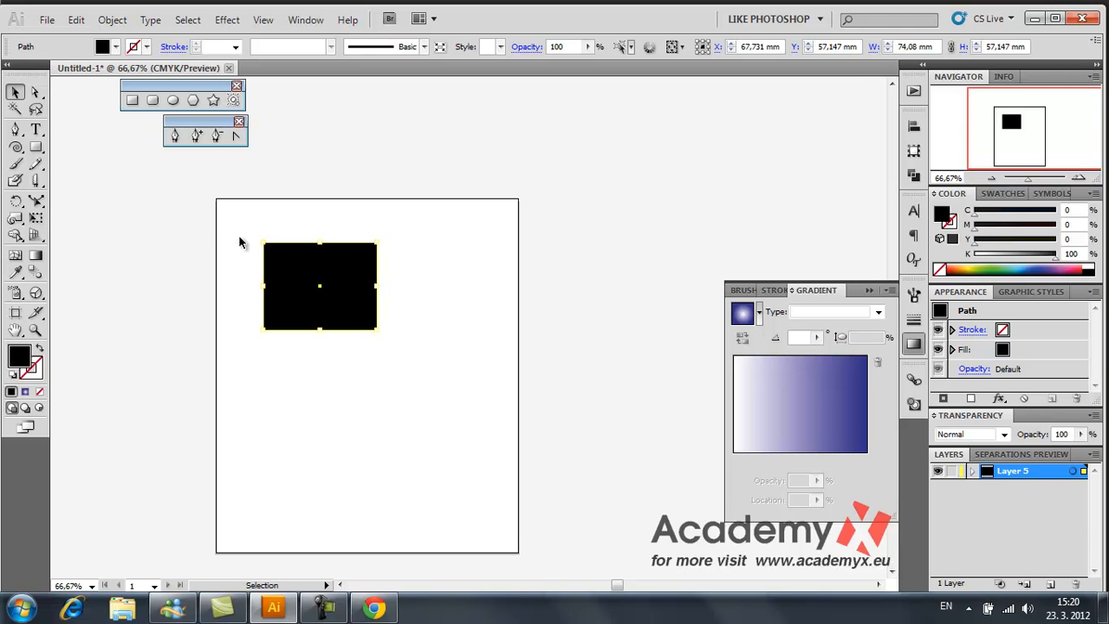
- Choose the Pucker tool from the Twirl tool's group, and return to the Selection tool
{"action": "left_click", "coordinate": [16, 219]}
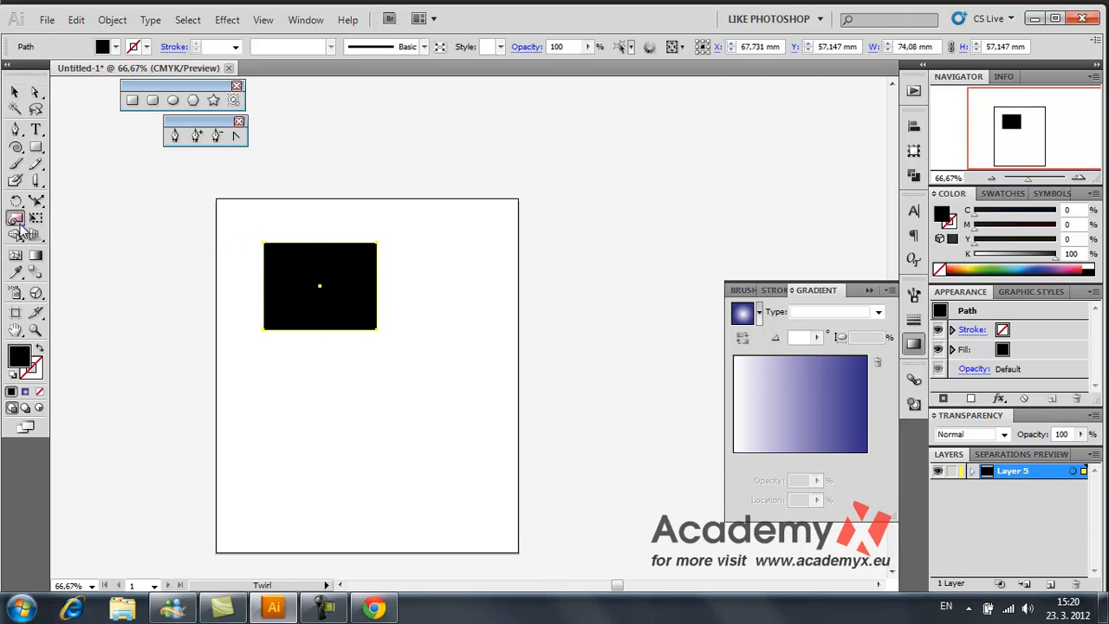
{"action": "left_click", "coordinate": [18, 222]}
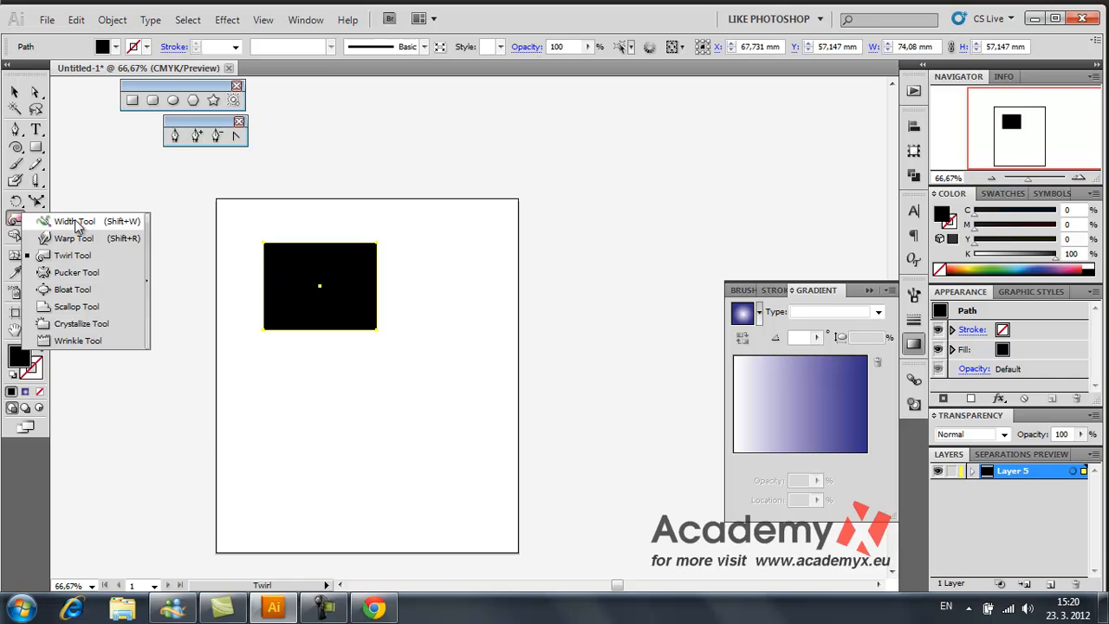
{"action": "left_click", "coordinate": [112, 274]}
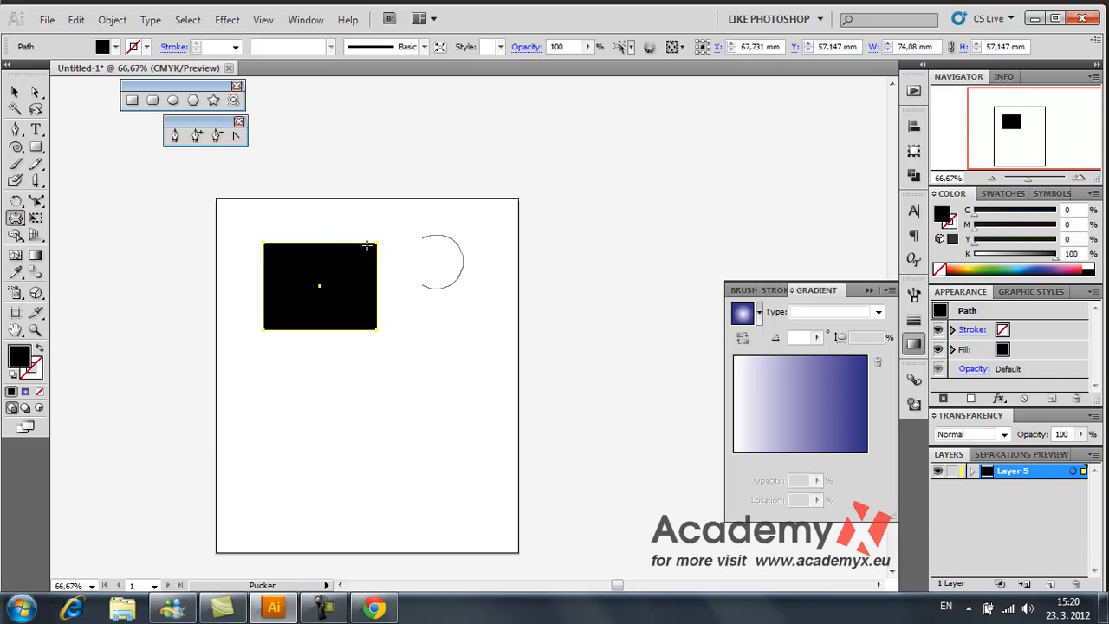
{"action": "left_click", "coordinate": [15, 92]}
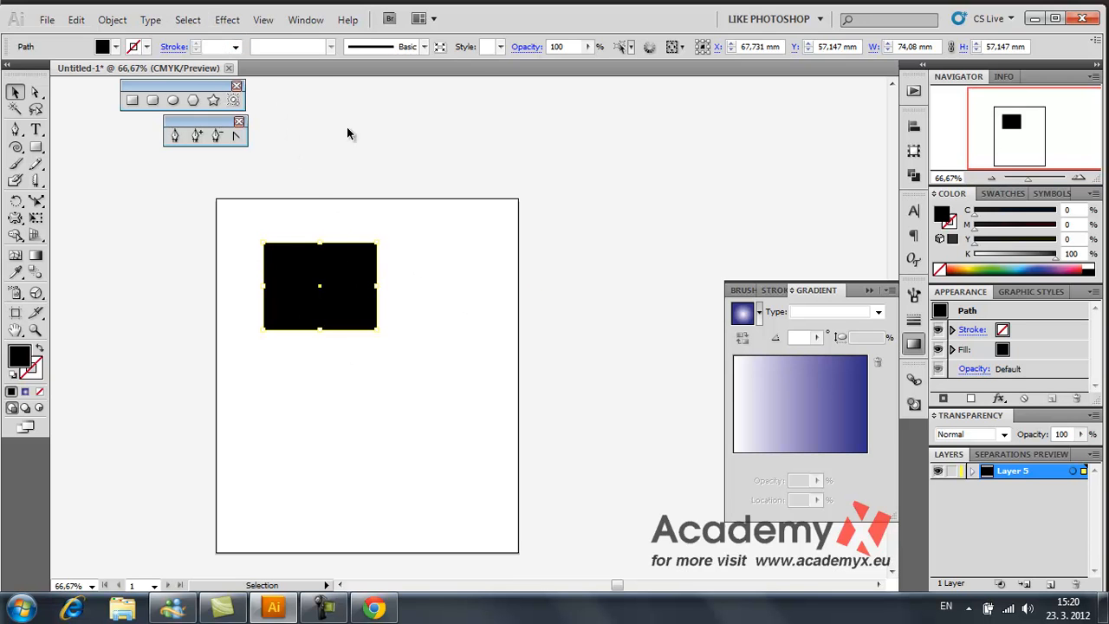
- Try Free Distort on the black rectangle, pulling its upper-left and lower-right corners inward, and undo it
{"action": "left_click", "coordinate": [225, 19]}
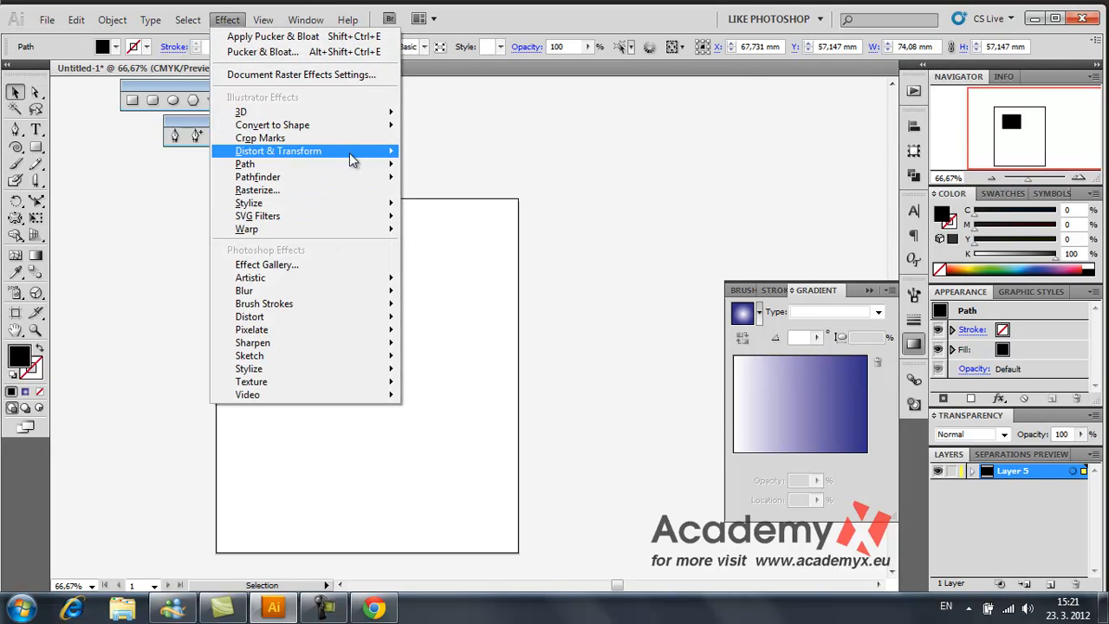
{"action": "mouse_move", "coordinate": [352, 160]}
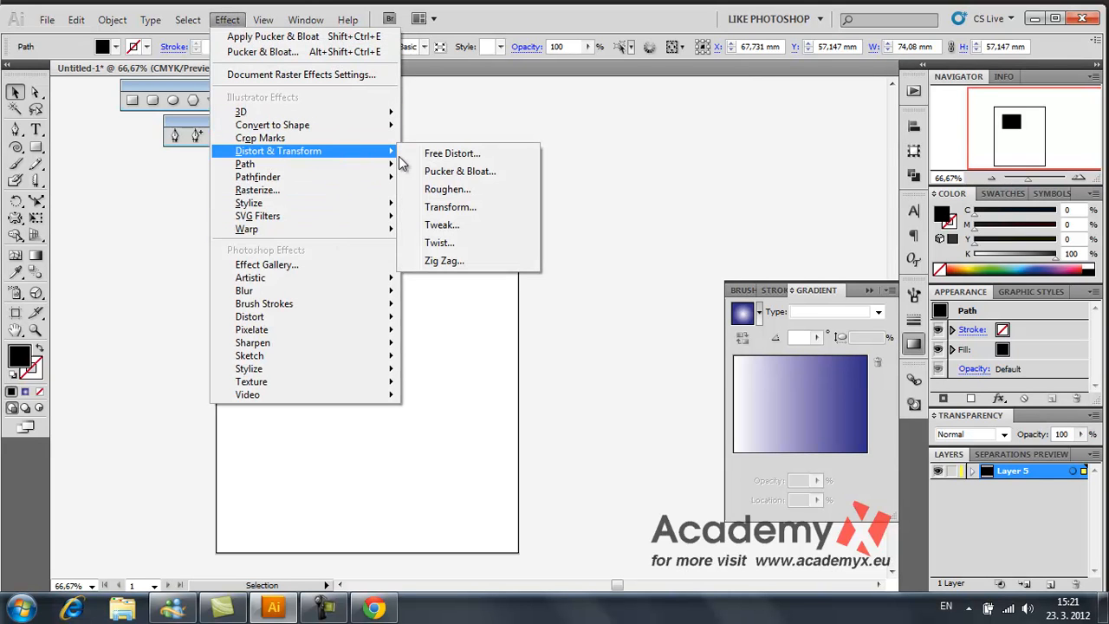
{"action": "left_click", "coordinate": [477, 156]}
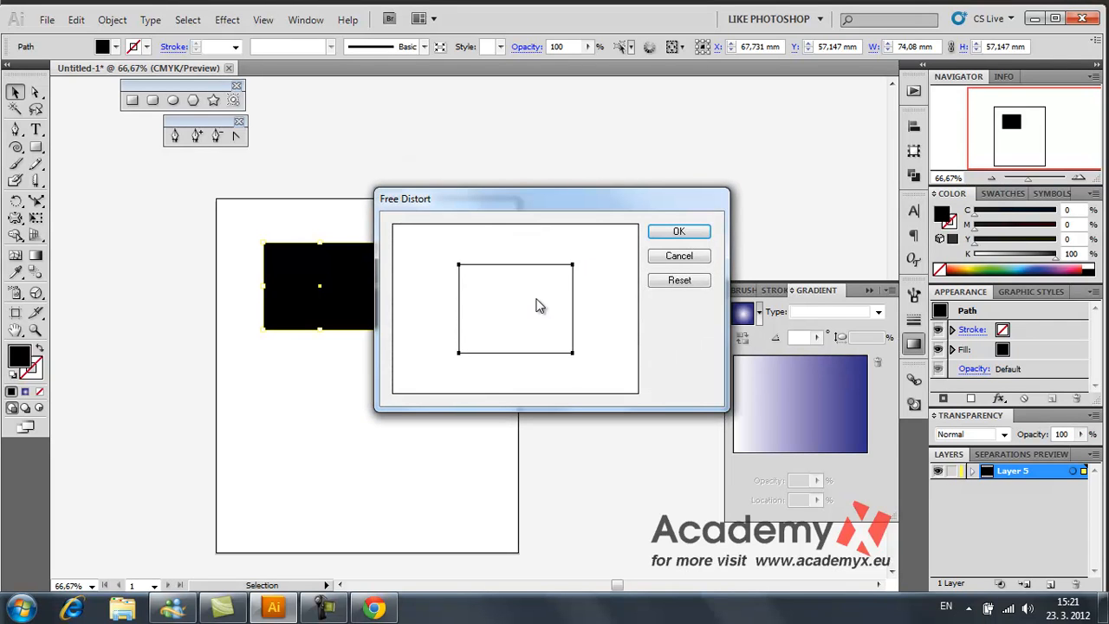
{"action": "left_click_drag", "start_coordinate": [459, 266], "coordinate": [490, 297]}
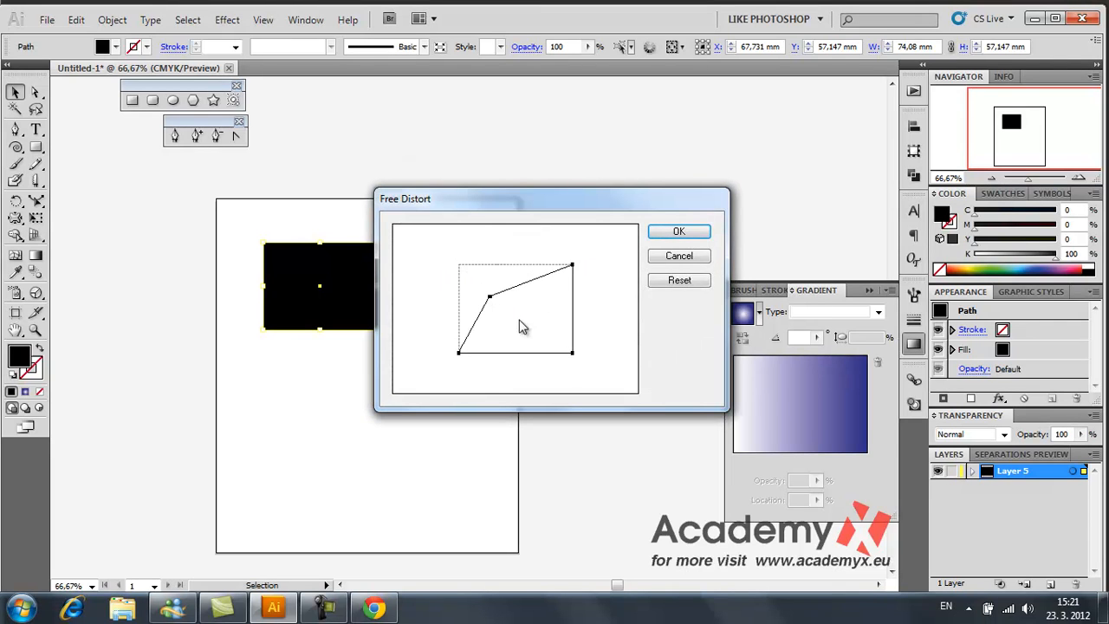
{"action": "left_click_drag", "start_coordinate": [572, 352], "coordinate": [542, 314]}
{"action": "left_click", "coordinate": [689, 234]}
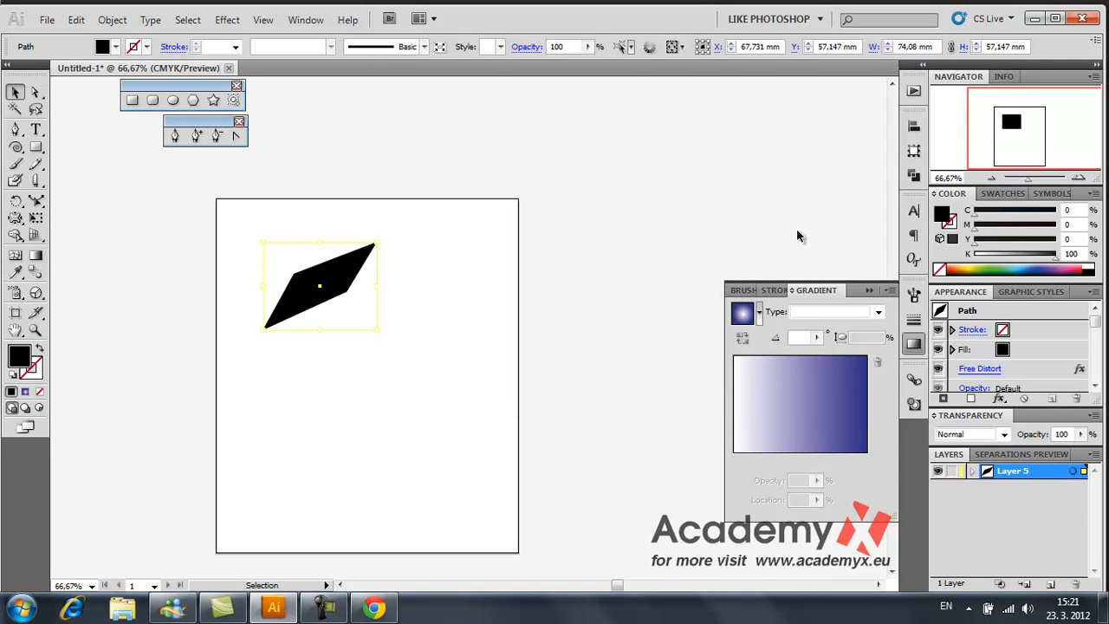
{"action": "key", "text": "ctrl+z"}
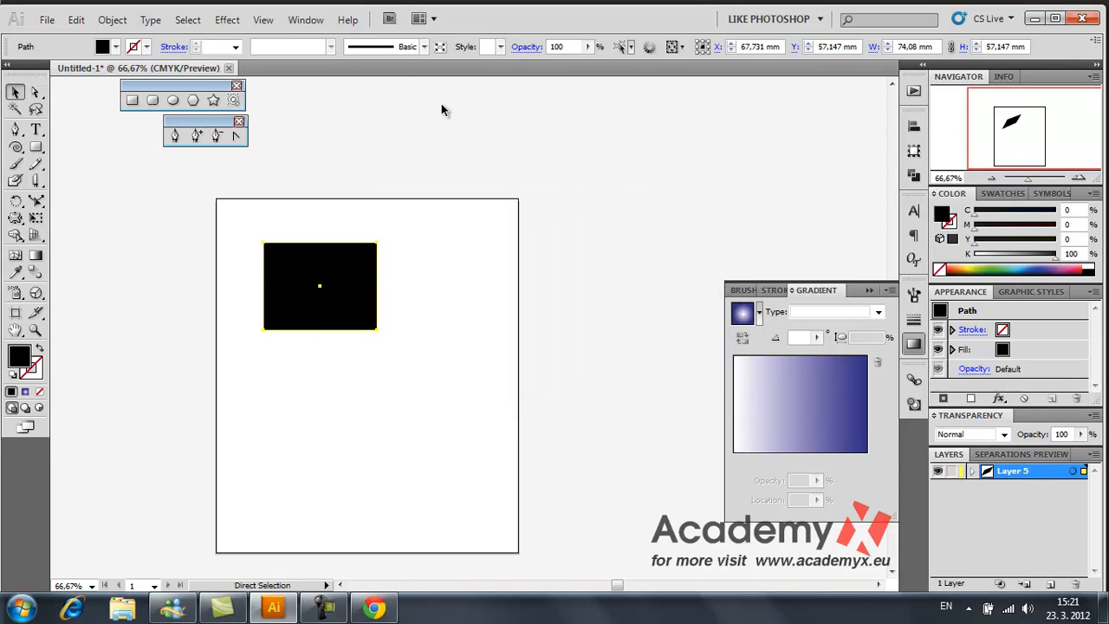
- Preview the Pucker & Bloat effect at 111% on the black rectangle and cancel it
{"action": "left_click", "coordinate": [229, 19]}
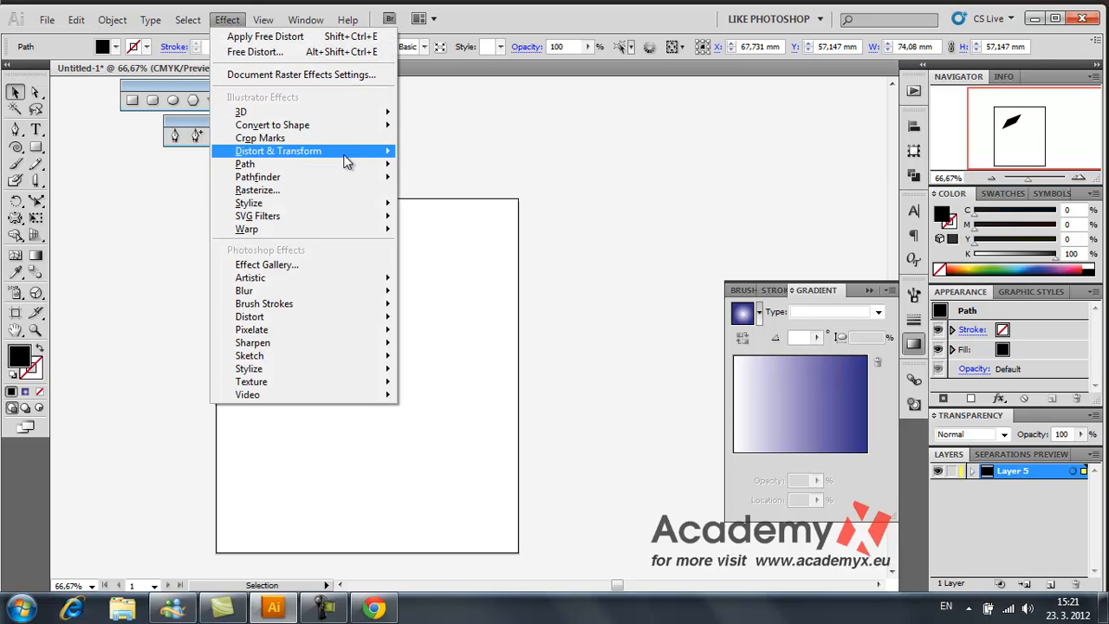
{"action": "mouse_move", "coordinate": [386, 153]}
{"action": "left_click", "coordinate": [457, 172]}
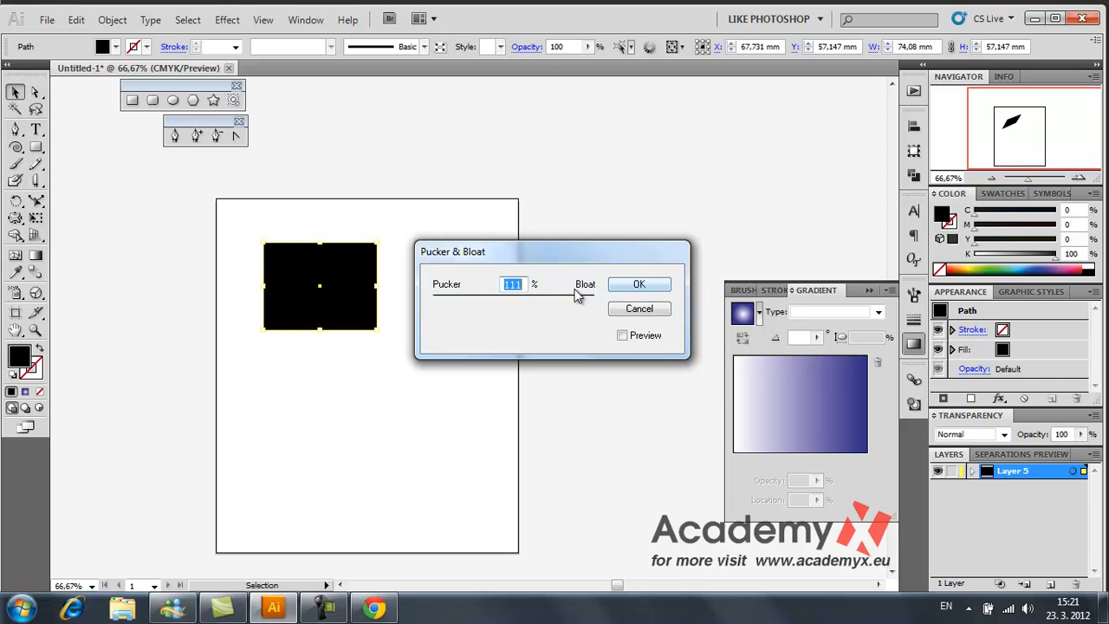
{"action": "mouse_move", "coordinate": [557, 300]}
{"action": "left_mouse_down"}
{"action": "mouse_move", "coordinate": [472, 303]}
{"action": "mouse_move", "coordinate": [561, 306]}
{"action": "left_mouse_up"}
{"action": "left_click", "coordinate": [623, 336]}
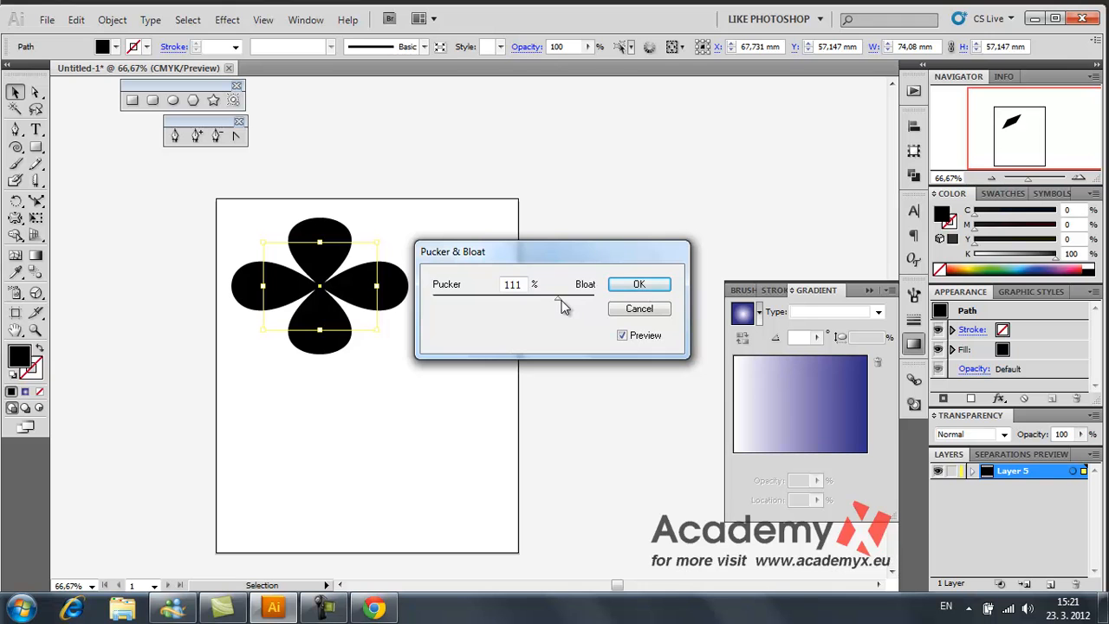
{"action": "left_click", "coordinate": [643, 309]}
- Preview the Roughen effect on the black rectangle with a relative size of 37% and a detail of 25 per inch
{"action": "left_click", "coordinate": [227, 19]}
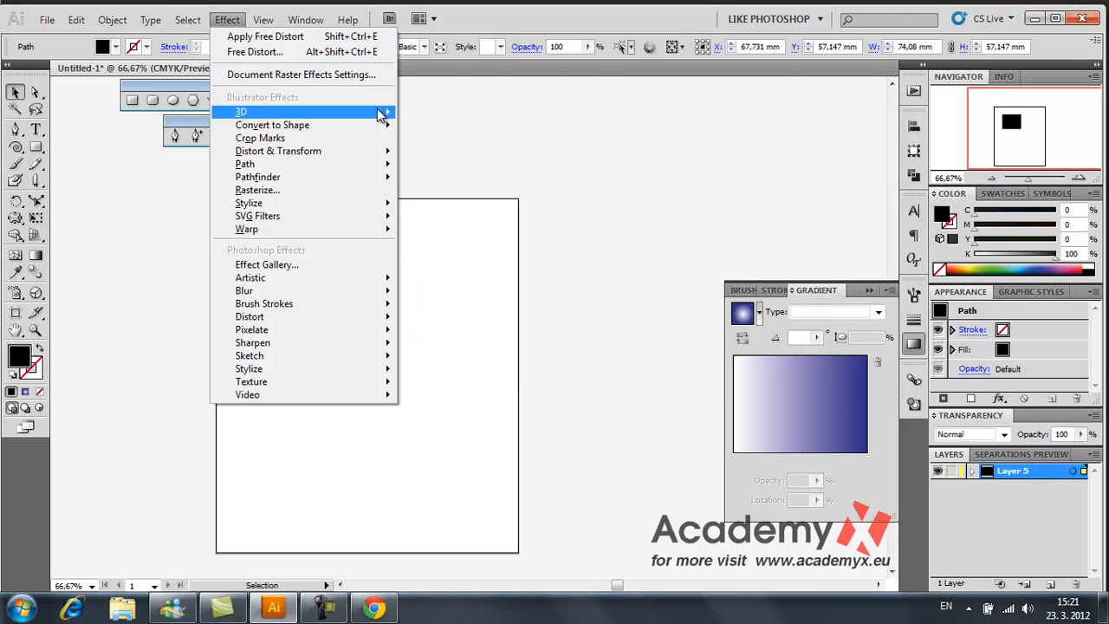
{"action": "mouse_move", "coordinate": [344, 153]}
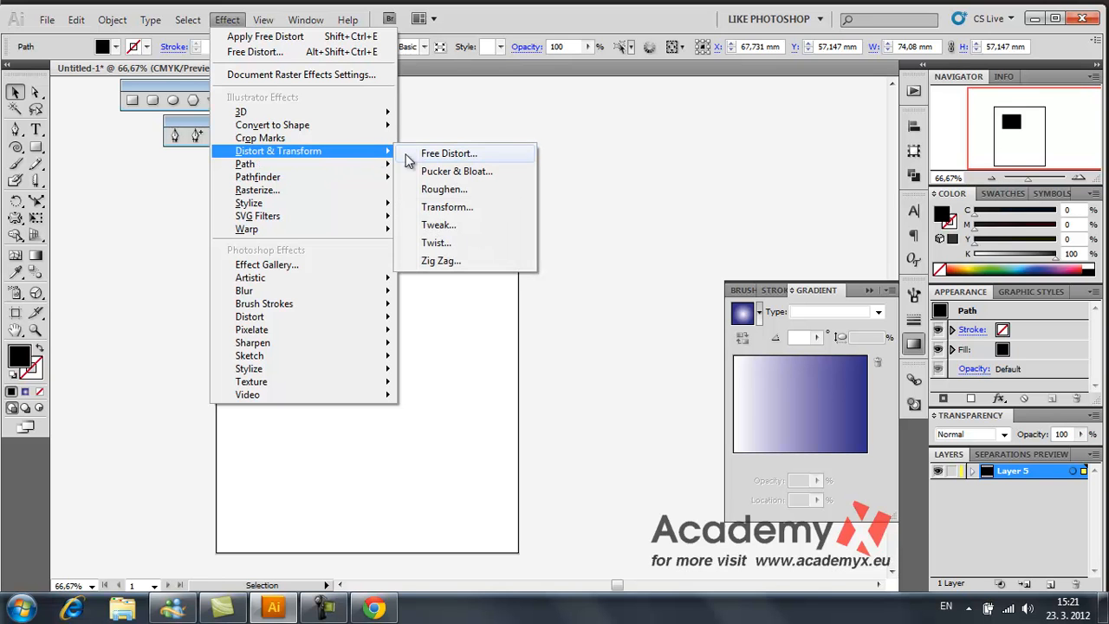
{"action": "left_click", "coordinate": [485, 196]}
{"action": "left_click_drag", "start_coordinate": [462, 268], "coordinate": [485, 268]}
{"action": "left_click", "coordinate": [644, 295]}
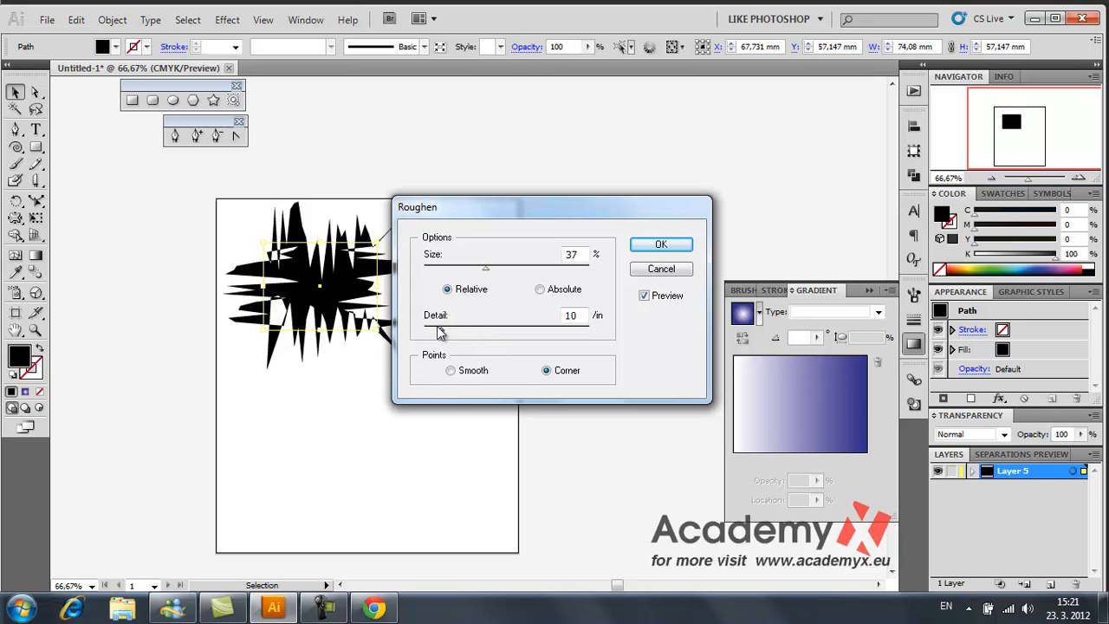
{"action": "left_click_drag", "start_coordinate": [442, 335], "coordinate": [468, 335]}
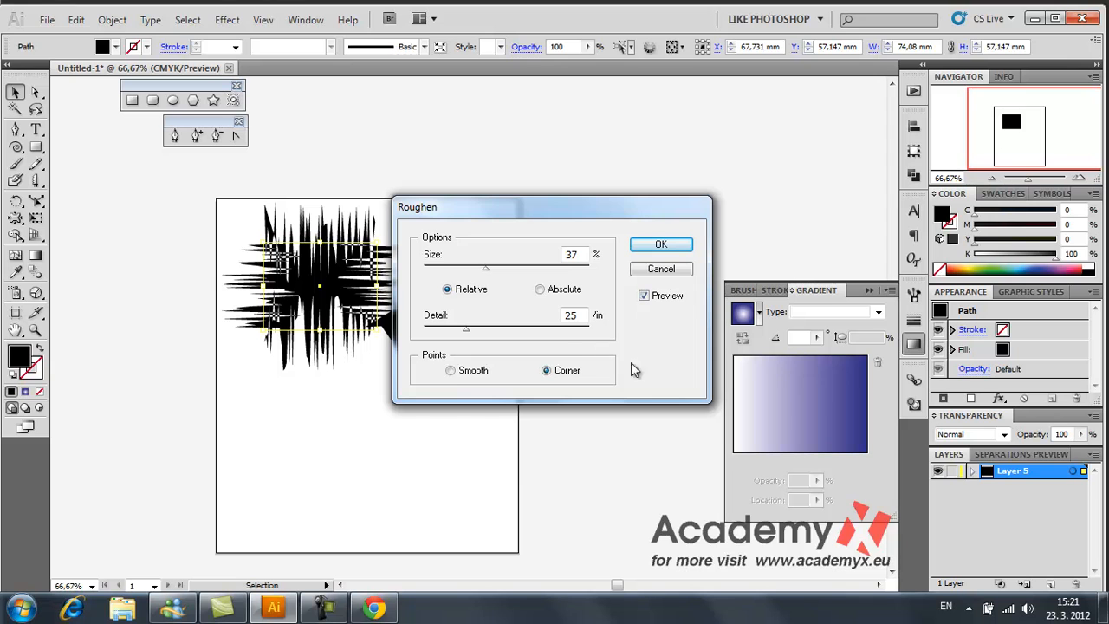
- Try smooth points, a detail of 21 per inch and a size of 28% in the Roughen preview, and cancel the effect
{"action": "left_click", "coordinate": [450, 372]}
{"action": "left_click_drag", "start_coordinate": [468, 335], "coordinate": [461, 334]}
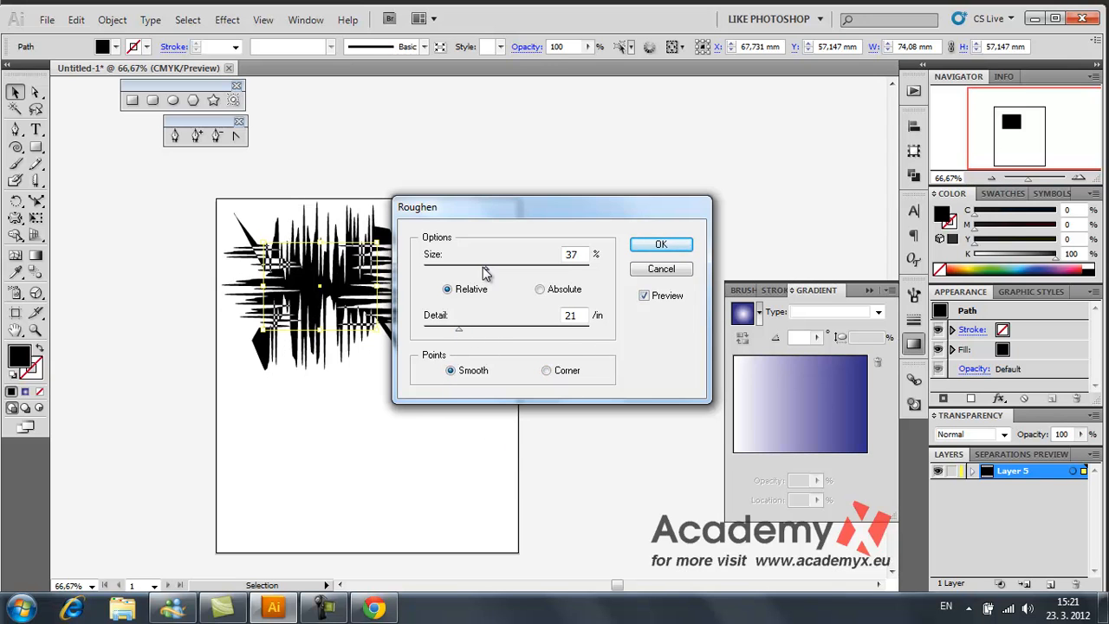
{"action": "left_click_drag", "start_coordinate": [485, 269], "coordinate": [471, 269]}
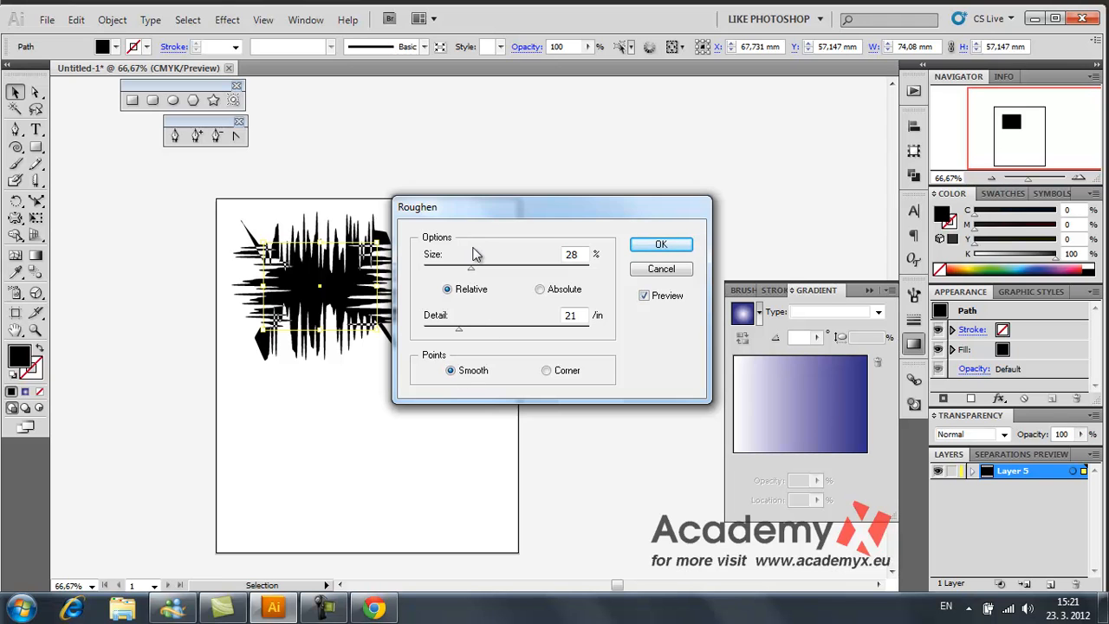
{"action": "left_click", "coordinate": [658, 269]}
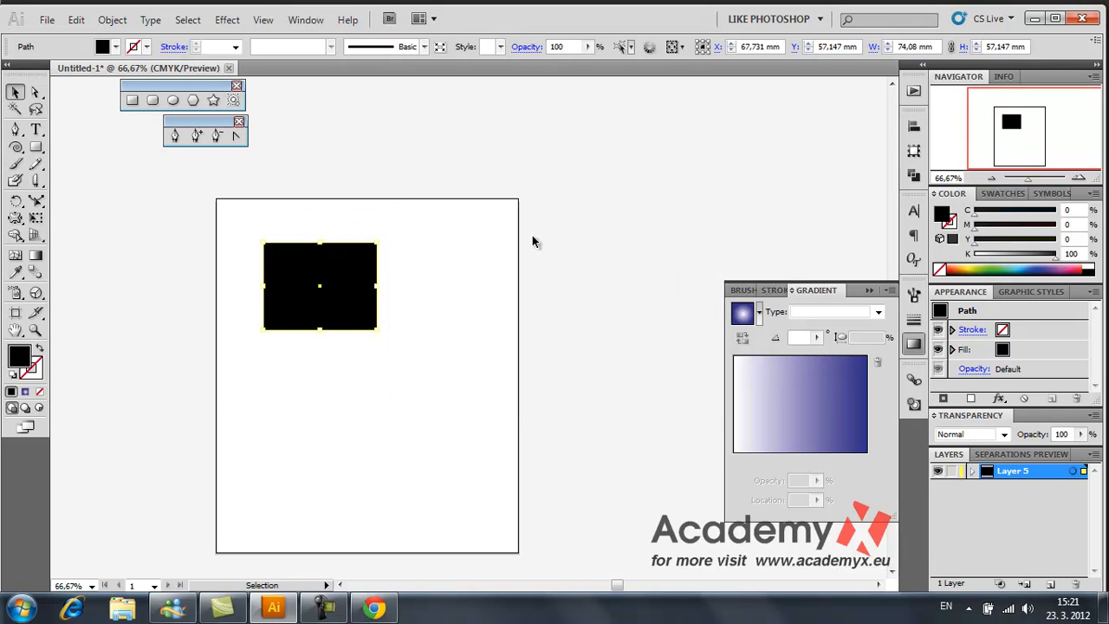
- Preview the Twist effect on the black rectangle at angles of 15°, 25° and 30°
{"action": "left_click", "coordinate": [244, 24]}
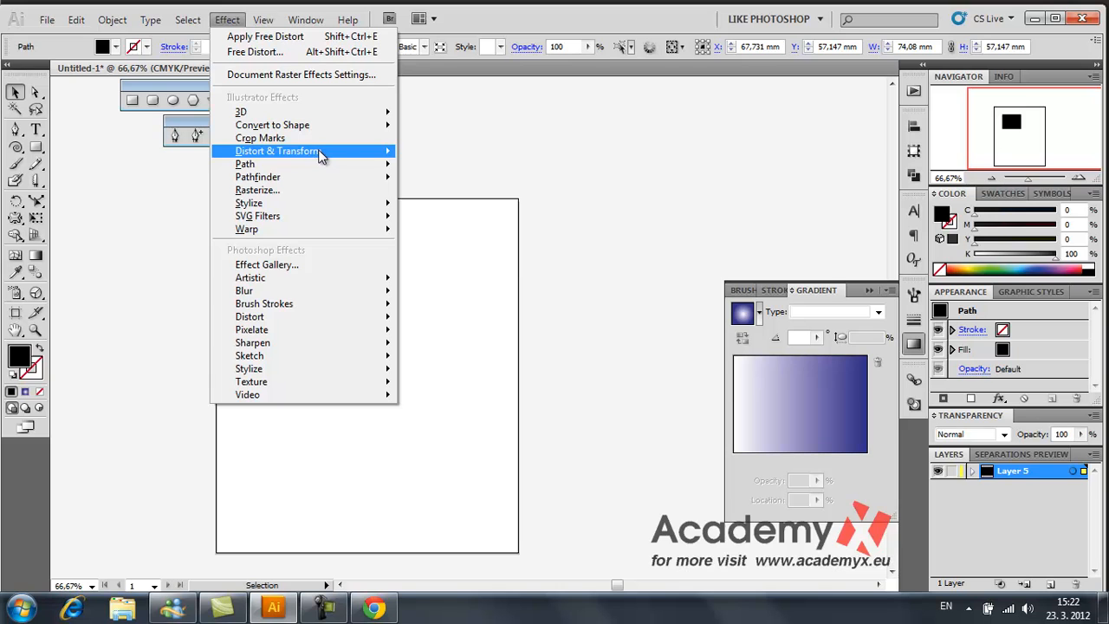
{"action": "mouse_move", "coordinate": [382, 159]}
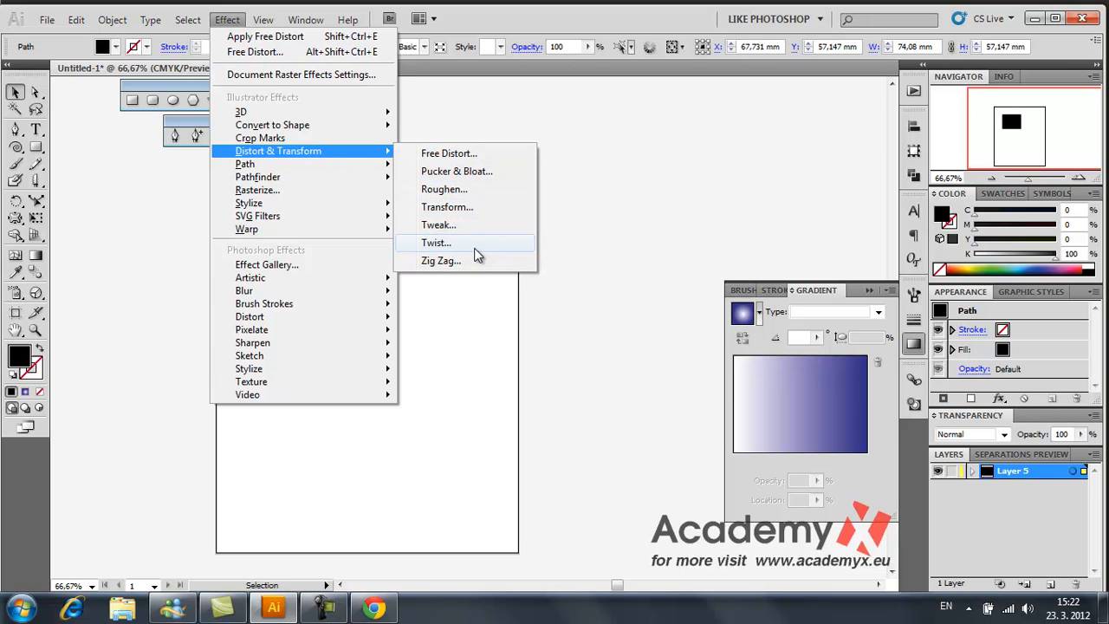
{"action": "left_click", "coordinate": [441, 246]}
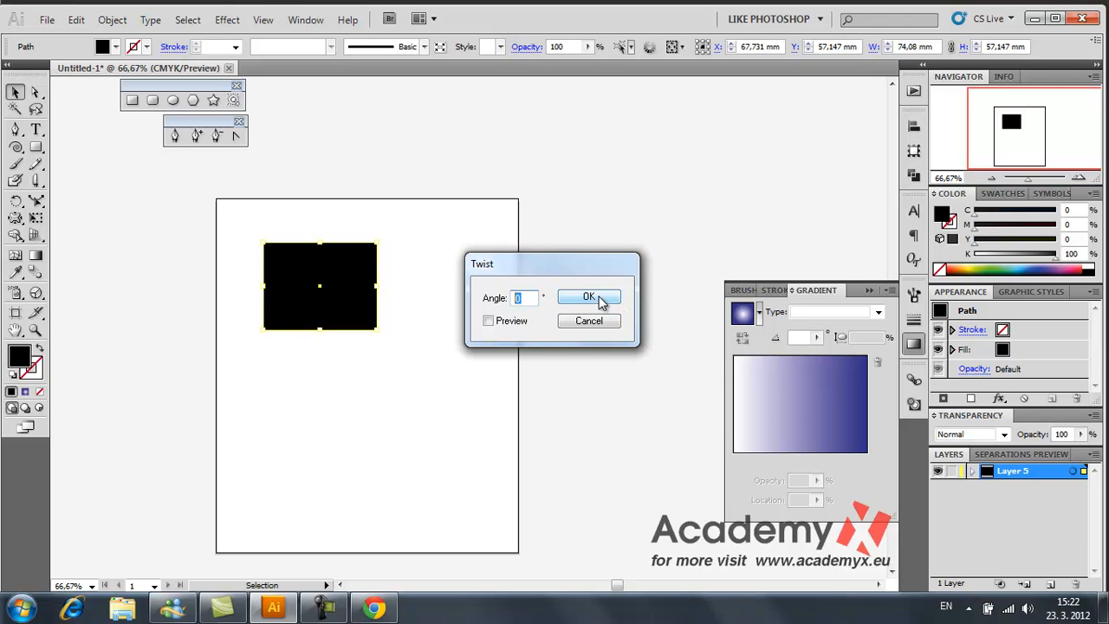
{"action": "type", "text": "15"}
{"action": "left_click", "coordinate": [489, 322]}
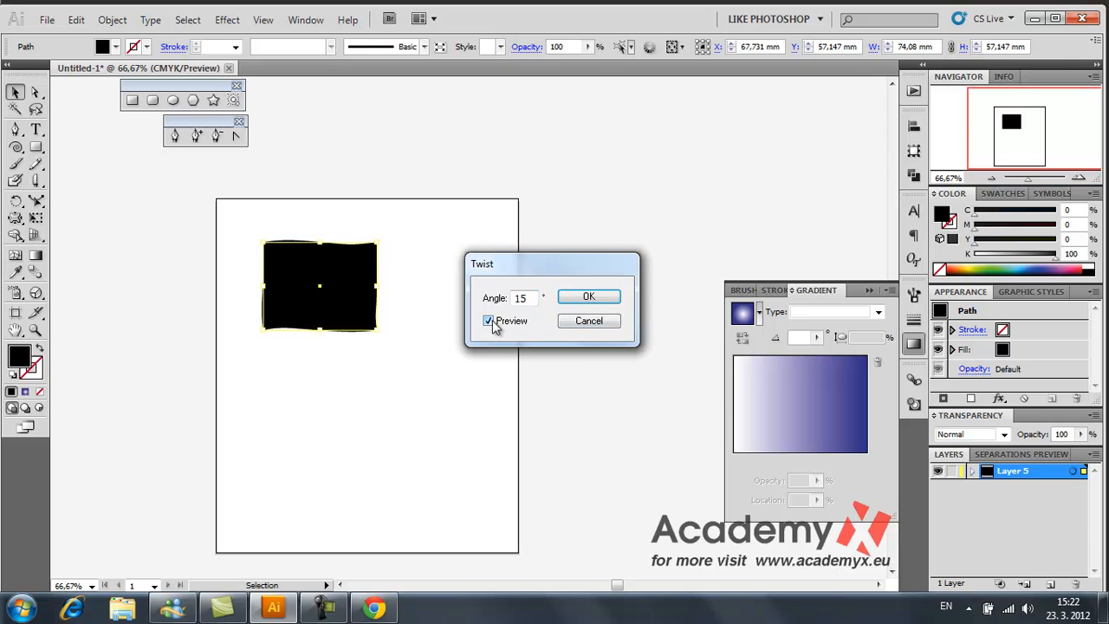
{"action": "double_click", "coordinate": [522, 298]}
{"action": "type", "text": "25"}
{"action": "left_click", "coordinate": [491, 323]}
{"action": "left_click", "coordinate": [490, 321]}
{"action": "double_click", "coordinate": [525, 296]}
{"action": "type", "text": "30"}
{"action": "left_click", "coordinate": [491, 322]}
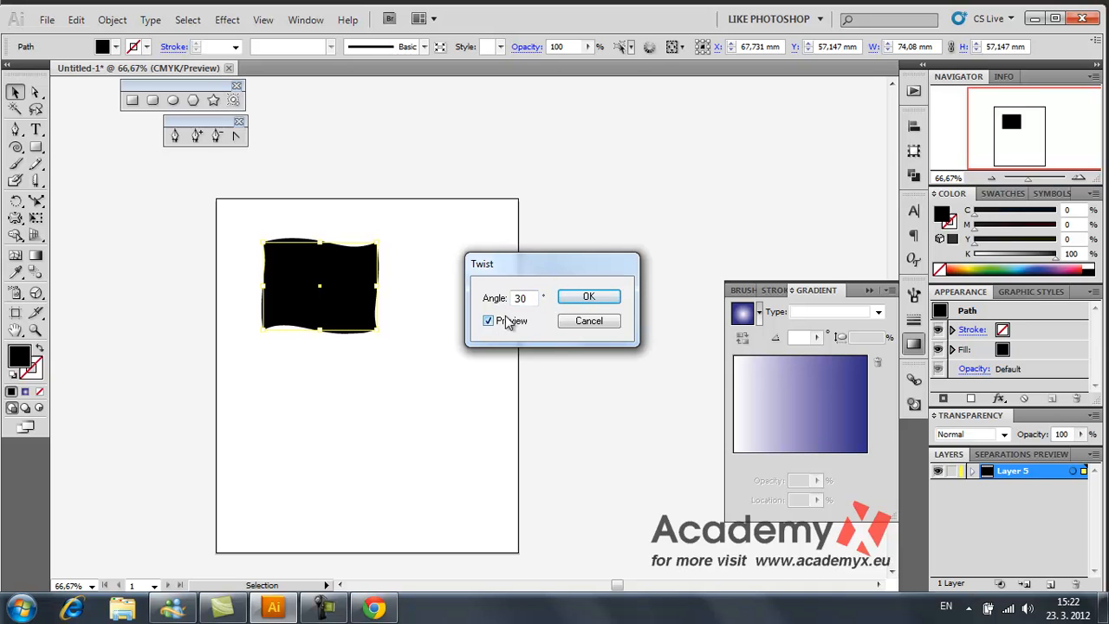
- Apply the Twist effect to the rectangle at an angle of 100°, and undo it
{"action": "double_click", "coordinate": [523, 298]}
{"action": "type", "text": "100"}
{"action": "left_click", "coordinate": [489, 321]}
{"action": "left_click", "coordinate": [489, 321]}
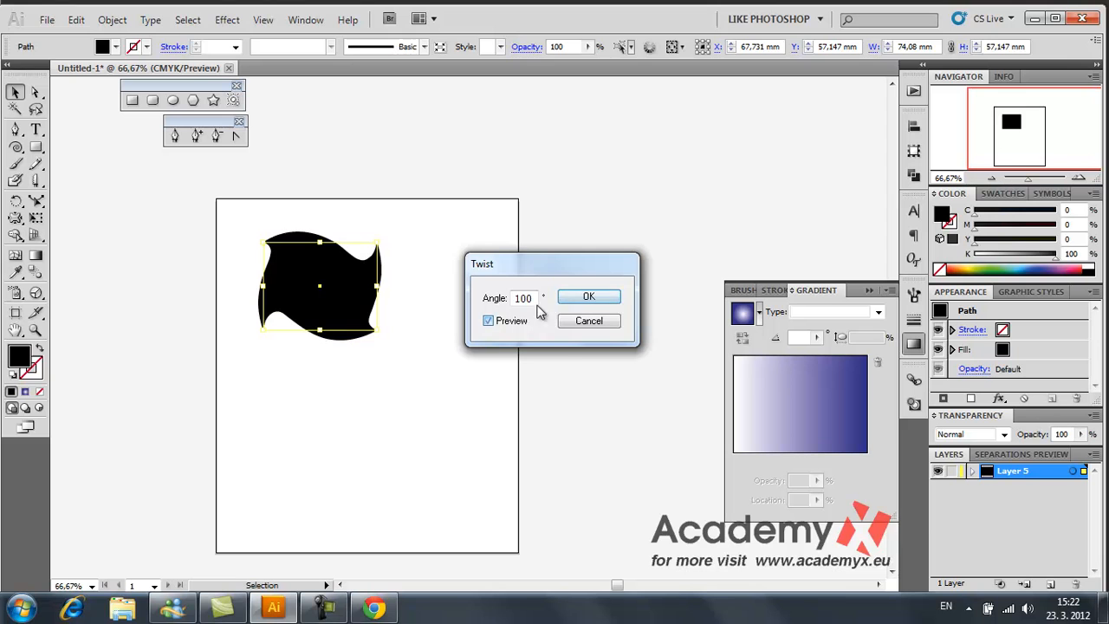
{"action": "left_click", "coordinate": [611, 299]}
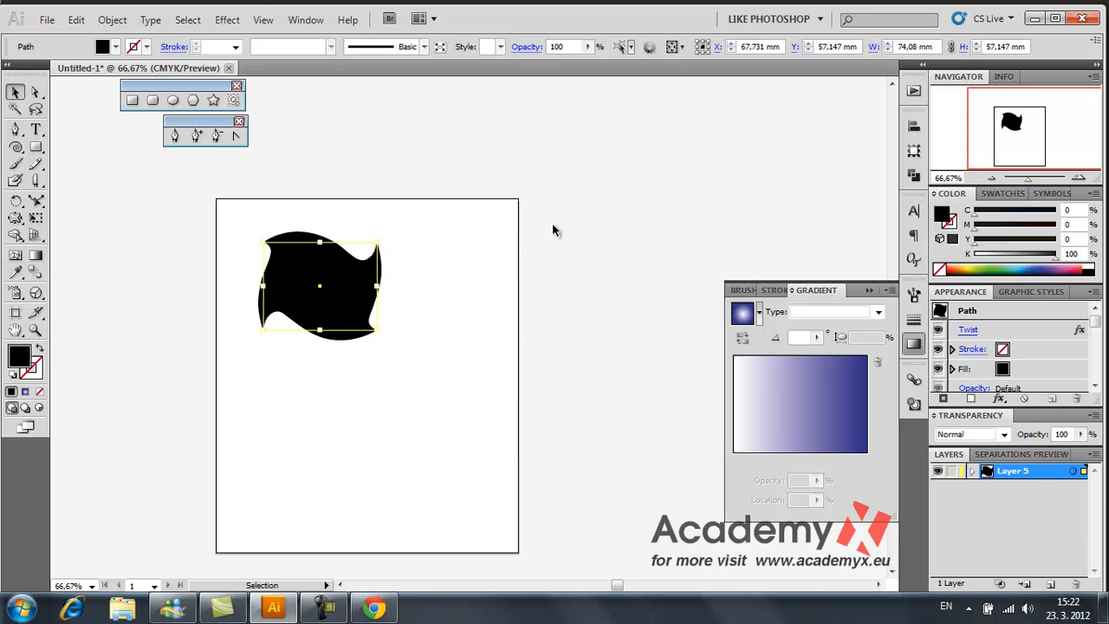
{"action": "key", "text": "a"}
{"action": "key", "text": "ctrl+z"}
{"action": "key", "text": "v"}
- Deselect the rectangle, open the Zig Zag effect's settings, and cancel them
{"action": "left_click", "coordinate": [229, 27]}
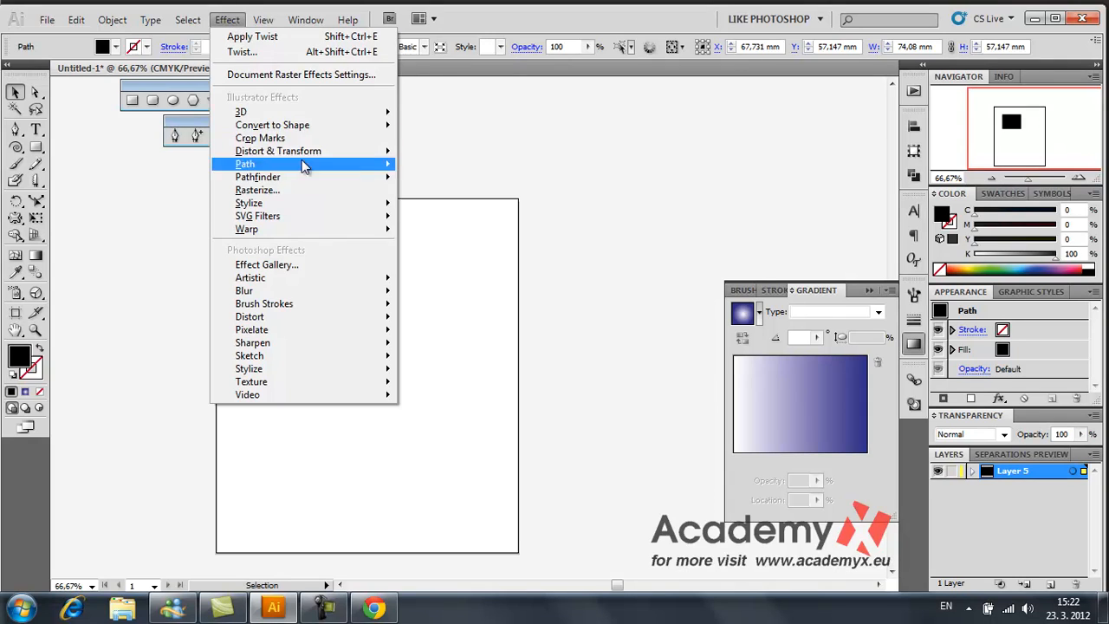
{"action": "left_click", "coordinate": [445, 245]}
{"action": "left_click", "coordinate": [389, 275]}
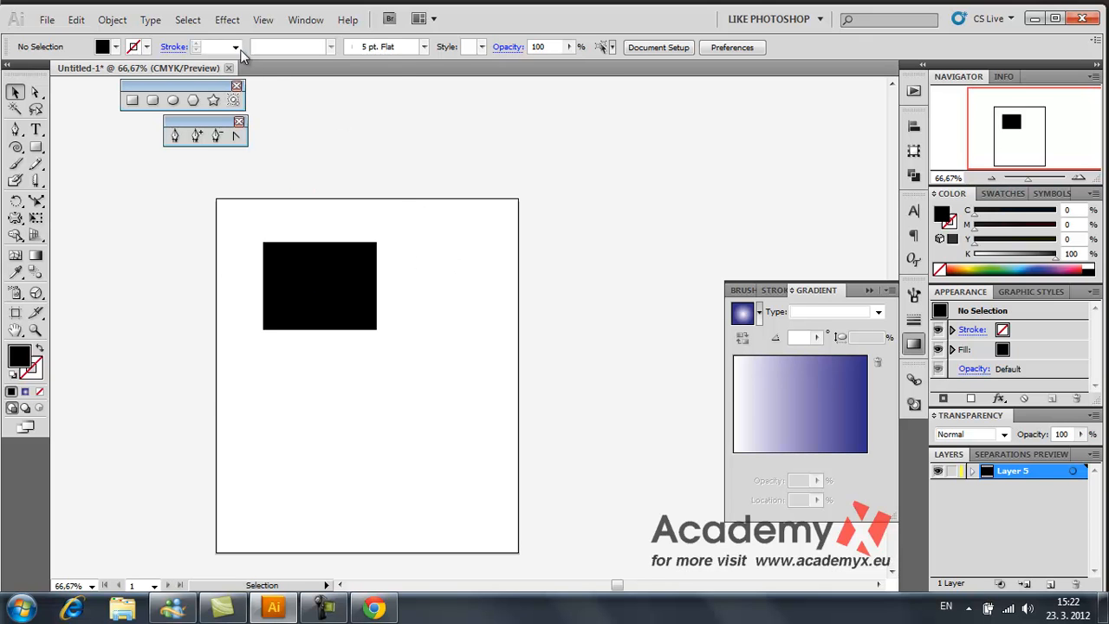
{"action": "left_click", "coordinate": [227, 19]}
{"action": "mouse_move", "coordinate": [356, 153]}
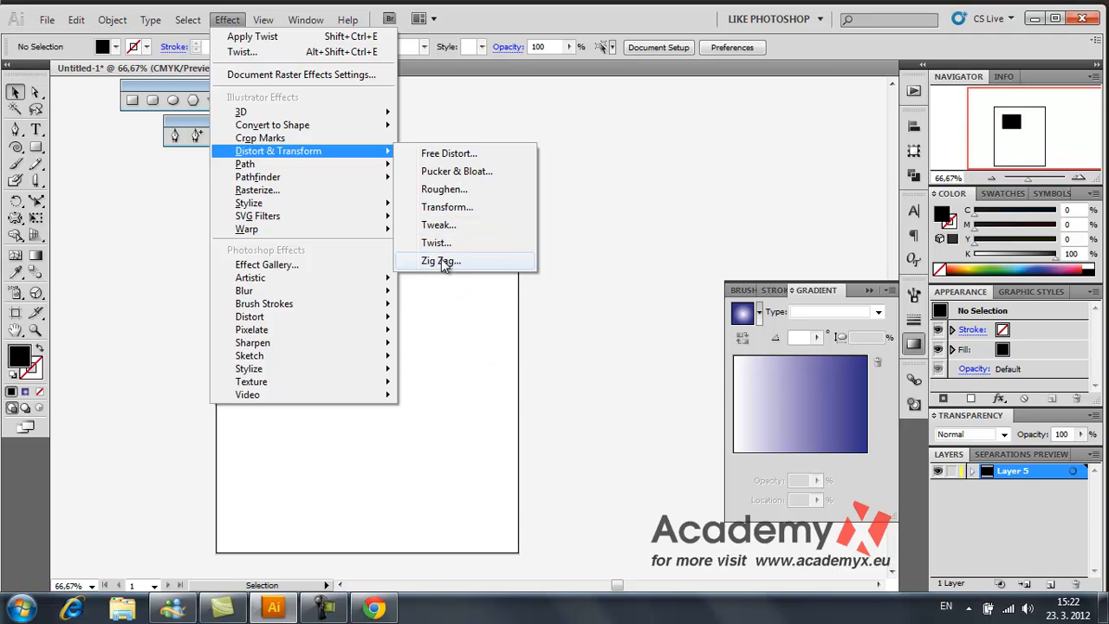
{"action": "left_click", "coordinate": [442, 259]}
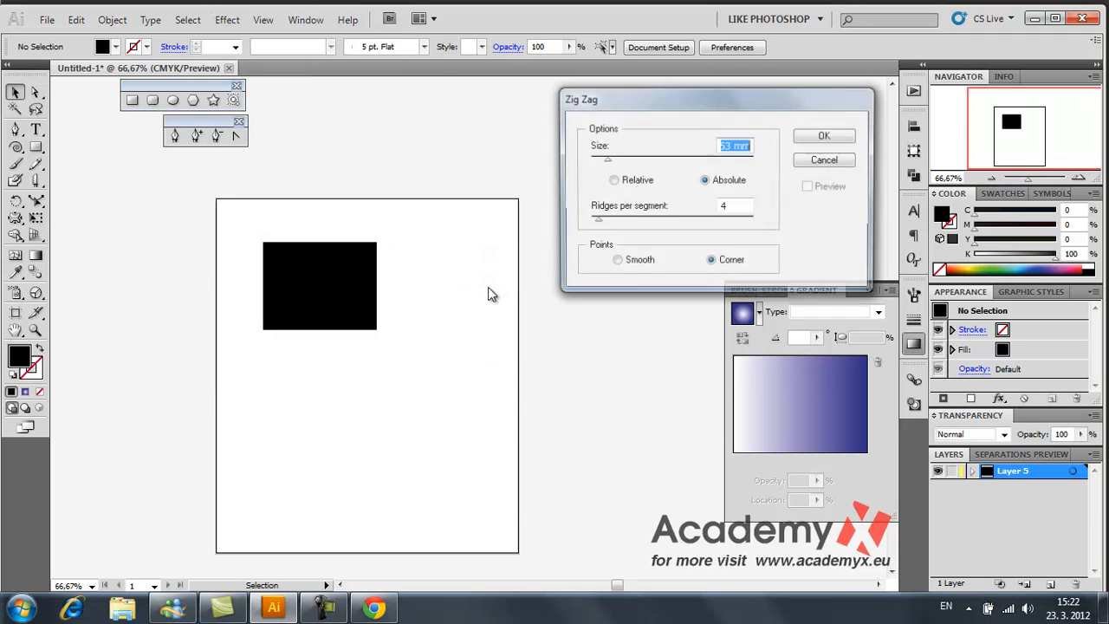
{"action": "left_click", "coordinate": [825, 159]}
- Select the black rectangle, look through the available Pathfinder effects, and display the Pathfinder shape modes
{"action": "left_click", "coordinate": [347, 323]}
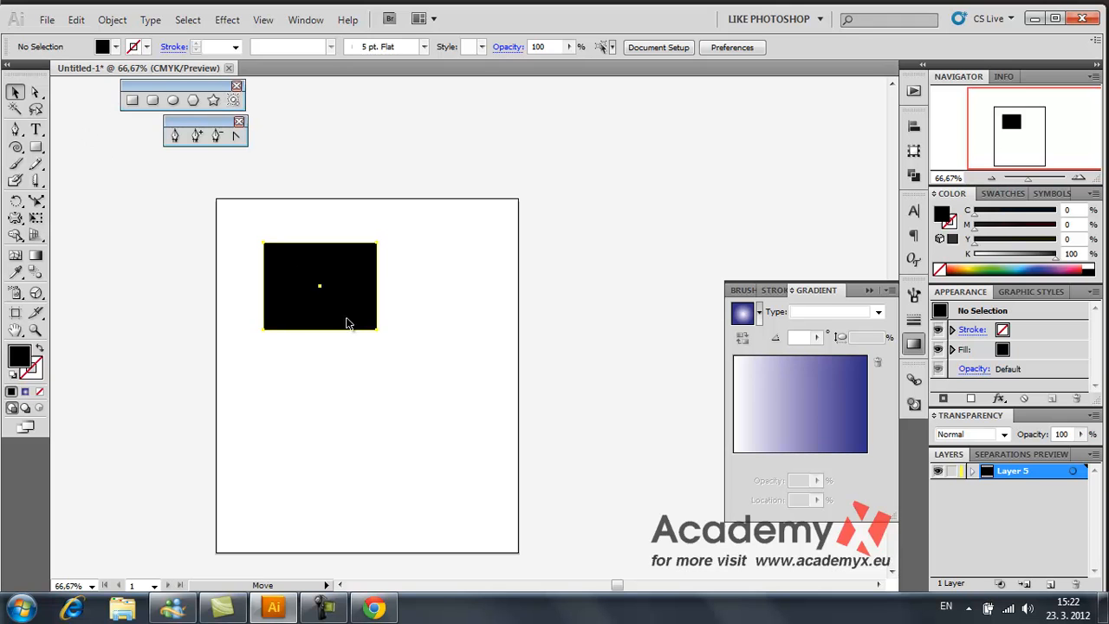
{"action": "left_click", "coordinate": [225, 18]}
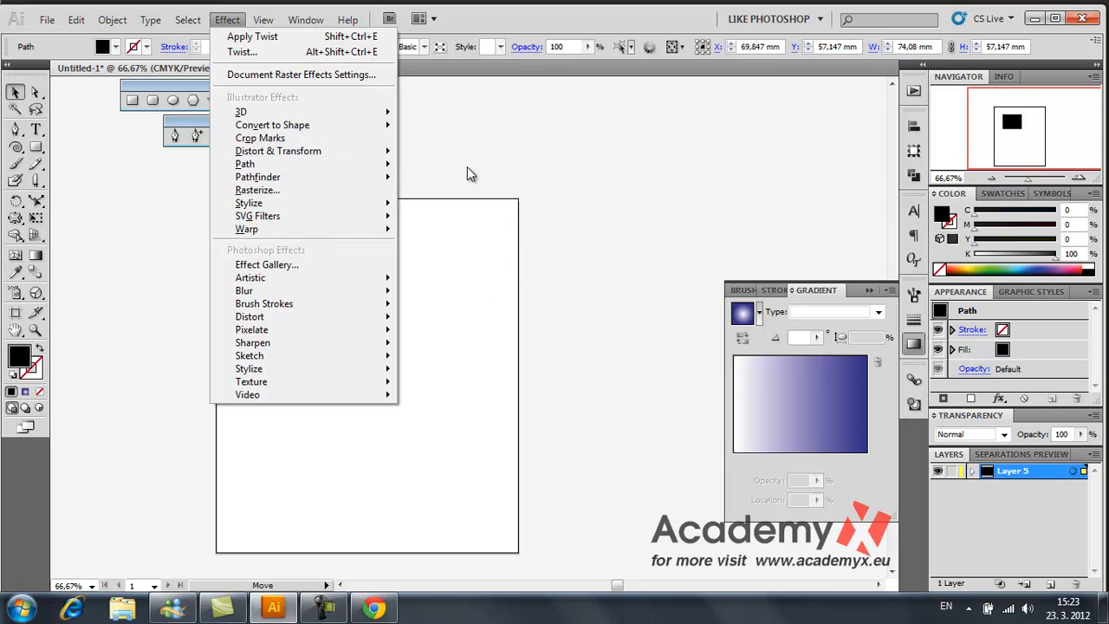
{"action": "mouse_move", "coordinate": [277, 180]}
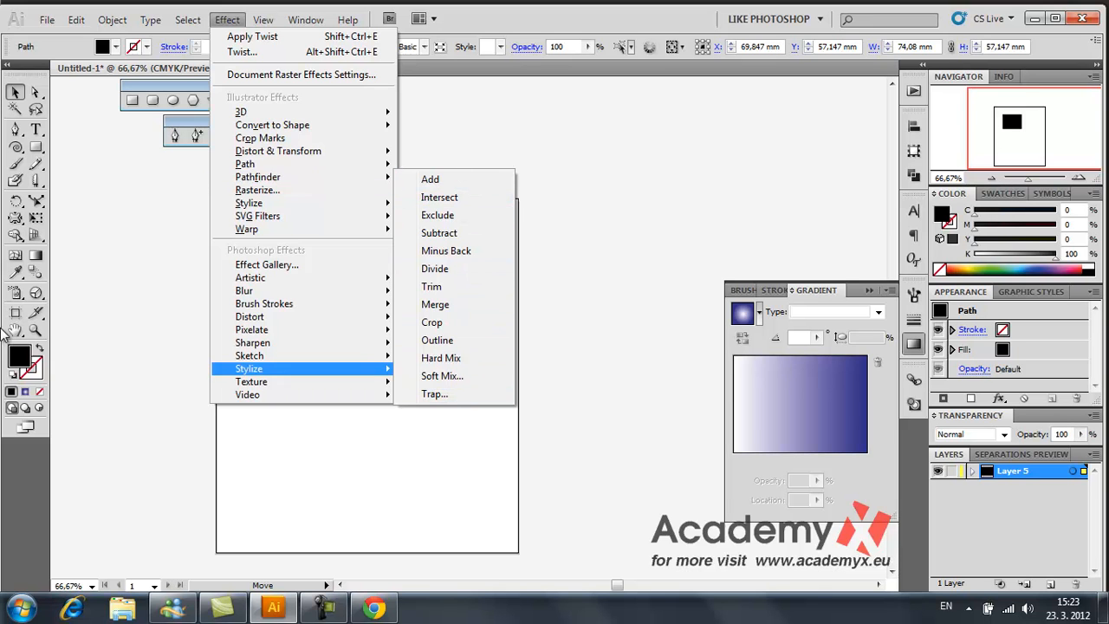
{"action": "left_click", "coordinate": [456, 466]}
{"action": "left_click", "coordinate": [912, 176]}
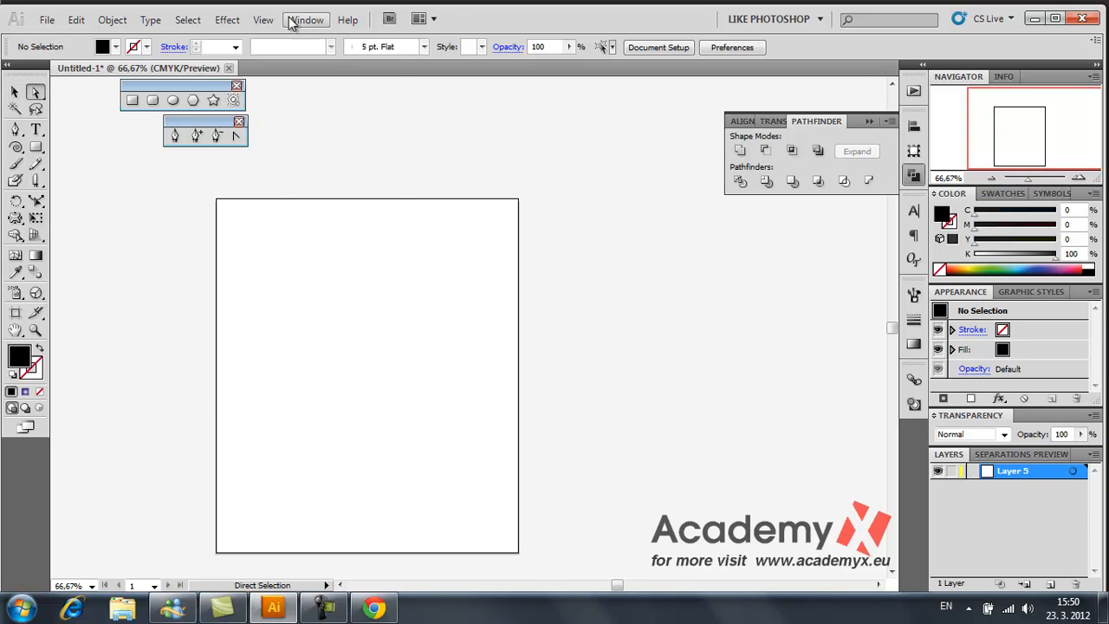
- Open the Offset Path effect's settings with nothing selected, and cancel them
{"action": "left_click", "coordinate": [227, 25]}
{"action": "mouse_move", "coordinate": [346, 168]}
{"action": "left_click", "coordinate": [486, 167]}
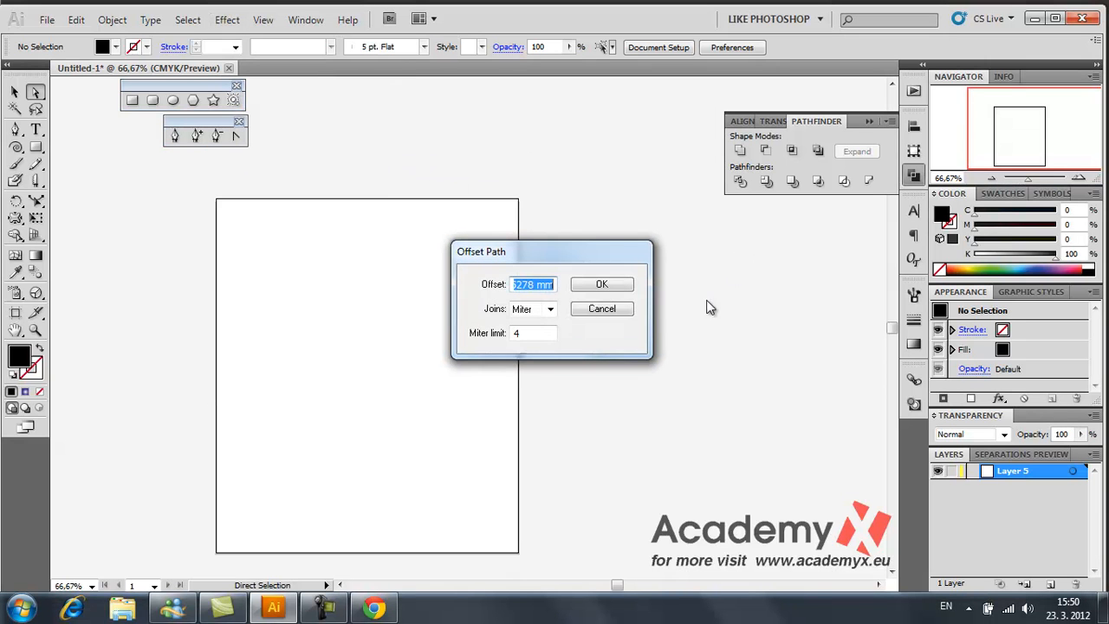
{"action": "left_click", "coordinate": [609, 314]}
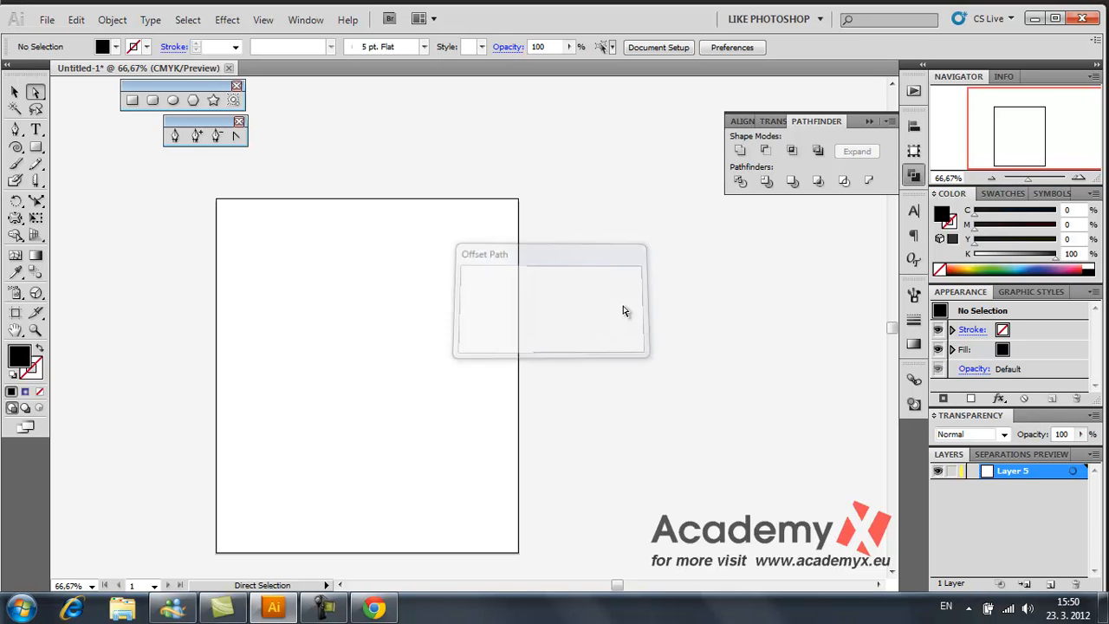
- Place the word "text" as point type in the upper part of the artboard and select it as an object
{"action": "left_click", "coordinate": [36, 129]}
{"action": "left_click", "coordinate": [281, 295]}
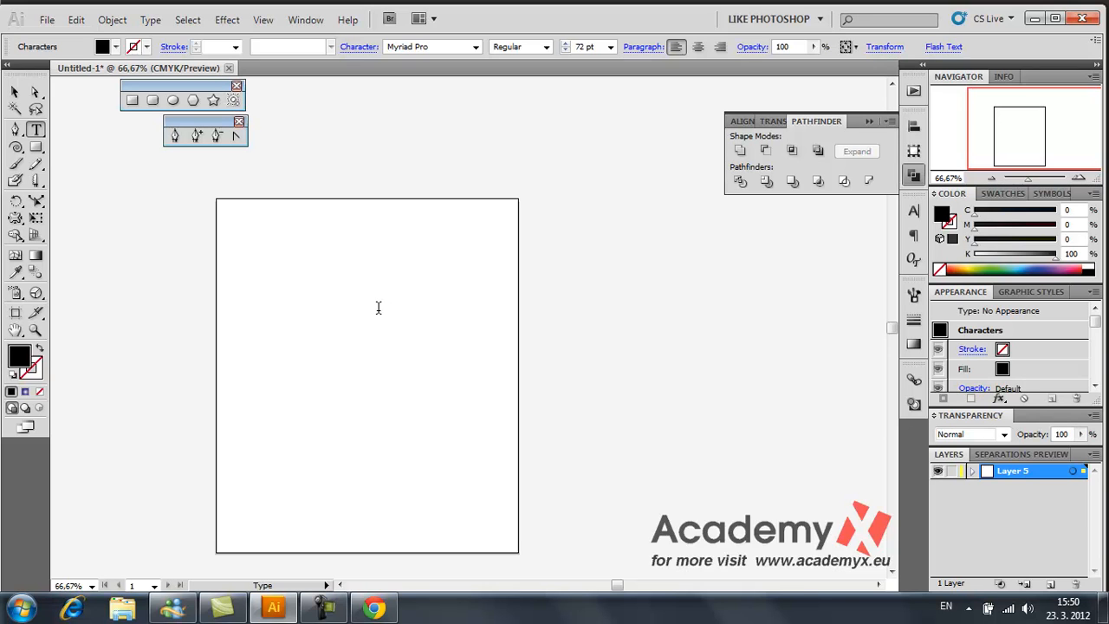
{"action": "type", "text": "text"}
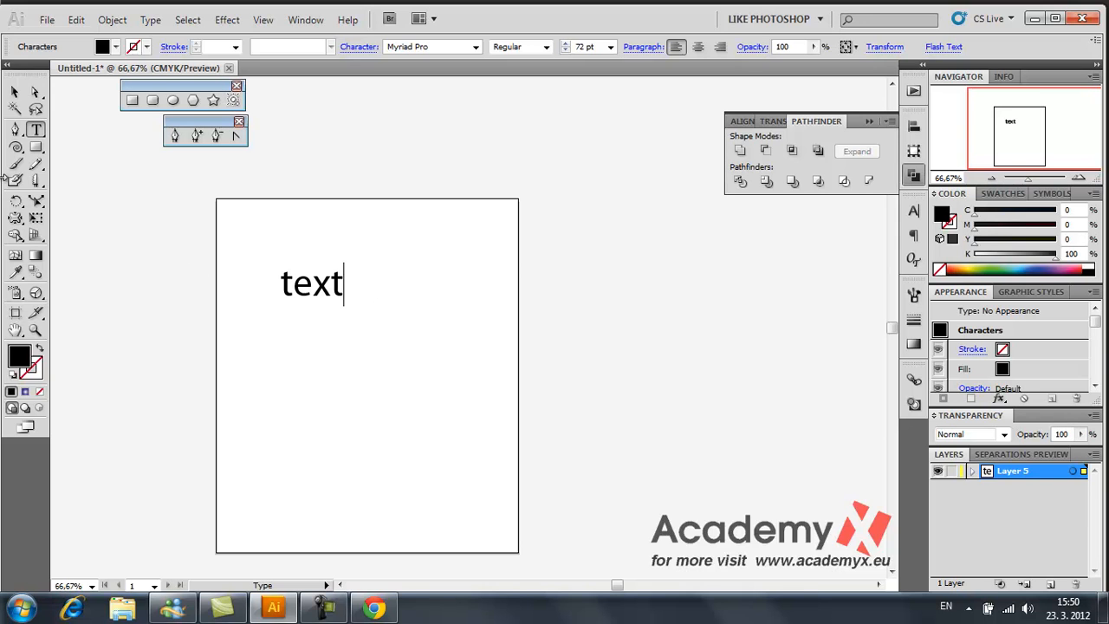
{"action": "left_click", "coordinate": [15, 94]}
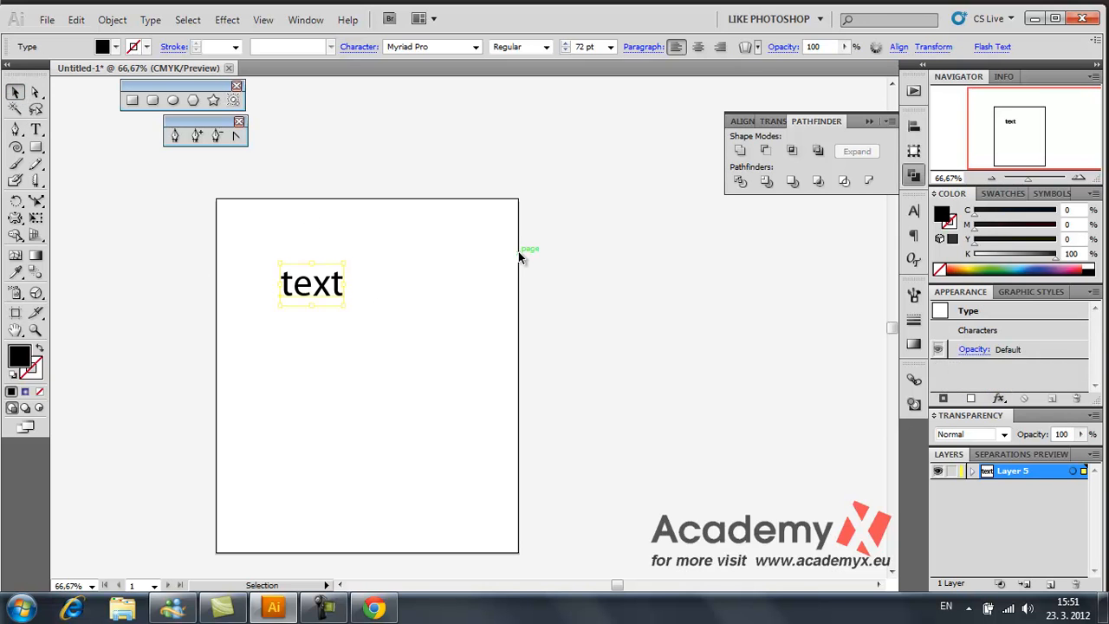
- Convert the word "text" to outlines, ungroup its letters, and deselect them
{"action": "key", "text": "ctrl+shift+a"}
{"action": "key", "text": "ctrl+shift+o"}
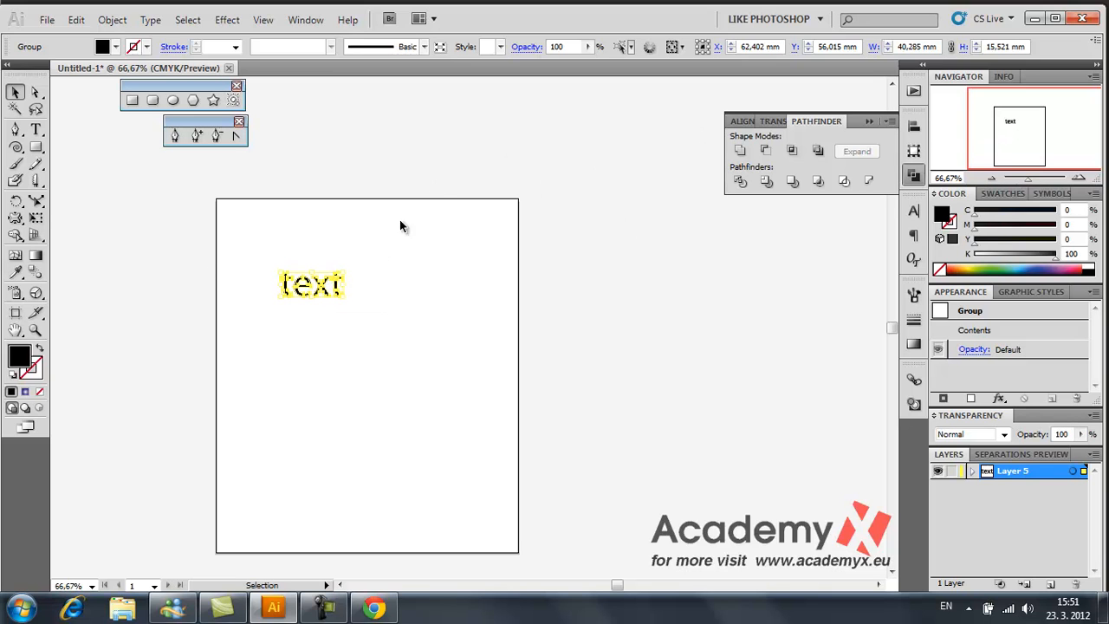
{"action": "right_click", "coordinate": [322, 286]}
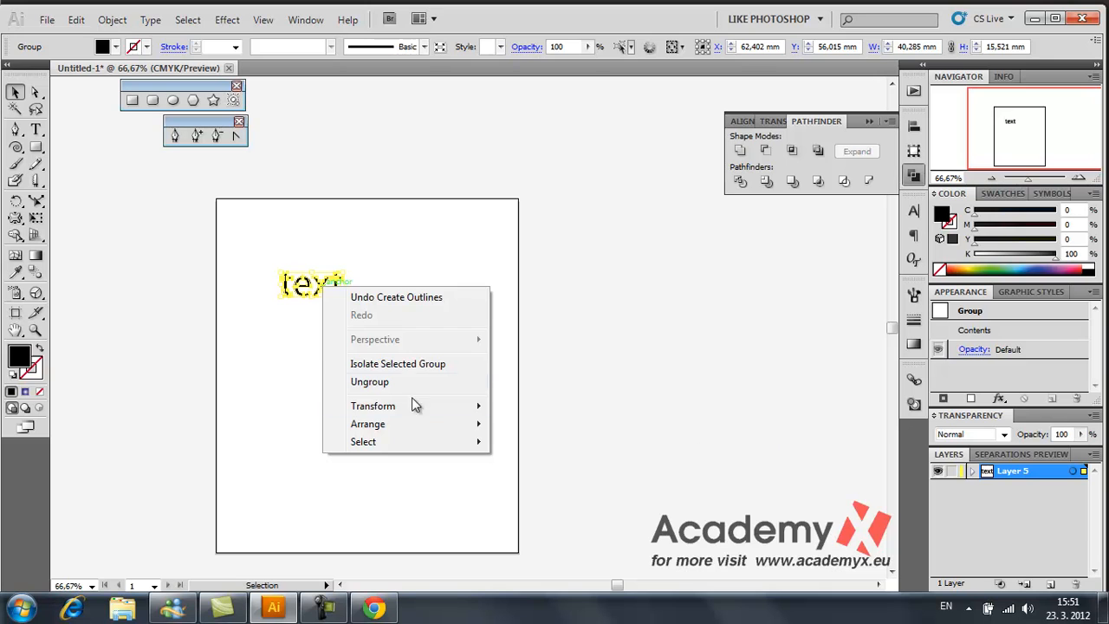
{"action": "left_click", "coordinate": [382, 382]}
{"action": "left_click", "coordinate": [267, 310]}
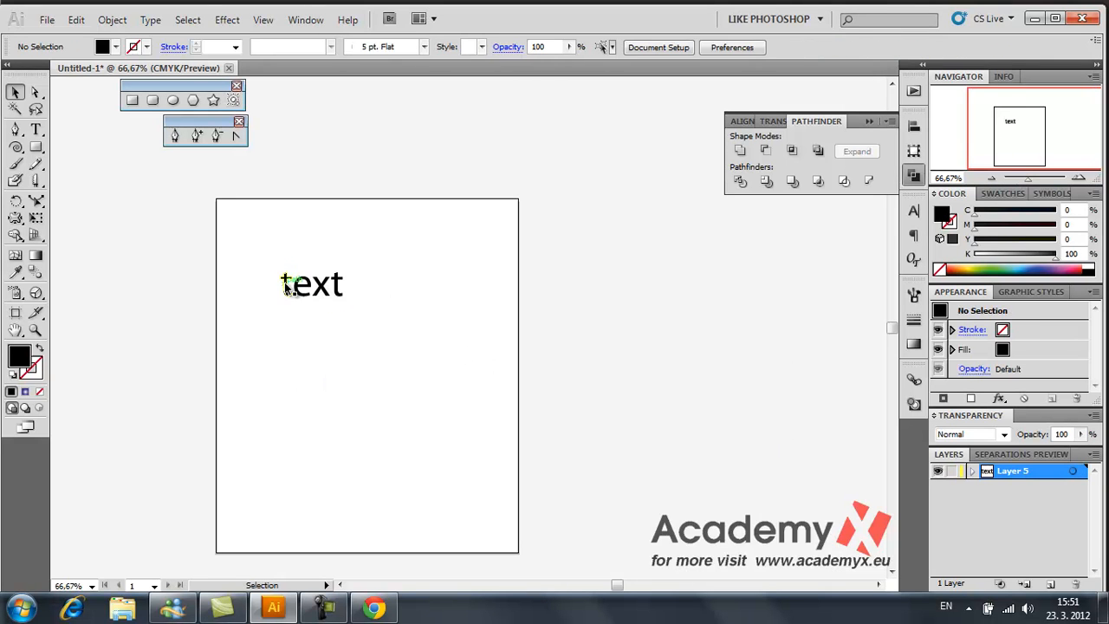
- Move the outlined first letter "t" to the artboard's left edge, and undo the move
{"action": "left_click", "coordinate": [286, 282]}
{"action": "left_click_drag", "start_coordinate": [286, 283], "coordinate": [218, 274]}
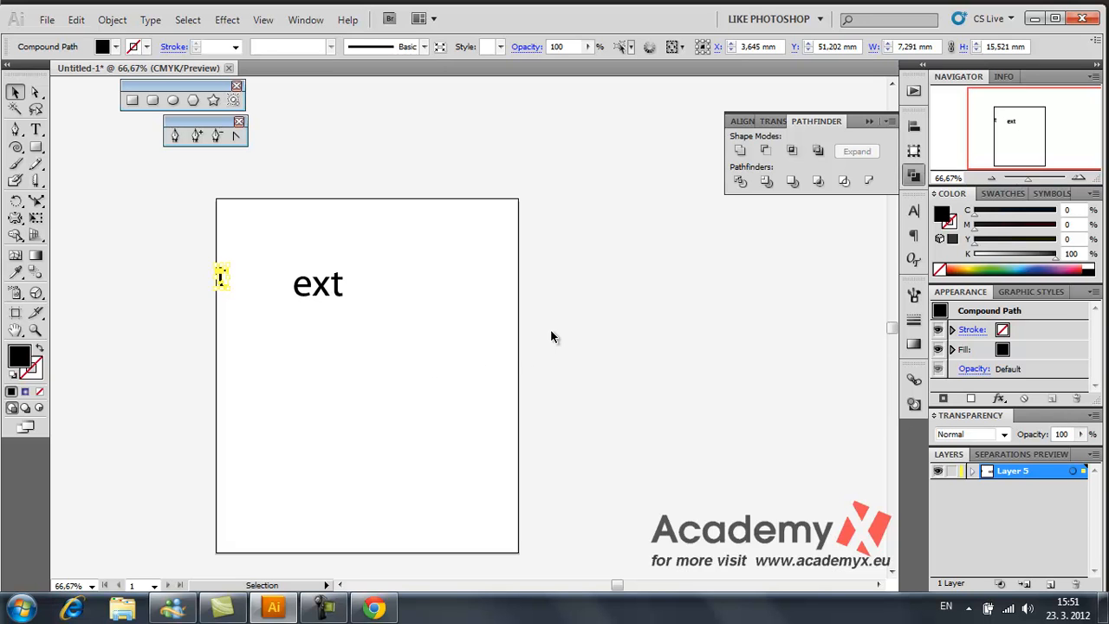
{"action": "key", "text": "ctrl+z"}
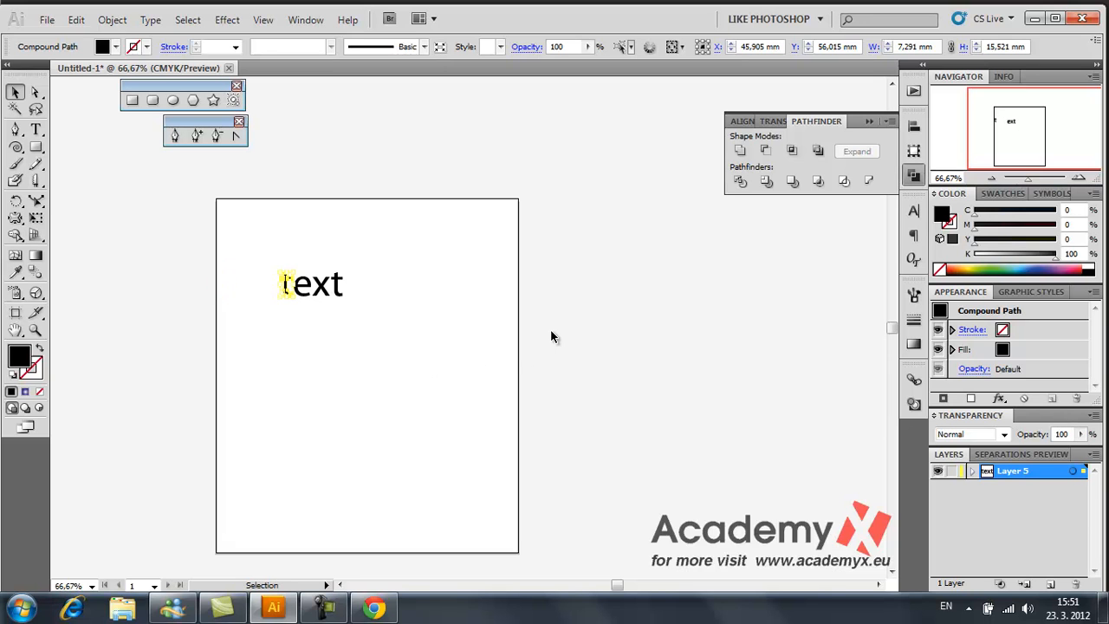
- Select all the outlined letters, unite them with Pathfinder, and move the resulting word about 36 mm to the right
{"action": "key", "text": "ctrl+a"}
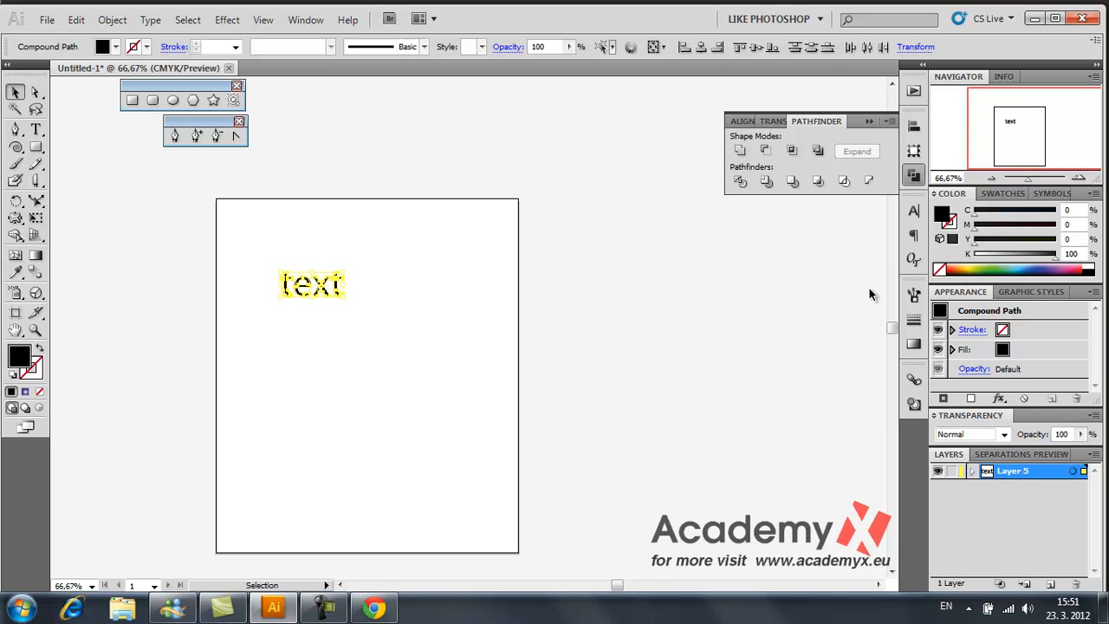
{"action": "left_click", "coordinate": [741, 151]}
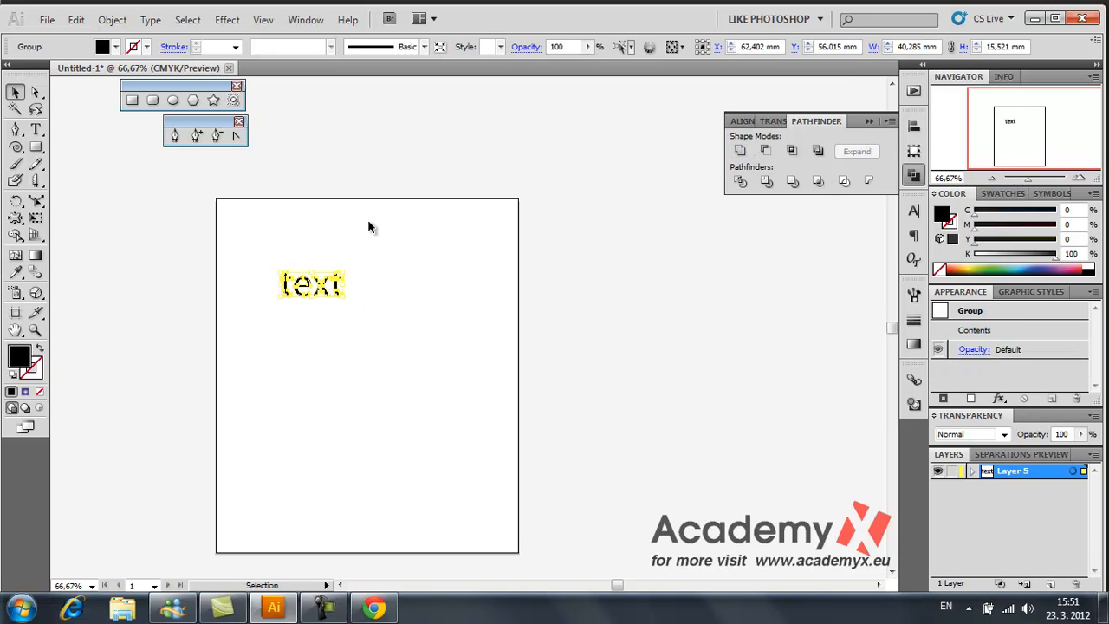
{"action": "left_click_drag", "start_coordinate": [334, 290], "coordinate": [389, 293]}
{"action": "left_click", "coordinate": [477, 445]}
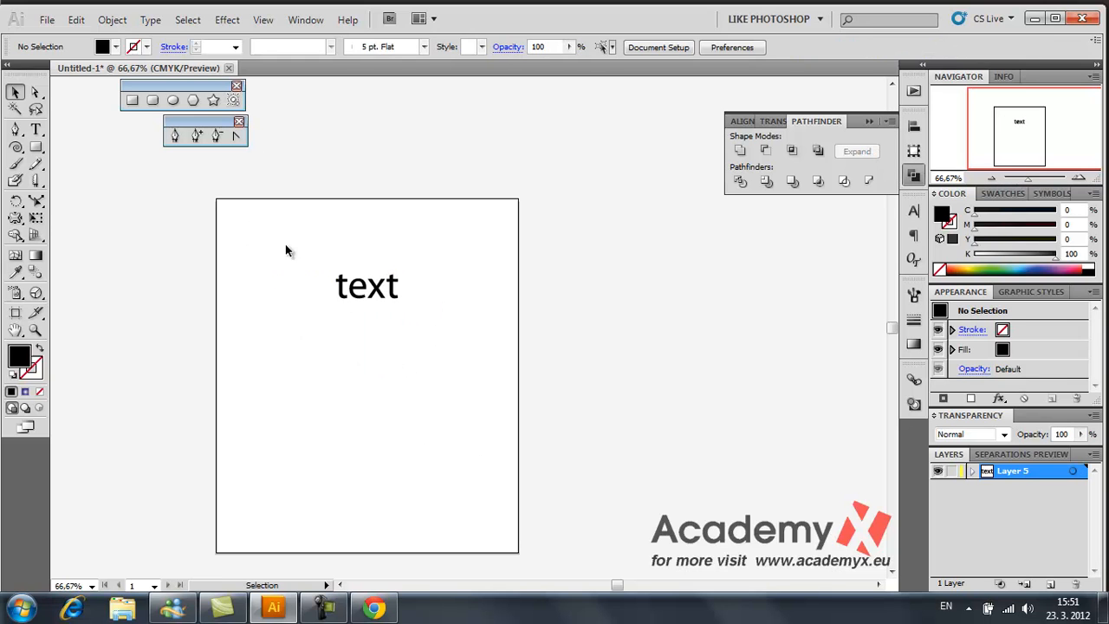
- Try a previewed Offset Path effect of 4 mm on the united black word, and cancel it
{"action": "left_click_drag", "start_coordinate": [285, 245], "coordinate": [545, 395]}
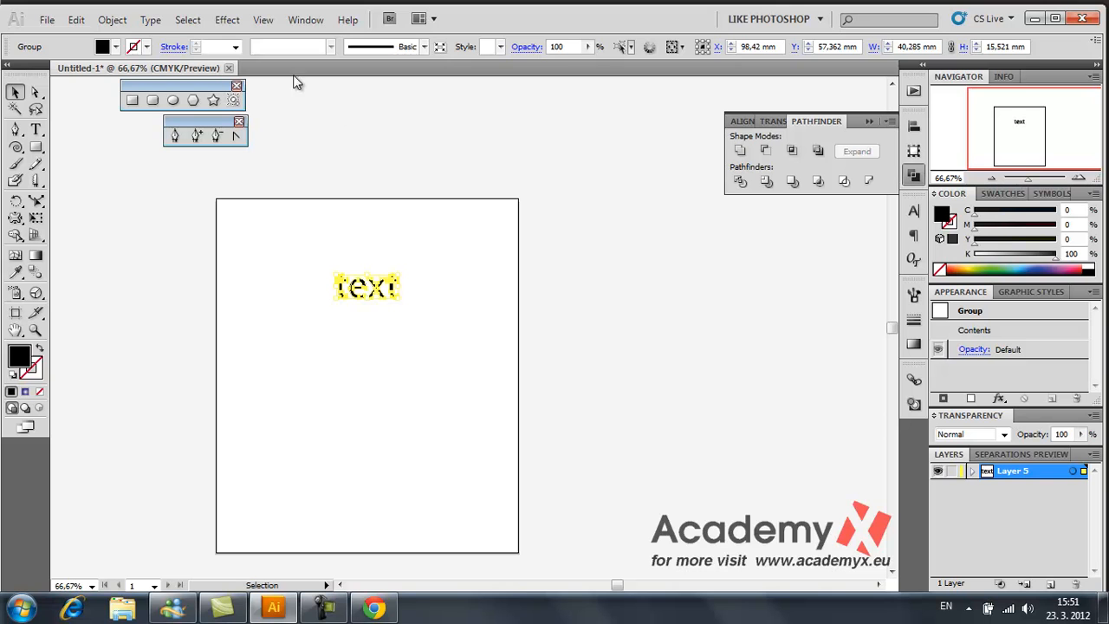
{"action": "left_click", "coordinate": [230, 20]}
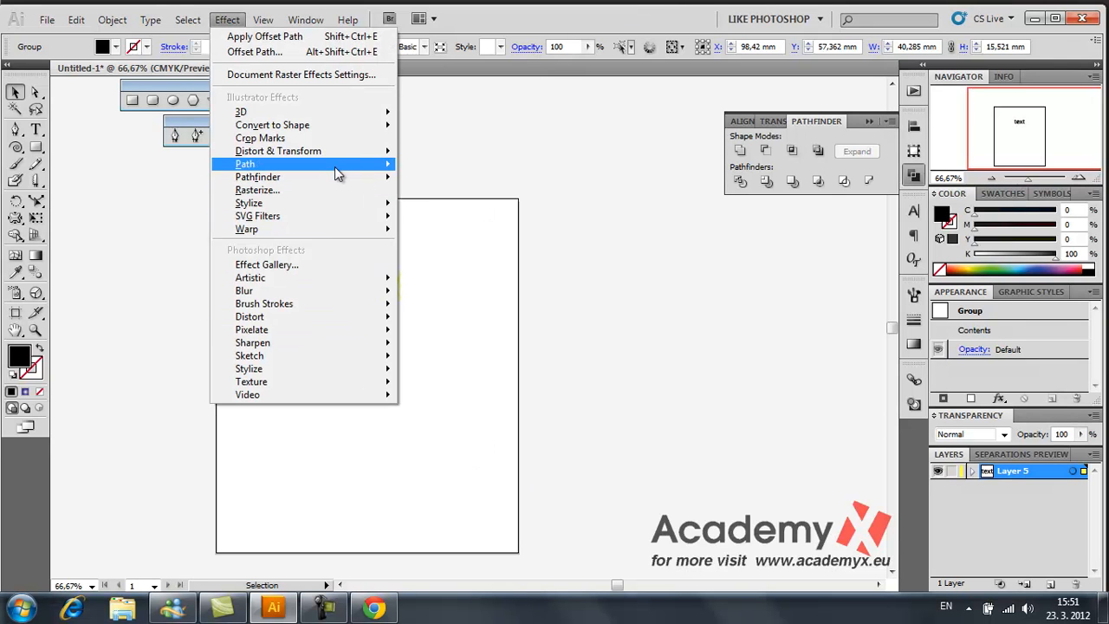
{"action": "mouse_move", "coordinate": [334, 168]}
{"action": "left_click", "coordinate": [464, 169]}
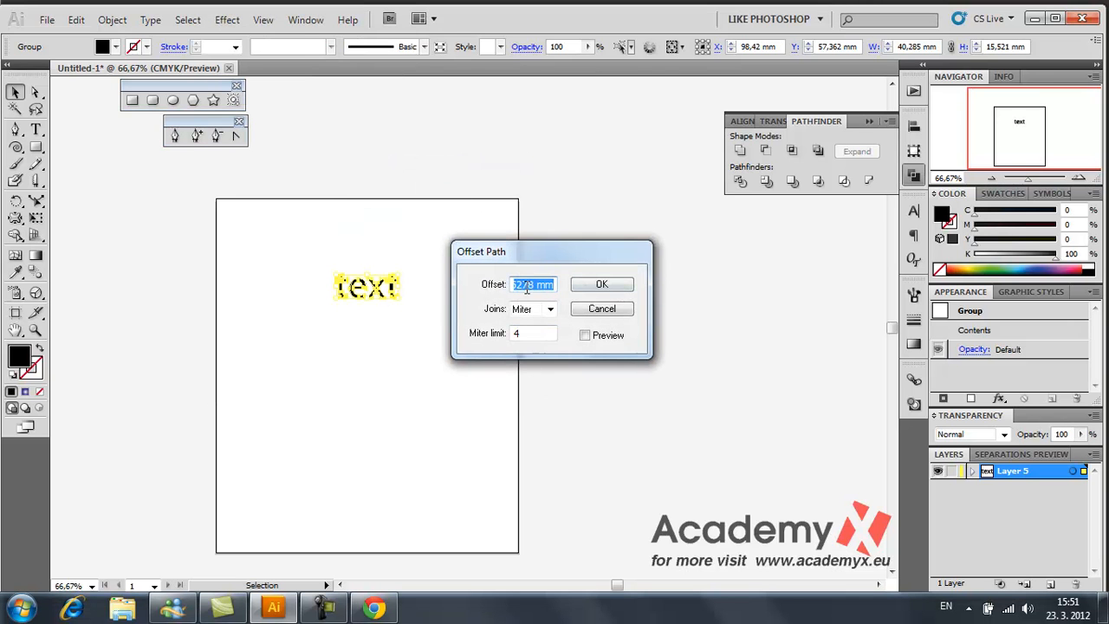
{"action": "left_click_drag", "start_coordinate": [535, 285], "coordinate": [498, 293]}
{"action": "type", "text": "4"}
{"action": "left_click", "coordinate": [585, 336]}
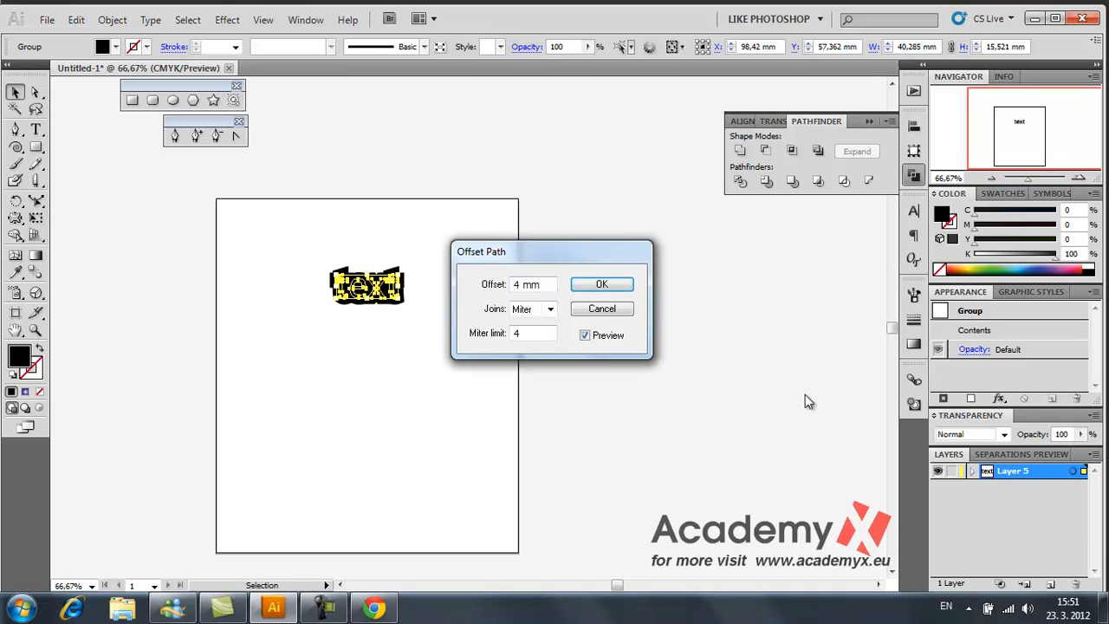
{"action": "left_click_drag", "start_coordinate": [560, 246], "coordinate": [622, 215]}
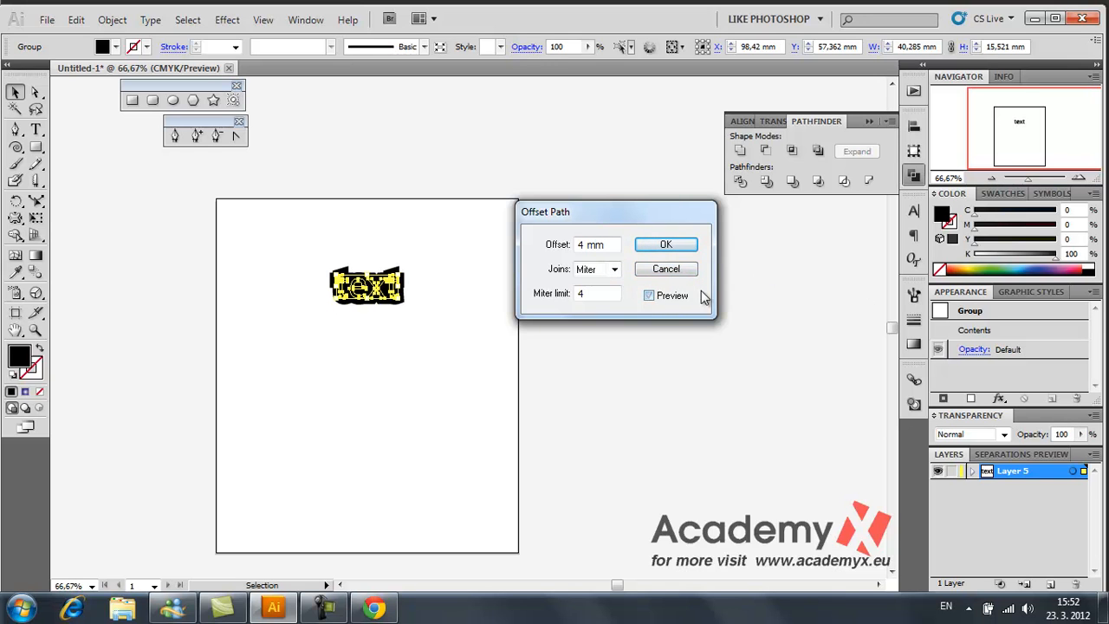
{"action": "left_click", "coordinate": [666, 271]}
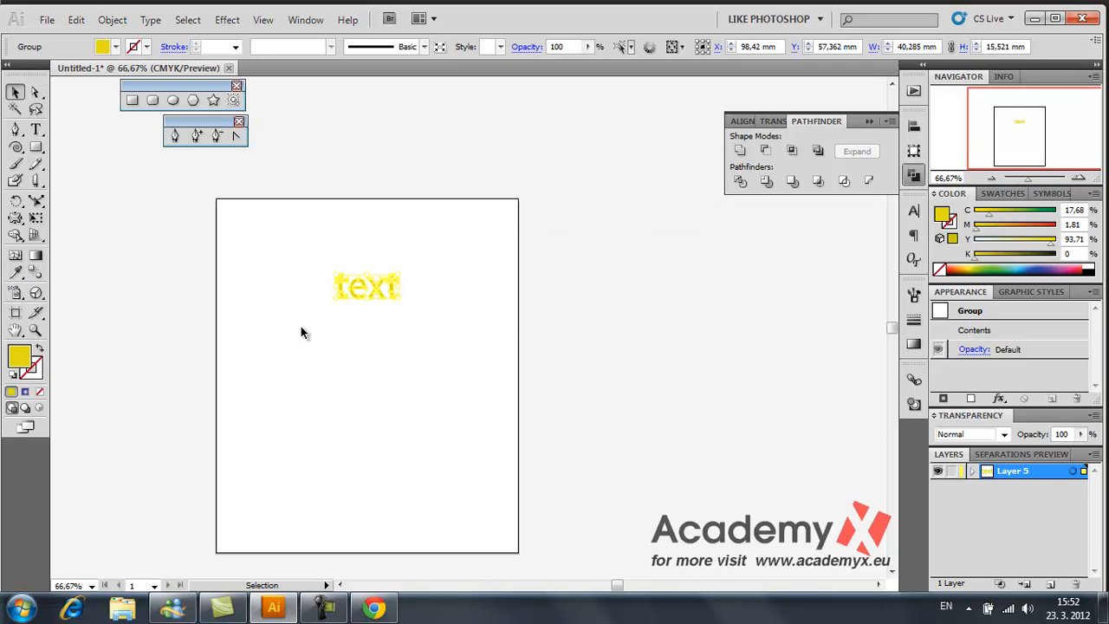
- Apply the Offset Path effect to the yellow word with an offset of 4 mm, using the preview
{"action": "left_click", "coordinate": [227, 20]}
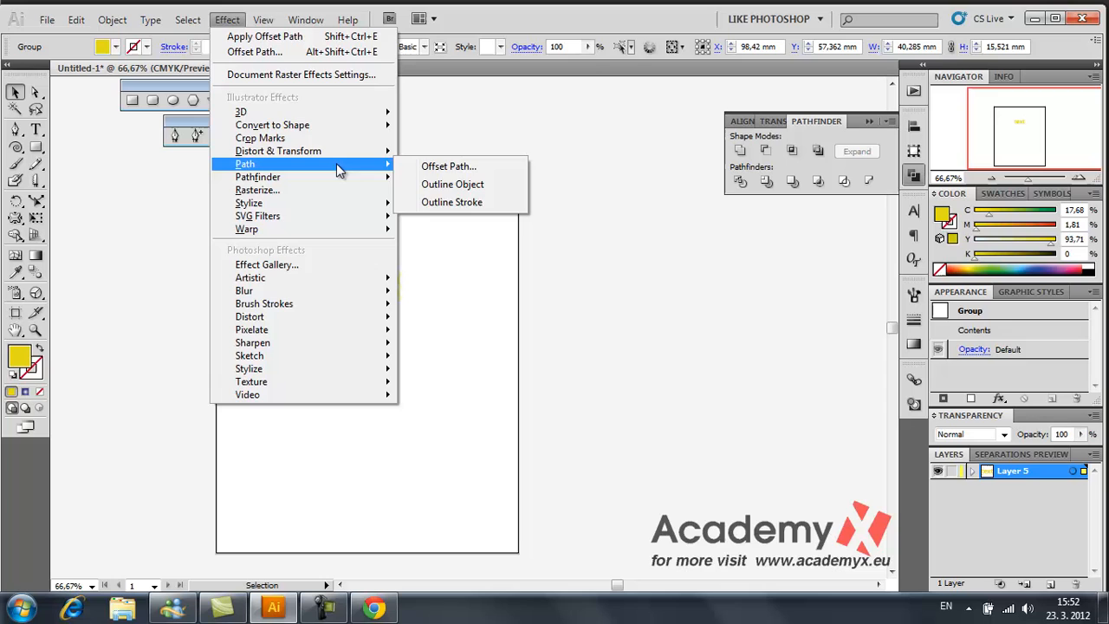
{"action": "left_click", "coordinate": [438, 170]}
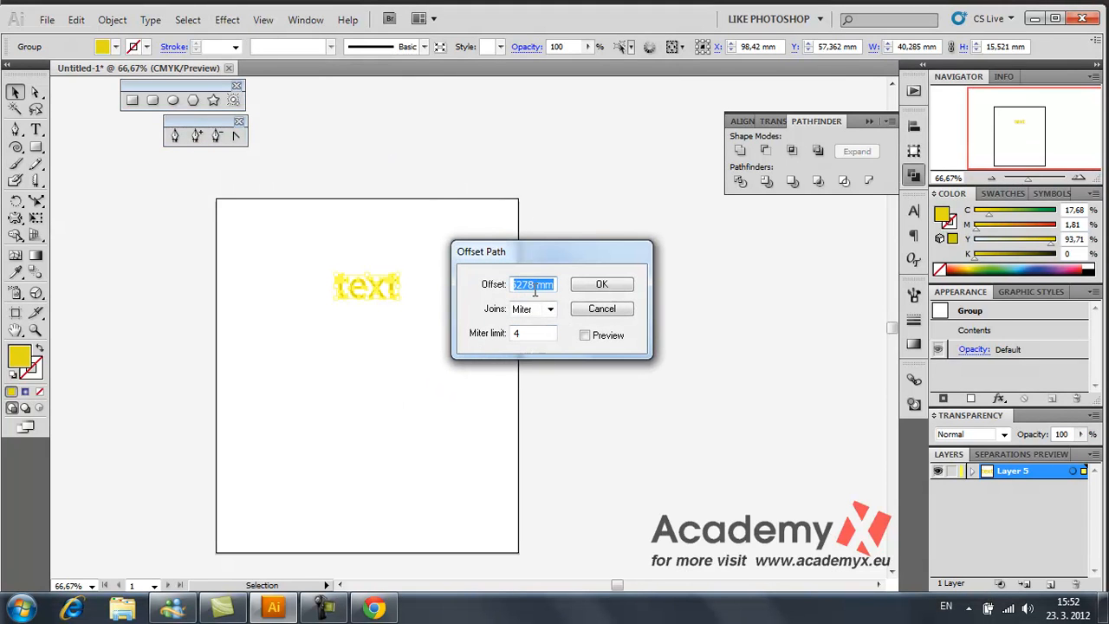
{"action": "type", "text": "4 mm"}
{"action": "left_click", "coordinate": [585, 335]}
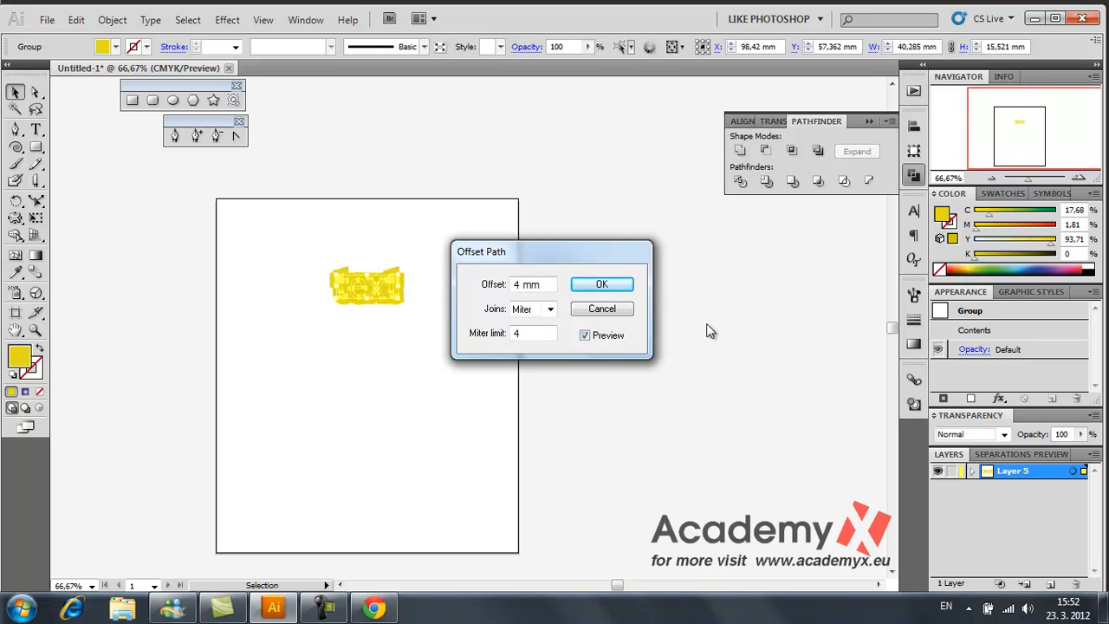
{"action": "left_click", "coordinate": [604, 286]}
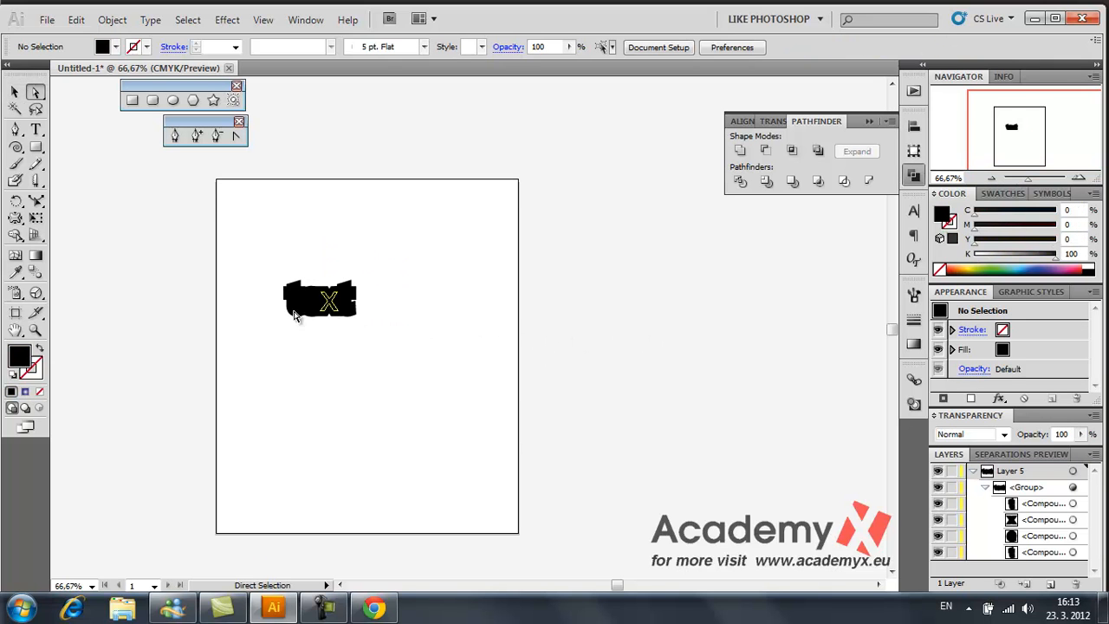
- Move the word with the Offset Path effect around the artboard to inspect its original outlines inside the offset shape
{"action": "left_click_drag", "start_coordinate": [265, 268], "coordinate": [399, 339]}
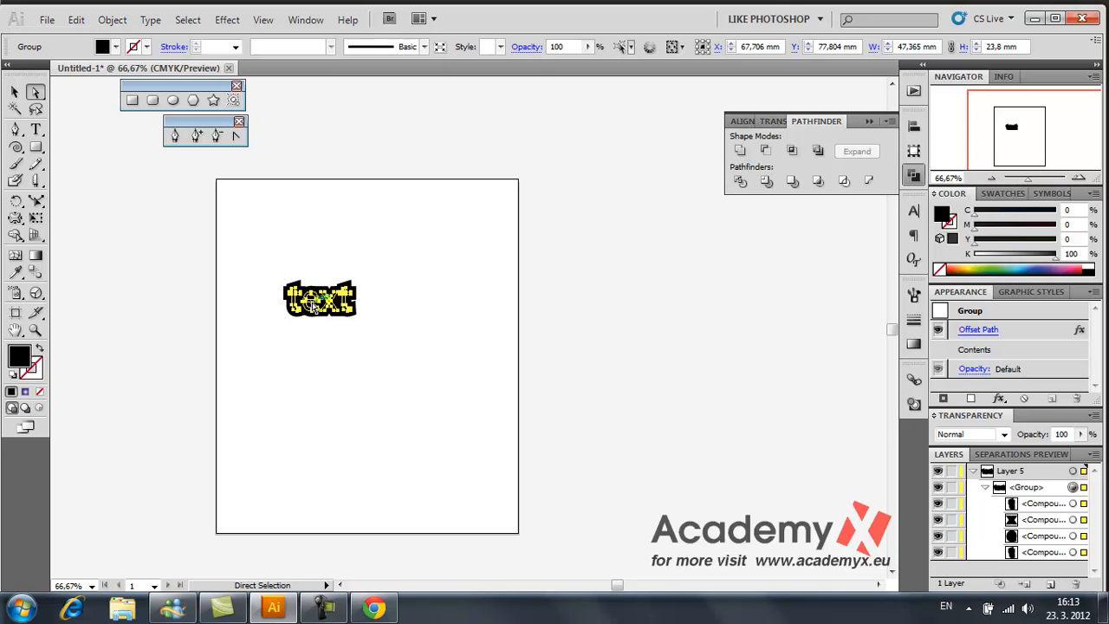
{"action": "left_click_drag", "start_coordinate": [313, 300], "coordinate": [406, 292]}
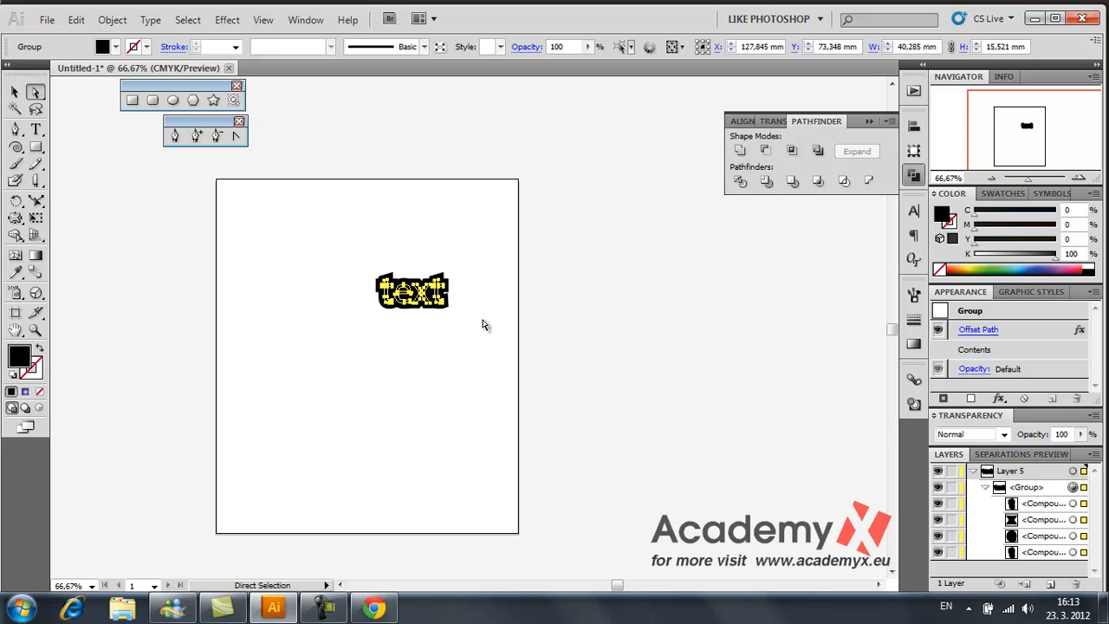
{"action": "left_click_drag", "start_coordinate": [415, 289], "coordinate": [304, 319]}
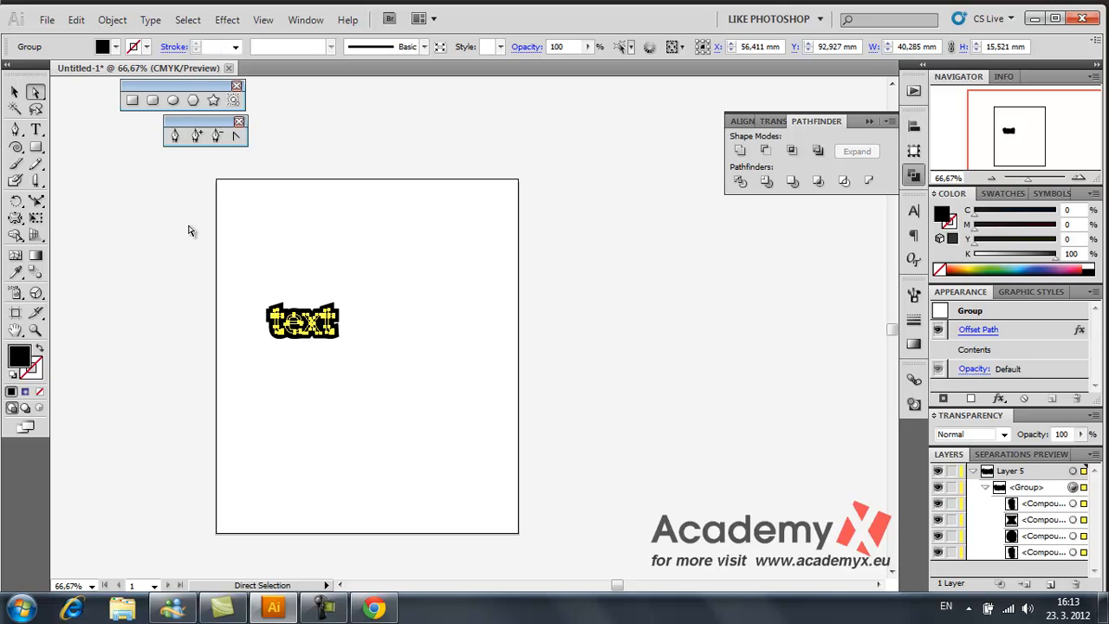
{"action": "left_click_drag", "start_coordinate": [239, 267], "coordinate": [395, 366]}
{"action": "left_click_drag", "start_coordinate": [294, 322], "coordinate": [380, 281]}
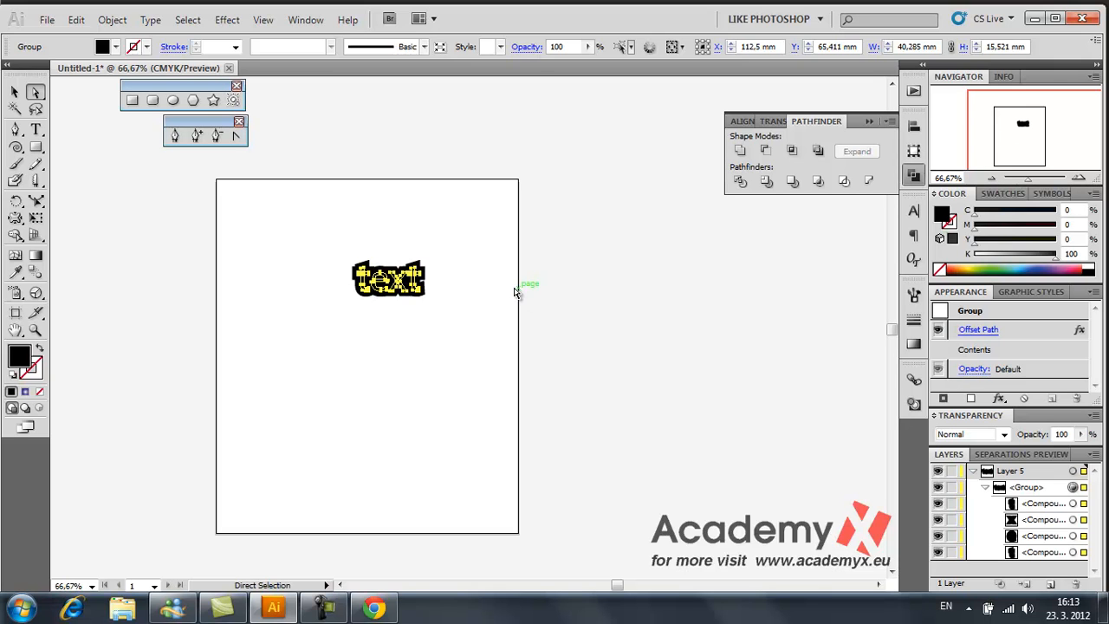
{"action": "left_click_drag", "start_coordinate": [388, 292], "coordinate": [345, 362]}
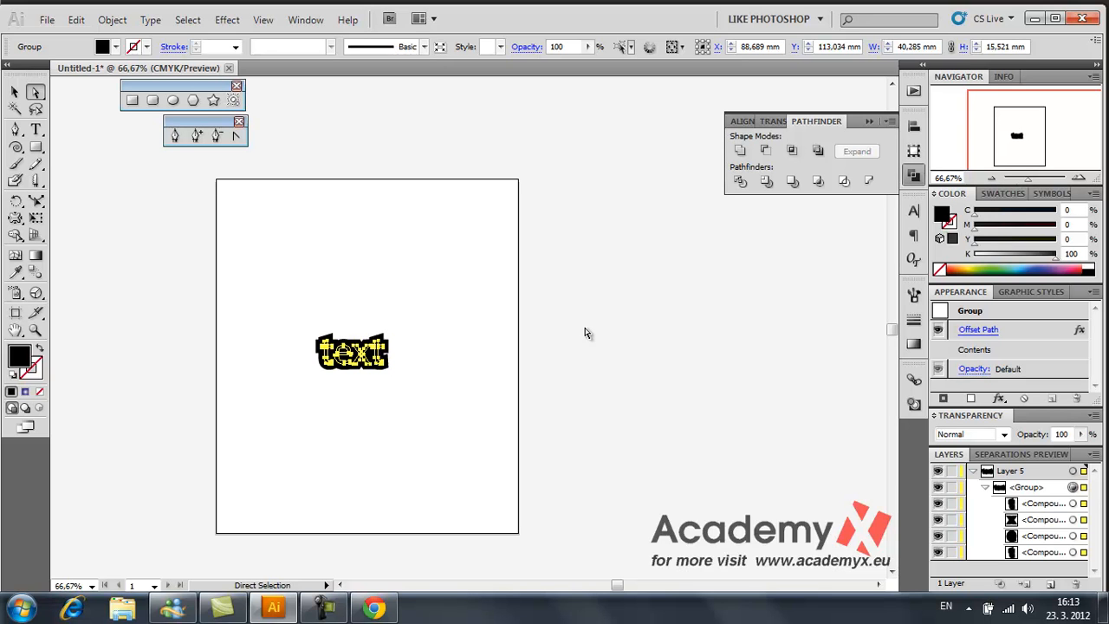
- Delete the offset word, place a new point type "text" in the artboard's upper part, and select it as an object
{"action": "key", "text": "Delete"}
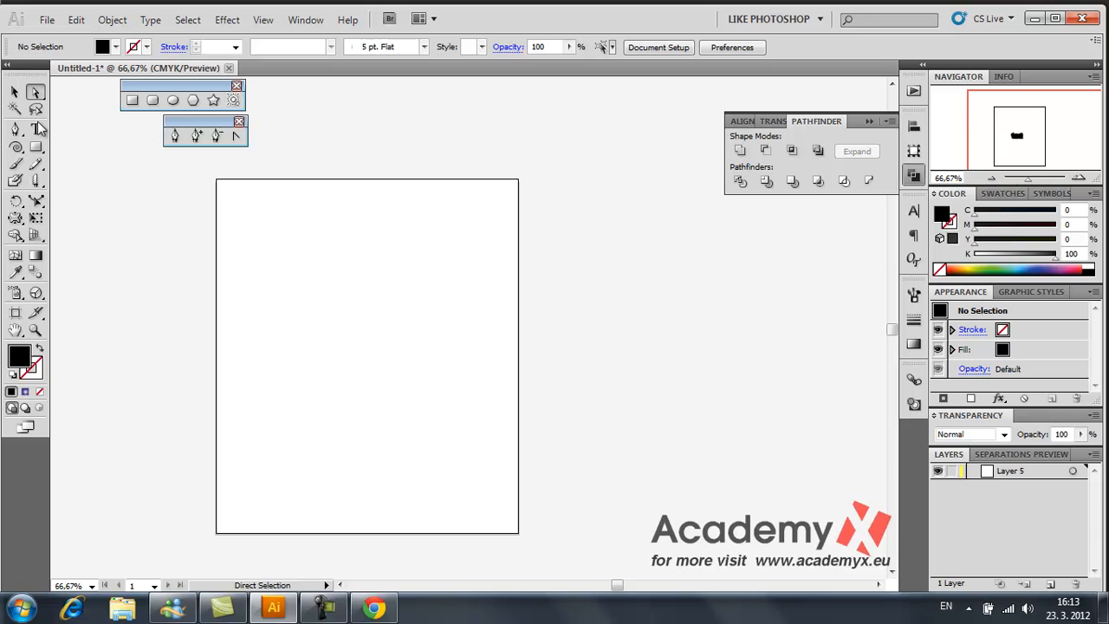
{"action": "left_click", "coordinate": [34, 132]}
{"action": "left_click", "coordinate": [289, 278]}
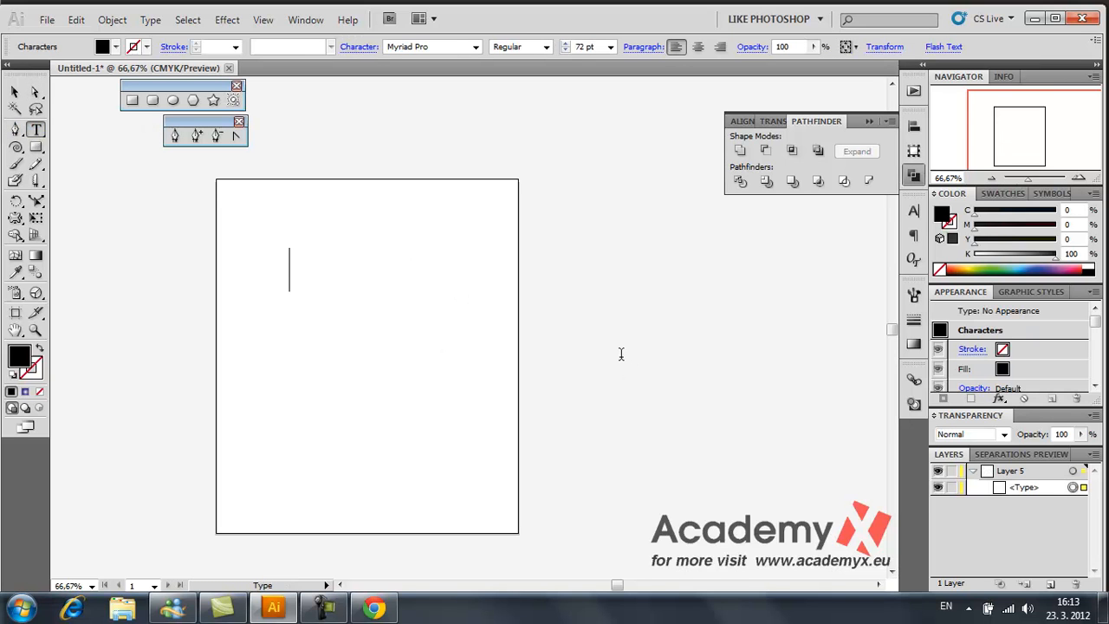
{"action": "type", "text": "text"}
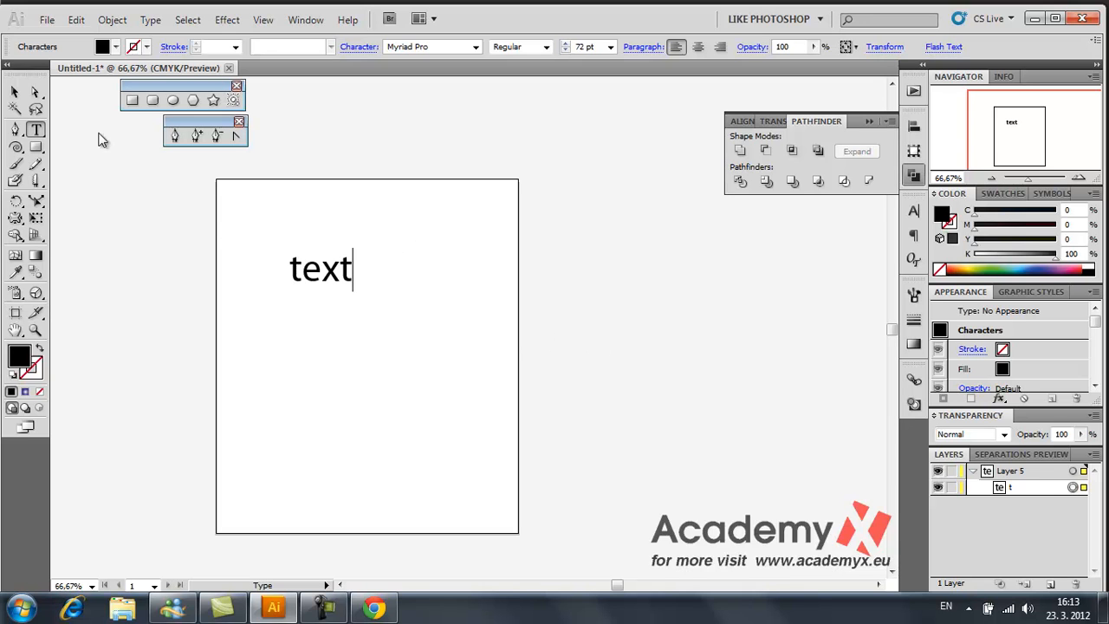
{"action": "left_click", "coordinate": [13, 92]}
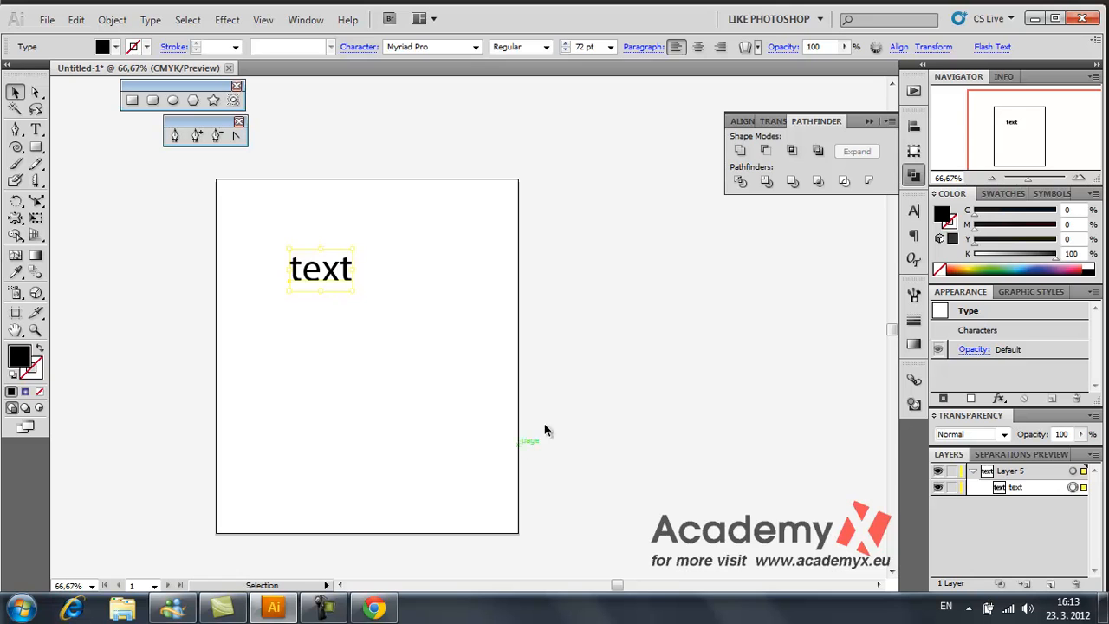
- Convert the new word to outlines and offset its actual paths with the default offset, Miter joins and a miter limit of 4
{"action": "left_click", "coordinate": [274, 294]}
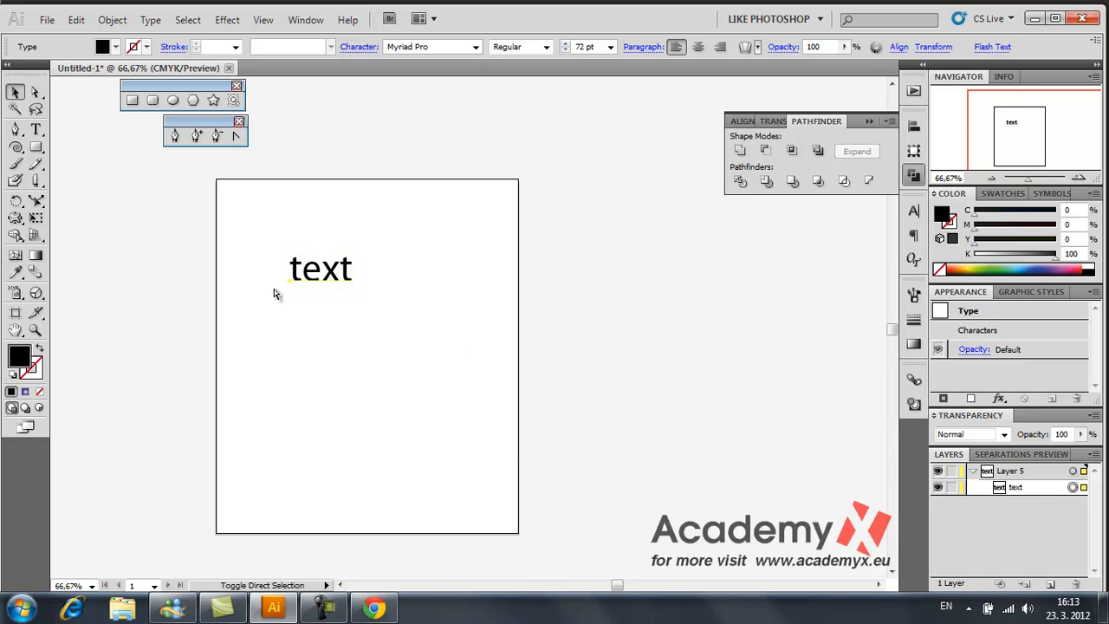
{"action": "key", "text": "ctrl+shift+o"}
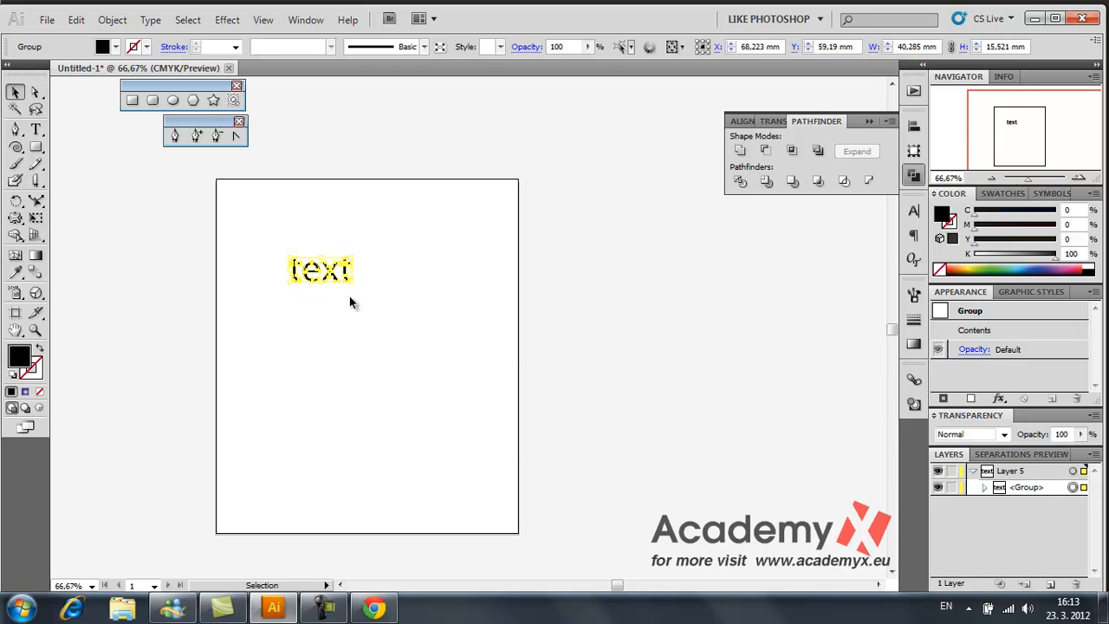
{"action": "left_click", "coordinate": [112, 20]}
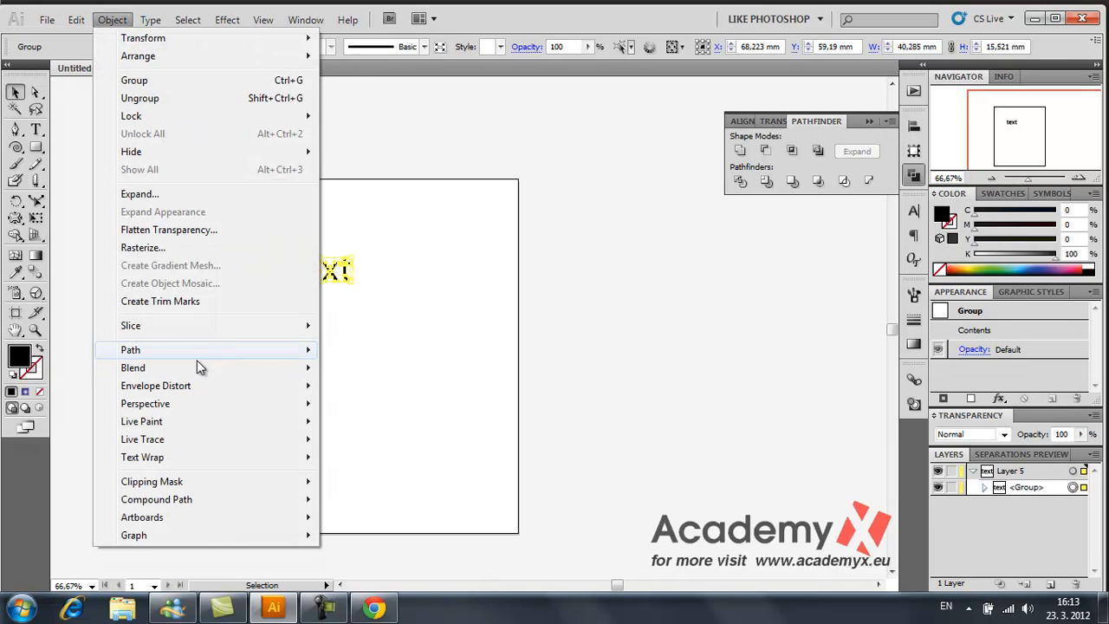
{"action": "mouse_move", "coordinate": [221, 351]}
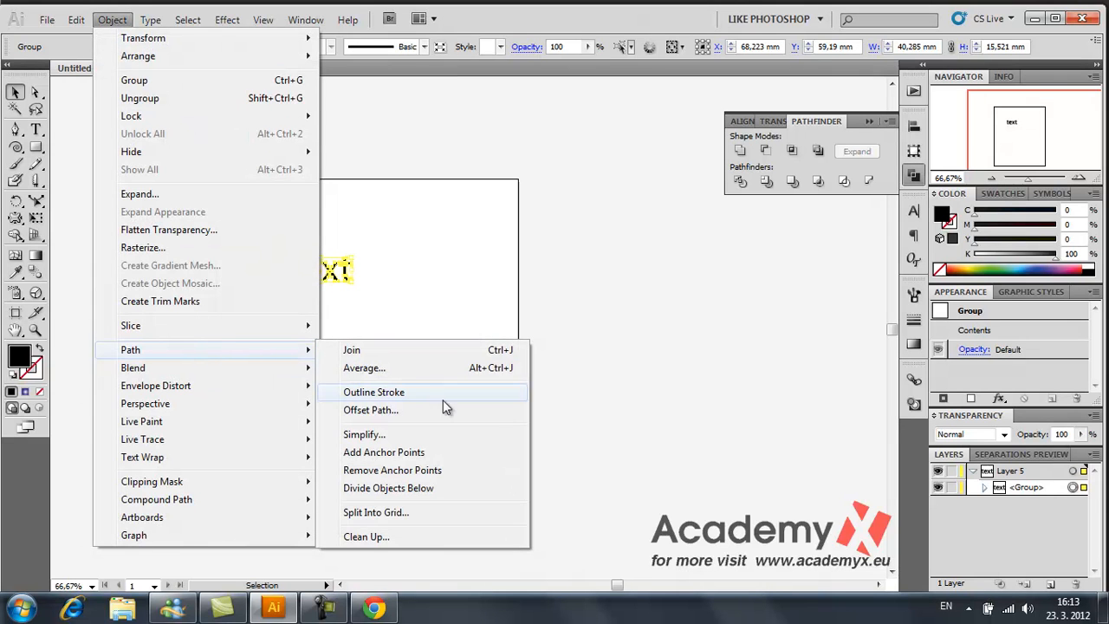
{"action": "left_click", "coordinate": [409, 412]}
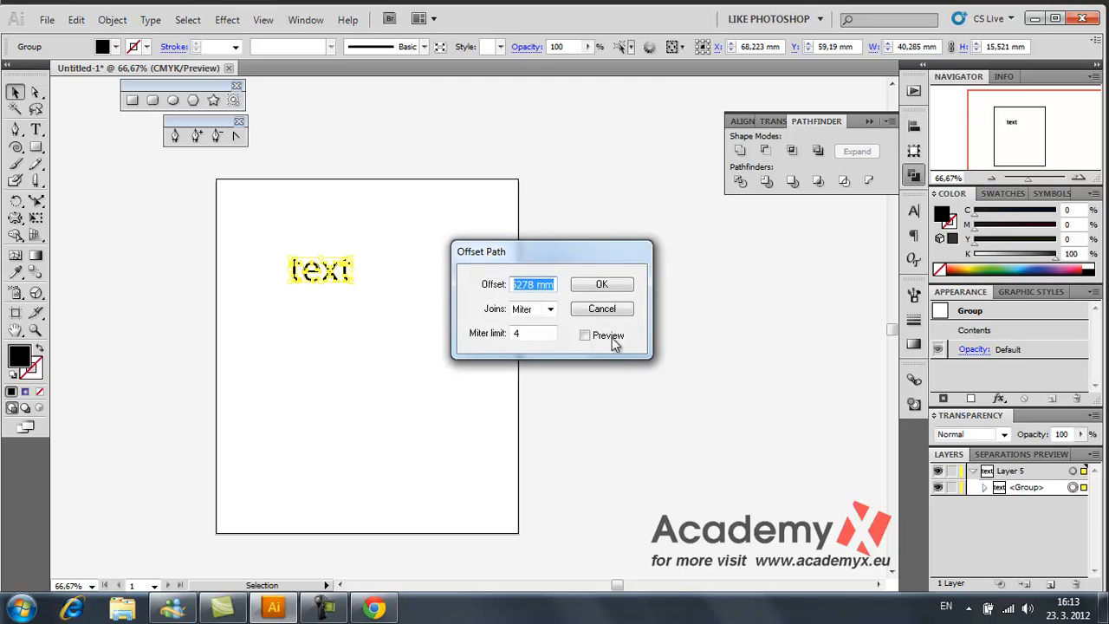
{"action": "left_click", "coordinate": [602, 285]}
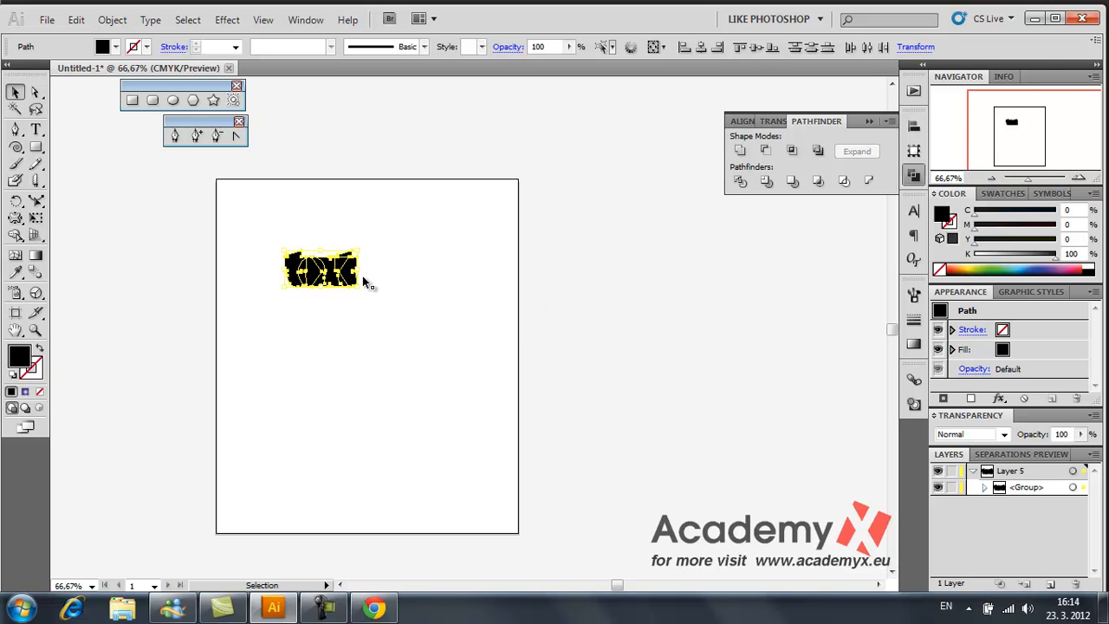
- Nudge the offset paths straight down until they sit below the original letters
{"action": "key", "text": "Down"}
{"action": "key", "text": "Down"}
{"action": "key", "text": "Down"}
{"action": "key", "text": "Down"}
{"action": "key", "text": "Down"}
{"action": "key", "text": "Down"}
{"action": "key", "text": "Down"}
{"action": "key", "text": "Down"}
{"action": "key", "text": "Down"}
{"action": "key", "text": "Down"}
{"action": "key", "text": "Down"}
{"action": "key", "text": "Down"}
{"action": "key", "text": "Down"}
{"action": "key", "text": "Down"}
{"action": "key", "text": "Down"}
{"action": "key", "text": "Down"}
{"action": "key", "text": "Down"}
{"action": "key", "text": "Down"}
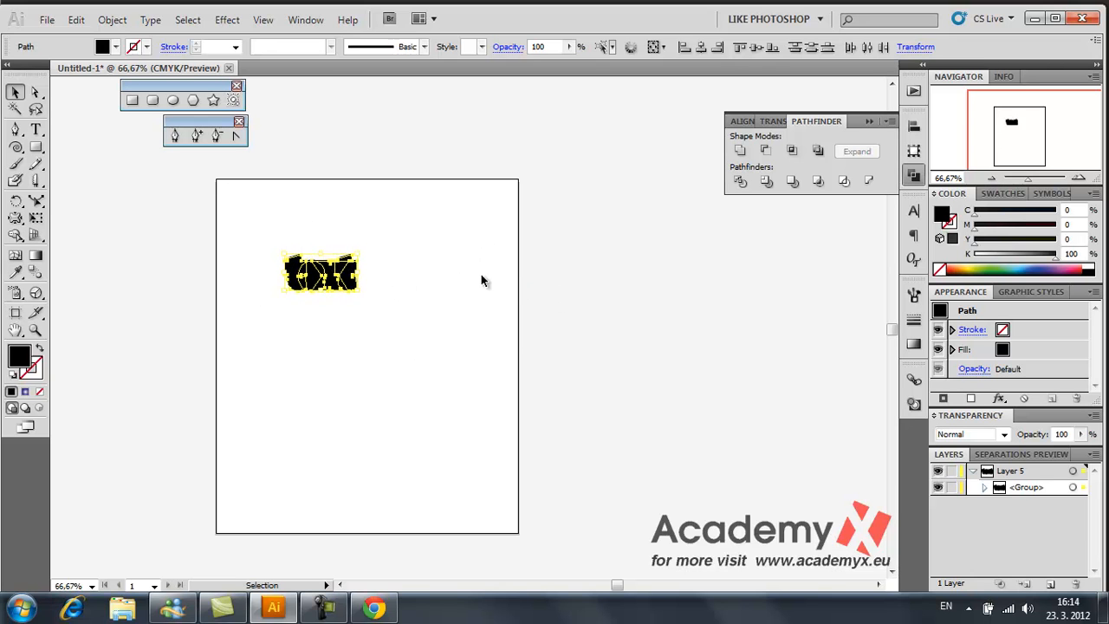
{"action": "key", "text": "Down"}
{"action": "key", "text": "Down"}
{"action": "key", "text": "Down"}
{"action": "key", "text": "Down"}
{"action": "key", "text": "Down"}
{"action": "key", "text": "Down"}
{"action": "key", "text": "Down"}
{"action": "key", "text": "Down"}
{"action": "key", "text": "Down"}
{"action": "key", "text": "Down"}
{"action": "key", "text": "Down"}
{"action": "key", "text": "Down"}
{"action": "key", "text": "Down"}
{"action": "key", "text": "Down"}
{"action": "key", "text": "Down"}
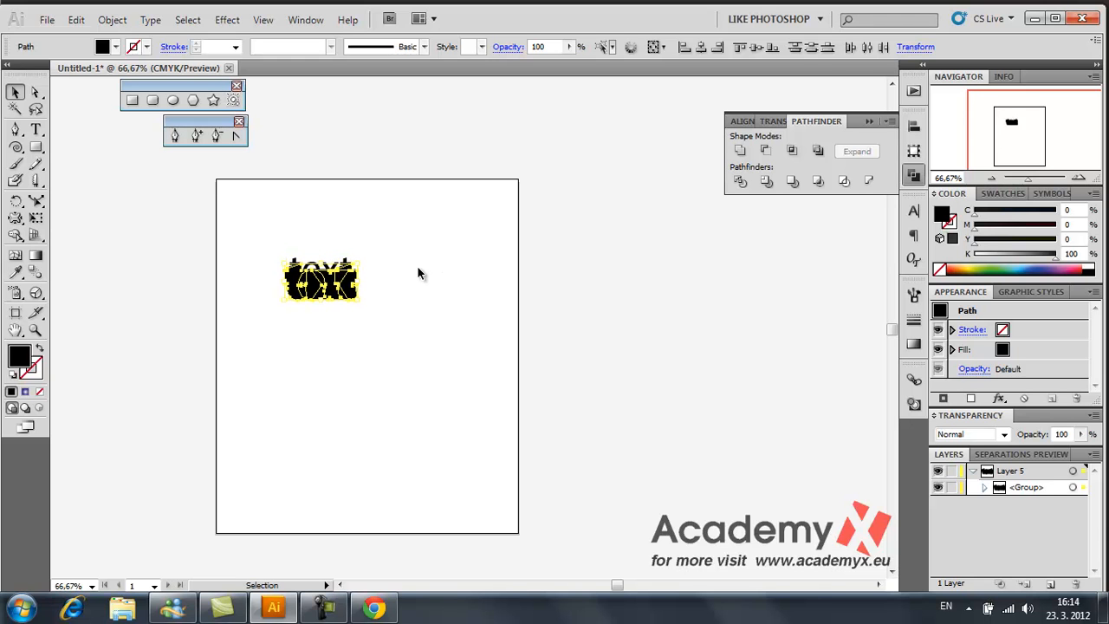
{"action": "key", "text": "Down"}
{"action": "key", "text": "Down"}
{"action": "key", "text": "Down"}
{"action": "key", "text": "Down"}
{"action": "key", "text": "Down"}
{"action": "key", "text": "Down"}
{"action": "key", "text": "Down"}
{"action": "key", "text": "Down"}
{"action": "key", "text": "Down"}
{"action": "key", "text": "Down"}
{"action": "key", "text": "Down"}
{"action": "key", "text": "Down"}
{"action": "key", "text": "Down"}
{"action": "key", "text": "Down"}
{"action": "key", "text": "Down"}
{"action": "key", "text": "Down"}
{"action": "key", "text": "Down"}
{"action": "key", "text": "Down"}
{"action": "key", "text": "Down"}
{"action": "key", "text": "Down"}
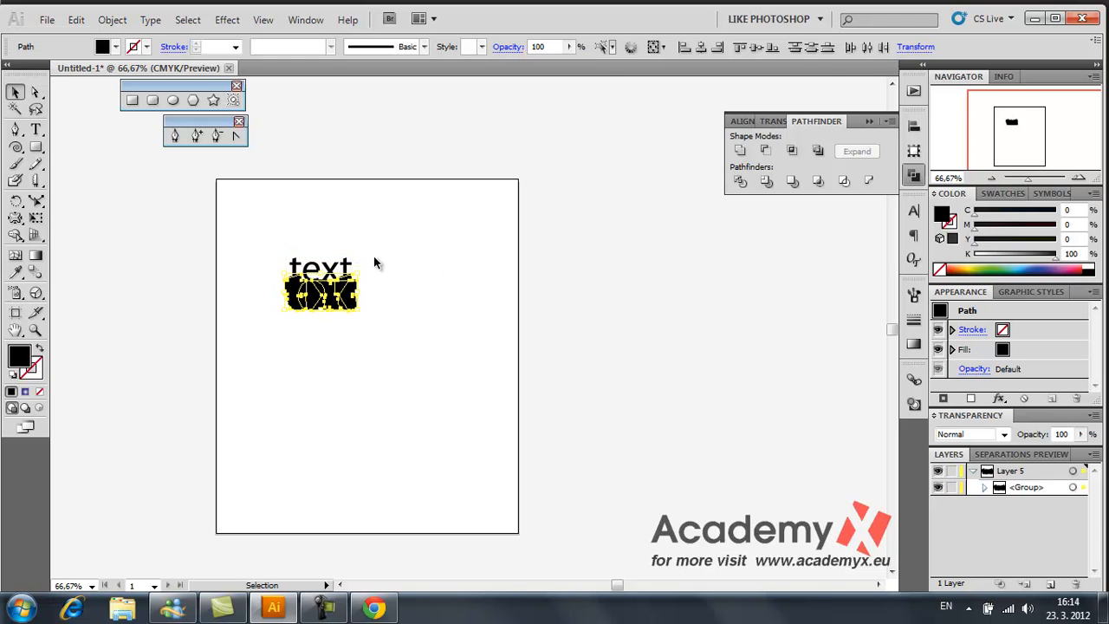
- Try filling the whole group of letters and offset shapes with dark yellow (RGB 186, 182, 30), and undo it
{"action": "left_click", "coordinate": [317, 273]}
{"action": "double_click", "coordinate": [19, 359]}
{"action": "left_click", "coordinate": [520, 261]}
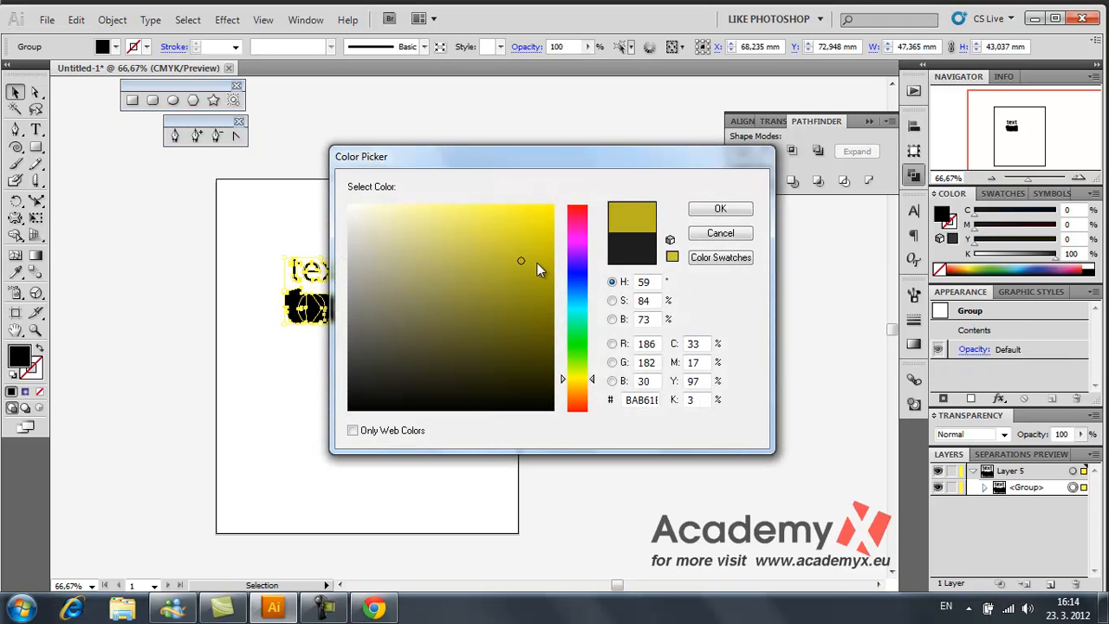
{"action": "left_click", "coordinate": [720, 210]}
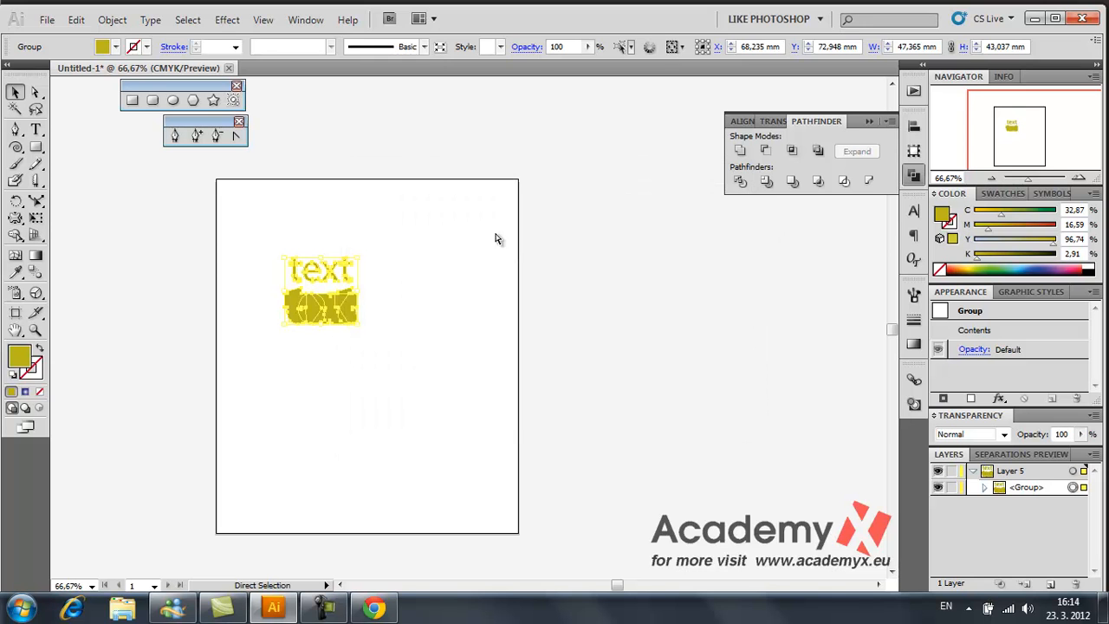
{"action": "key", "text": "ctrl+z"}
- Ungroup the letters from their offset shapes and select only the original letters above
{"action": "right_click", "coordinate": [332, 312]}
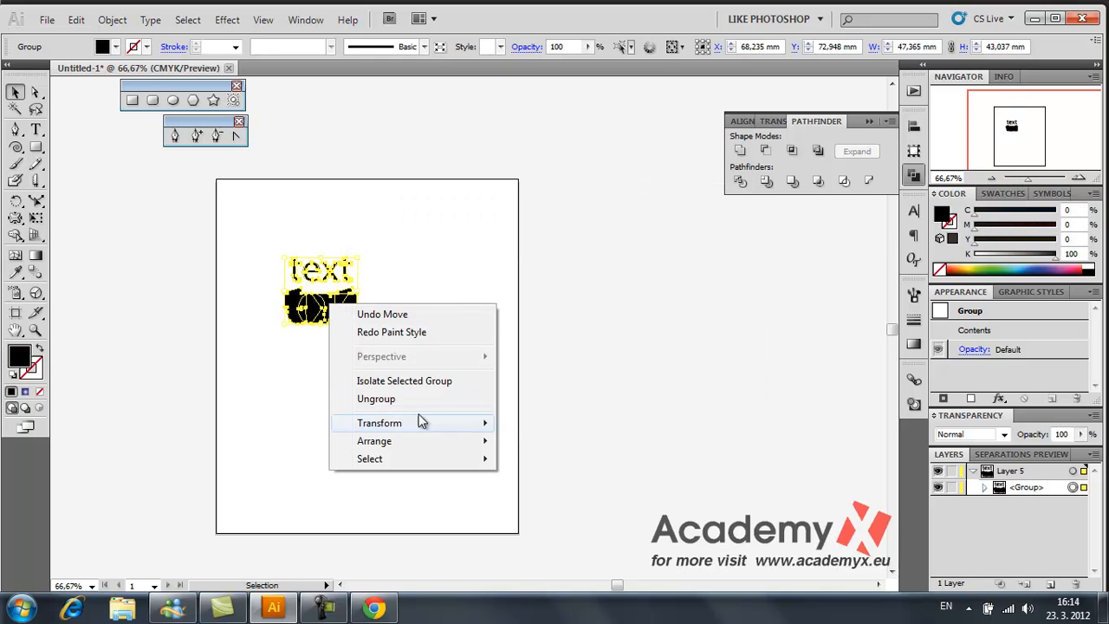
{"action": "left_click", "coordinate": [406, 401]}
{"action": "left_click_drag", "start_coordinate": [272, 241], "coordinate": [373, 279]}
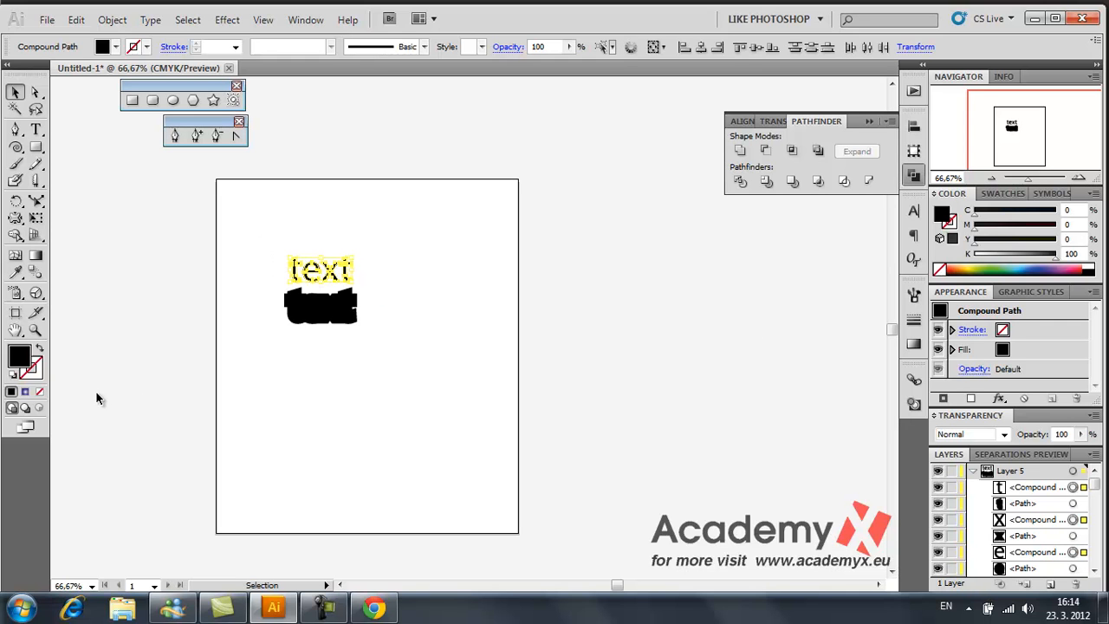
- Fill the selected original letters with dark yellow (C 36.08, M 10.2, Y 100, K 0.78)
{"action": "left_click", "coordinate": [978, 264]}
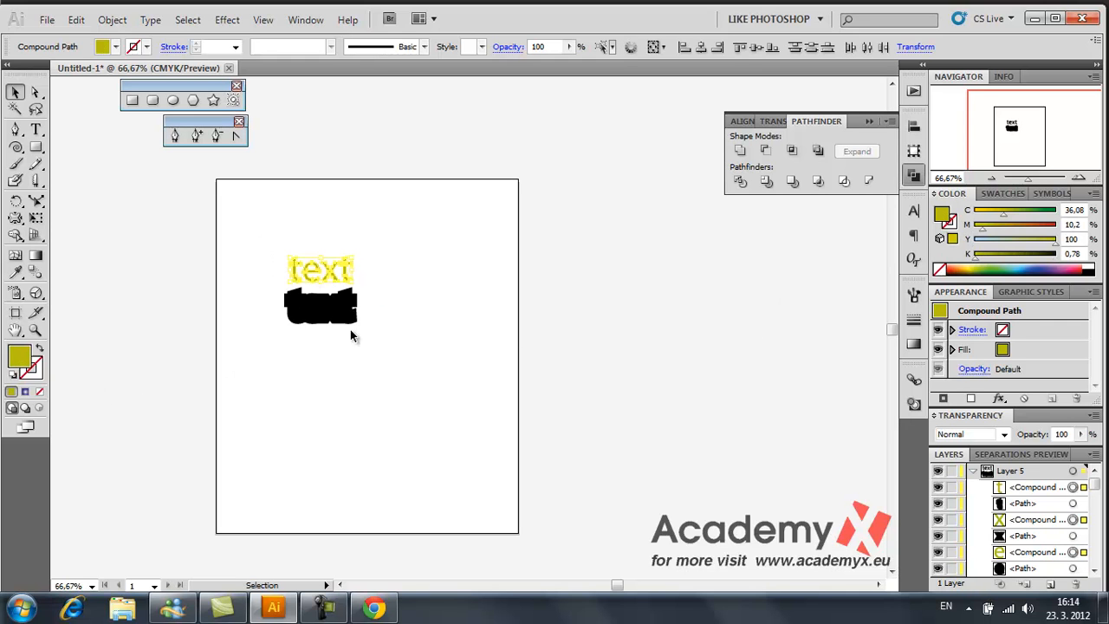
{"action": "left_click", "coordinate": [284, 234]}
- Move all the dark yellow letters together straight down so they sit centred on the black offset shapes
{"action": "left_click_drag", "start_coordinate": [330, 269], "coordinate": [320, 308]}
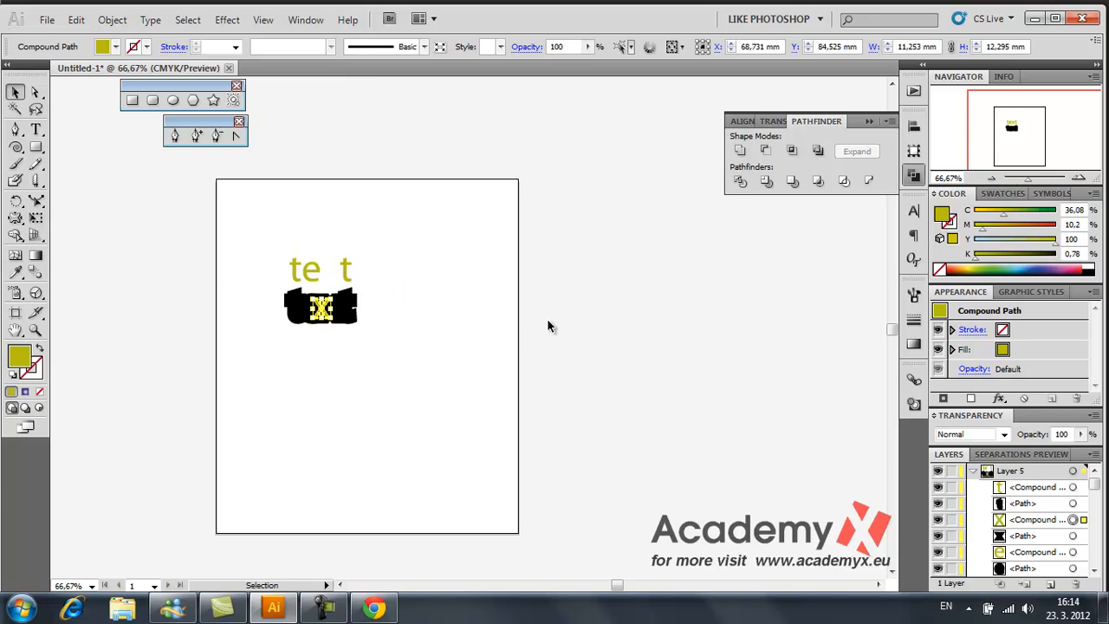
{"action": "key", "text": "ctrl+z"}
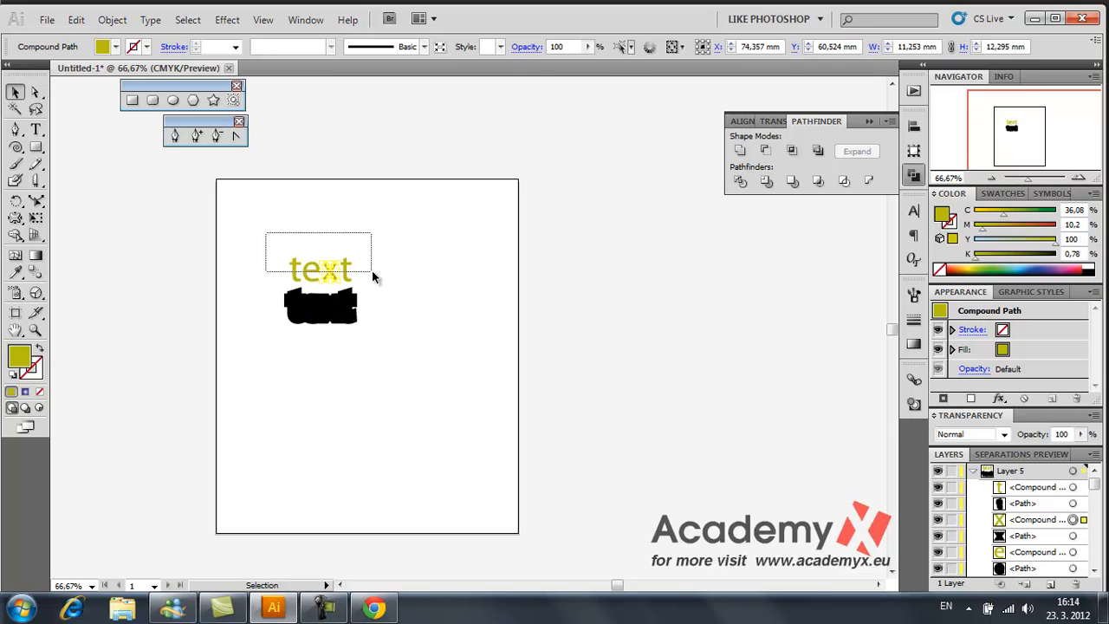
{"action": "left_click_drag", "start_coordinate": [371, 275], "coordinate": [399, 283]}
{"action": "left_click_drag", "start_coordinate": [322, 279], "coordinate": [322, 313]}
{"action": "left_click", "coordinate": [489, 331]}
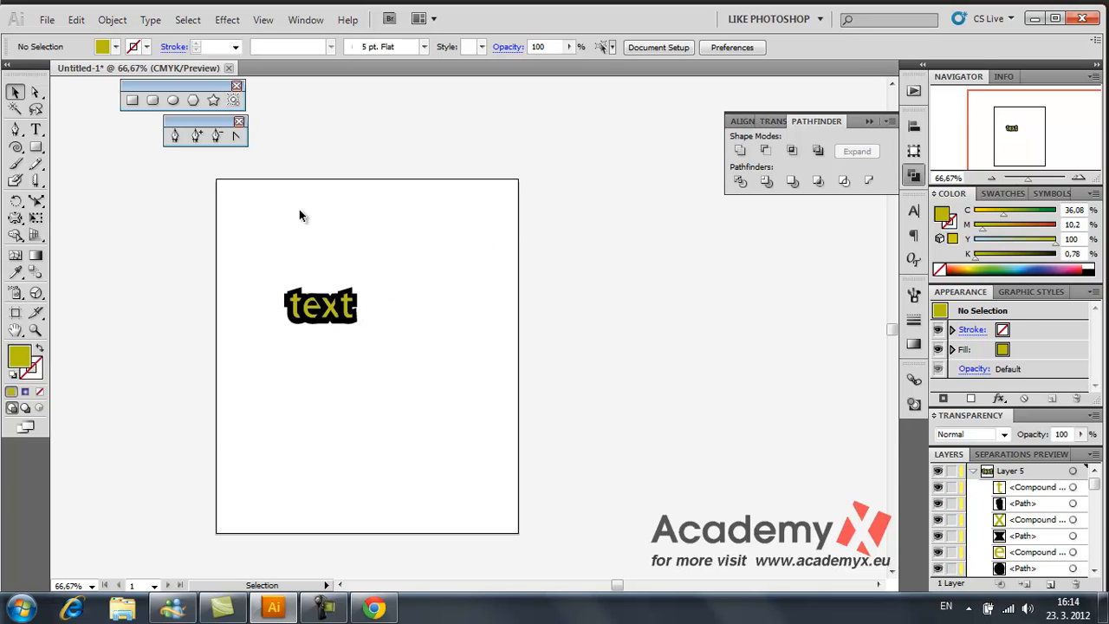
{"action": "key", "text": "ctrl+a"}
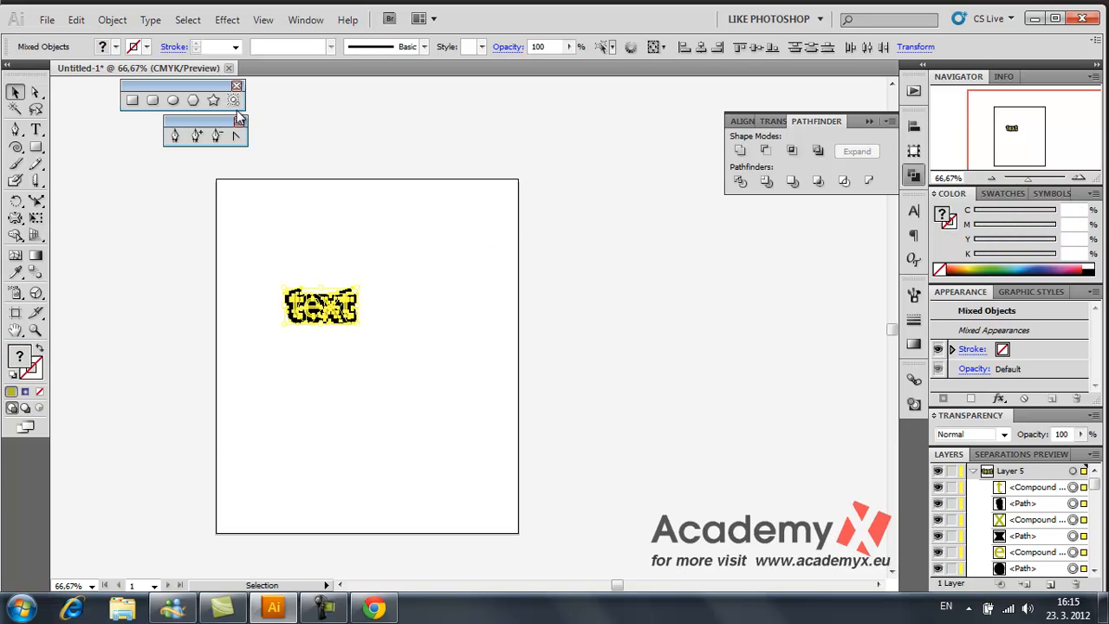
{"action": "left_click", "coordinate": [414, 300]}
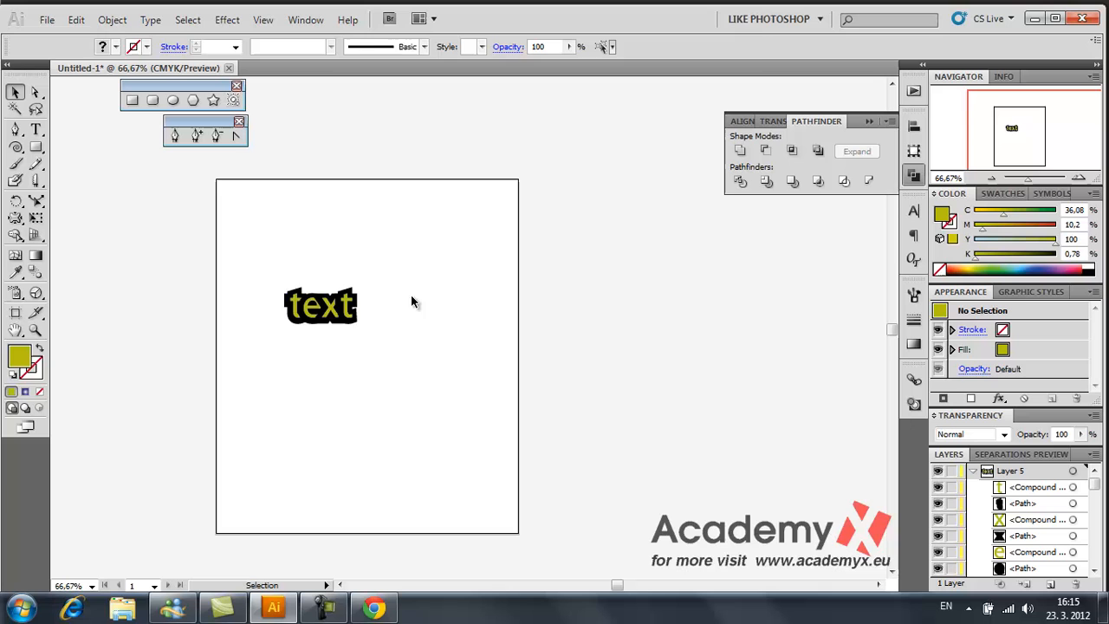
{"action": "left_click", "coordinate": [302, 302]}
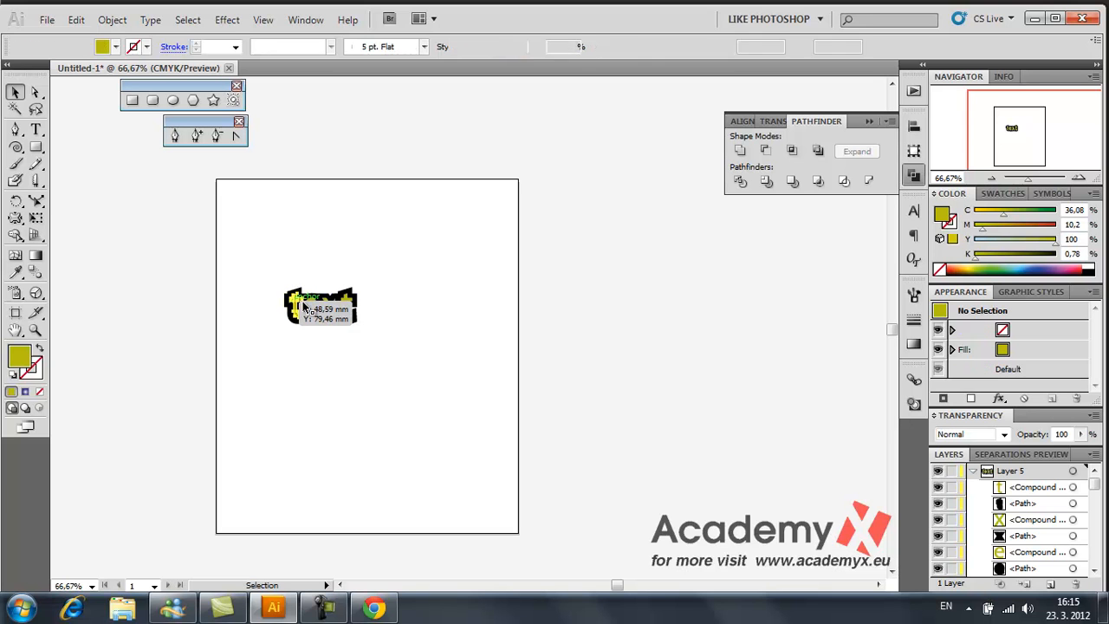
{"action": "left_click", "coordinate": [429, 286]}
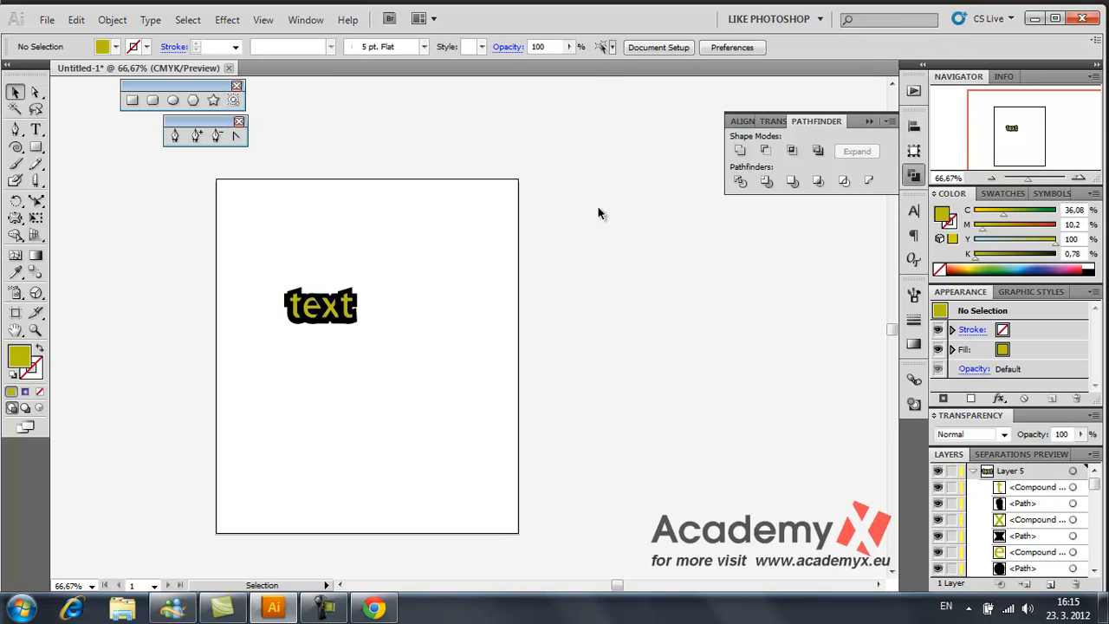
- Examine which path commands are available with nothing selected and with the yellow letter e selected
{"action": "left_click", "coordinate": [1016, 488]}
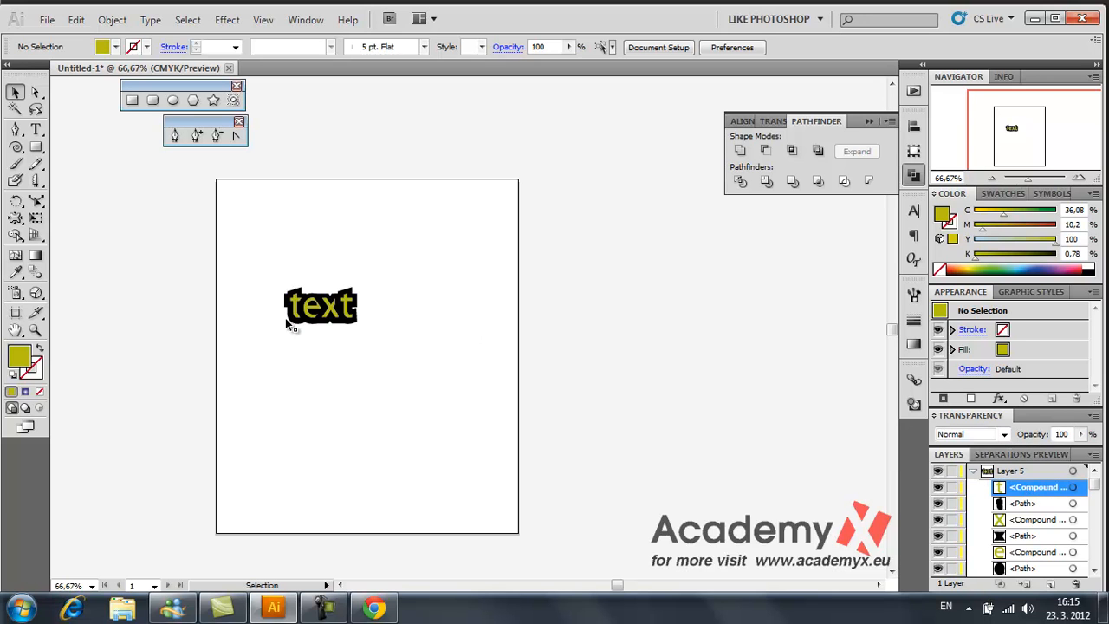
{"action": "left_click", "coordinate": [112, 20]}
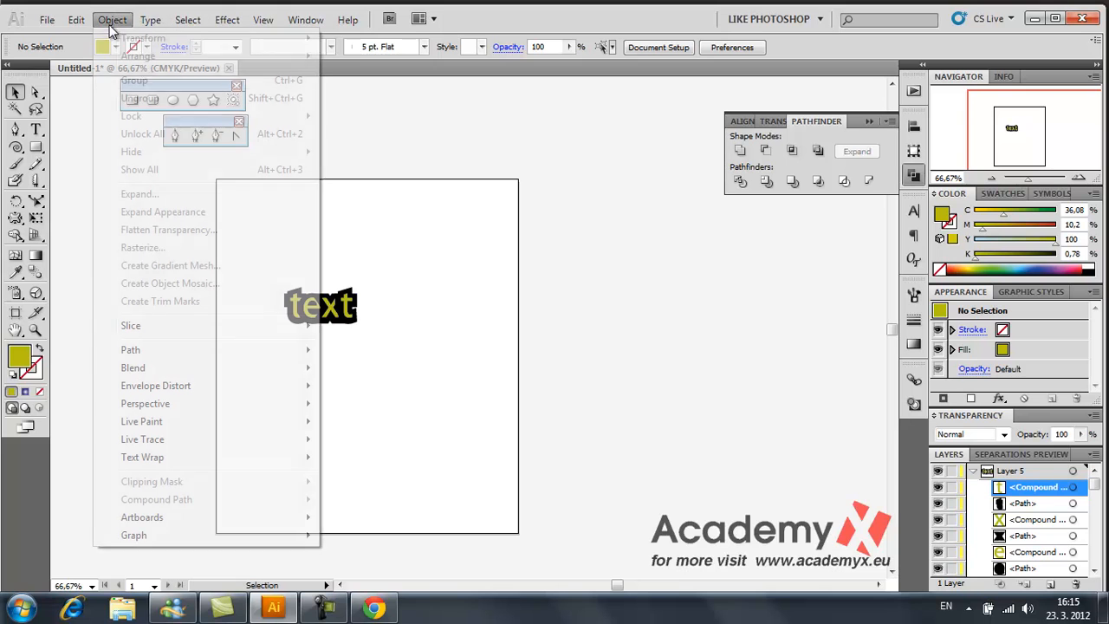
{"action": "mouse_move", "coordinate": [231, 347]}
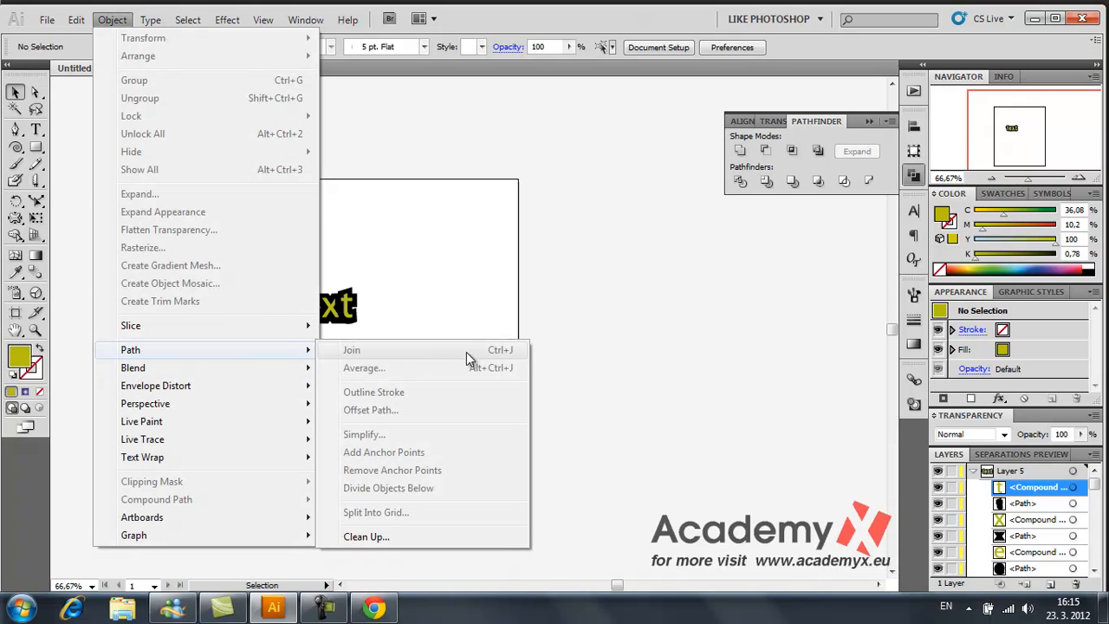
{"action": "left_click", "coordinate": [478, 260]}
{"action": "left_click", "coordinate": [15, 93]}
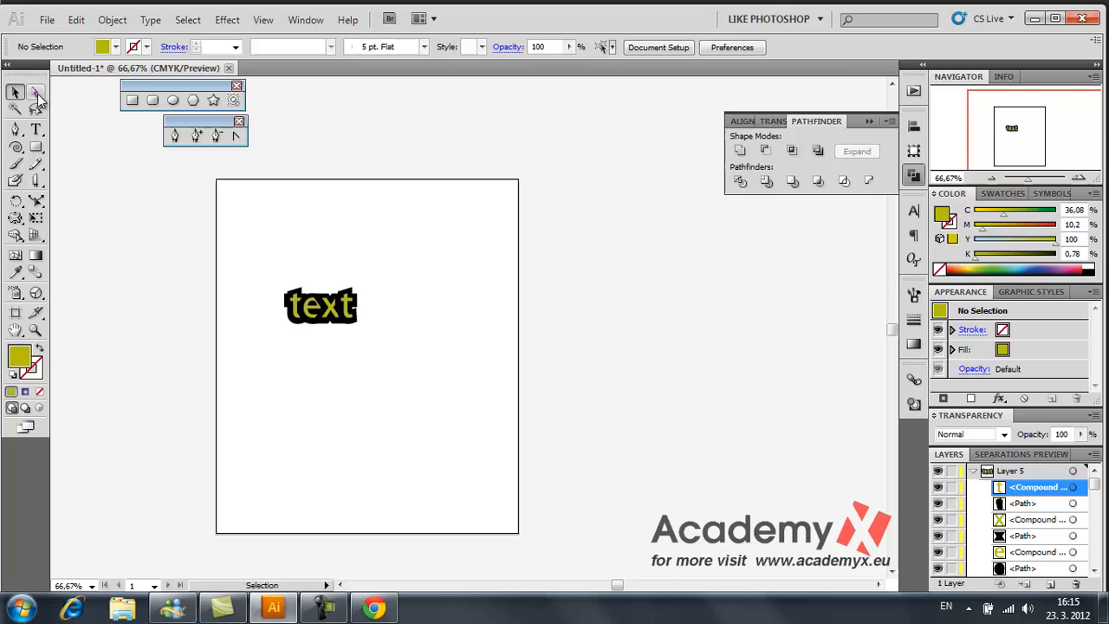
{"action": "left_click", "coordinate": [312, 317]}
{"action": "left_click", "coordinate": [112, 19]}
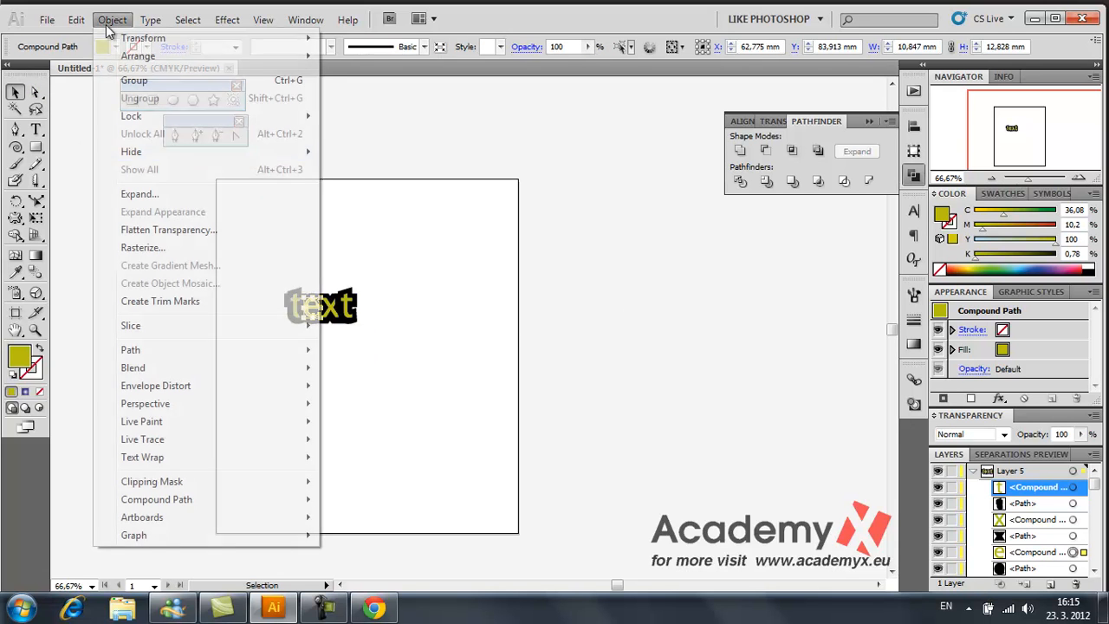
{"action": "mouse_move", "coordinate": [255, 349]}
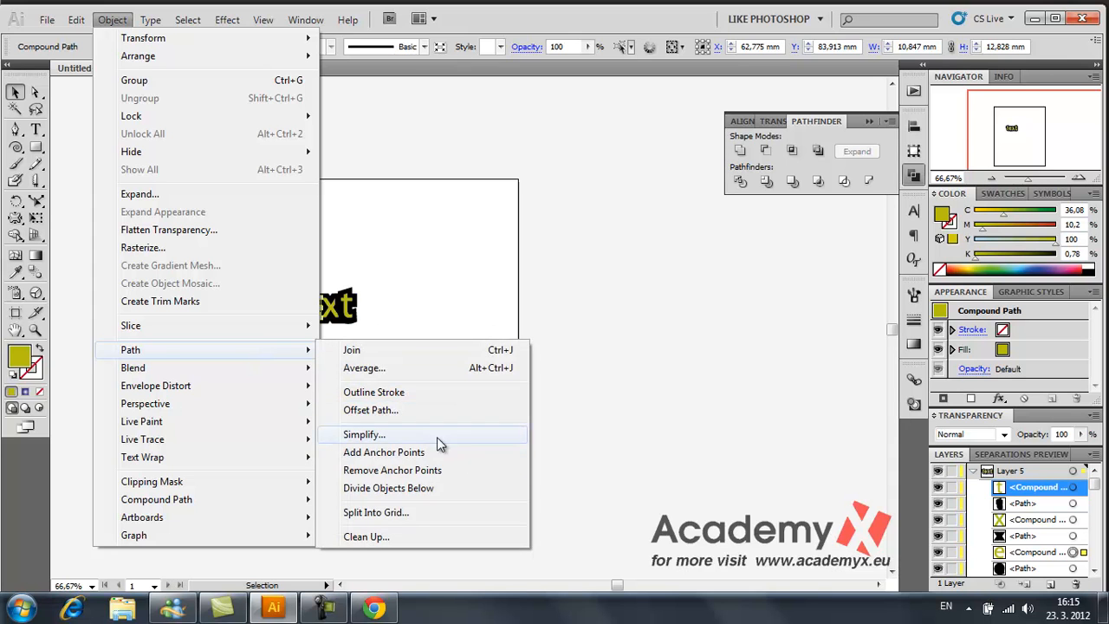
{"action": "left_click", "coordinate": [389, 322]}
{"action": "left_click", "coordinate": [288, 301]}
{"action": "left_click", "coordinate": [426, 395]}
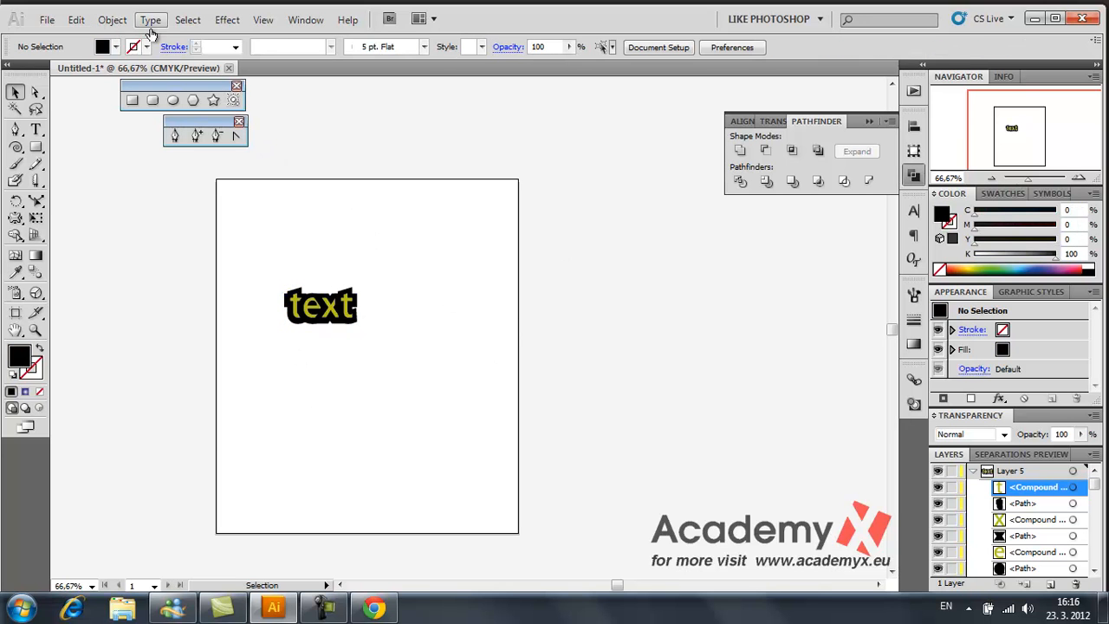
{"action": "left_click_drag", "start_coordinate": [244, 265], "coordinate": [425, 359]}
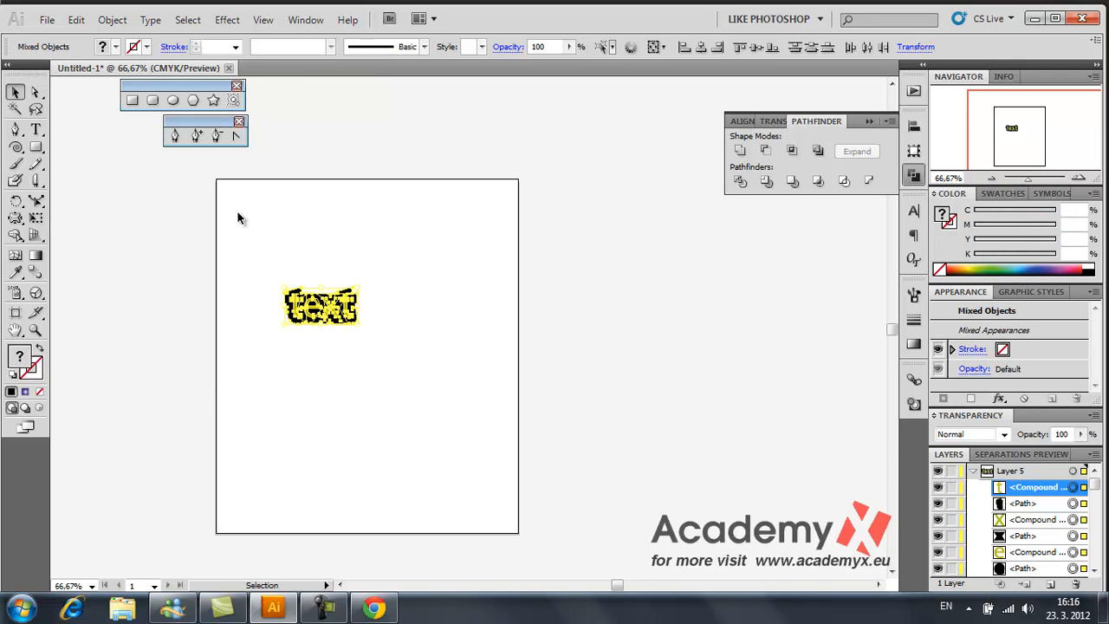
{"action": "left_click_drag", "start_coordinate": [246, 251], "coordinate": [437, 355]}
- Draw a black rectangle about 63 mm wide and 25 mm high above the text
{"action": "left_click", "coordinate": [35, 147]}
{"action": "left_click_drag", "start_coordinate": [307, 210], "coordinate": [403, 247]}
{"action": "left_click", "coordinate": [15, 93]}
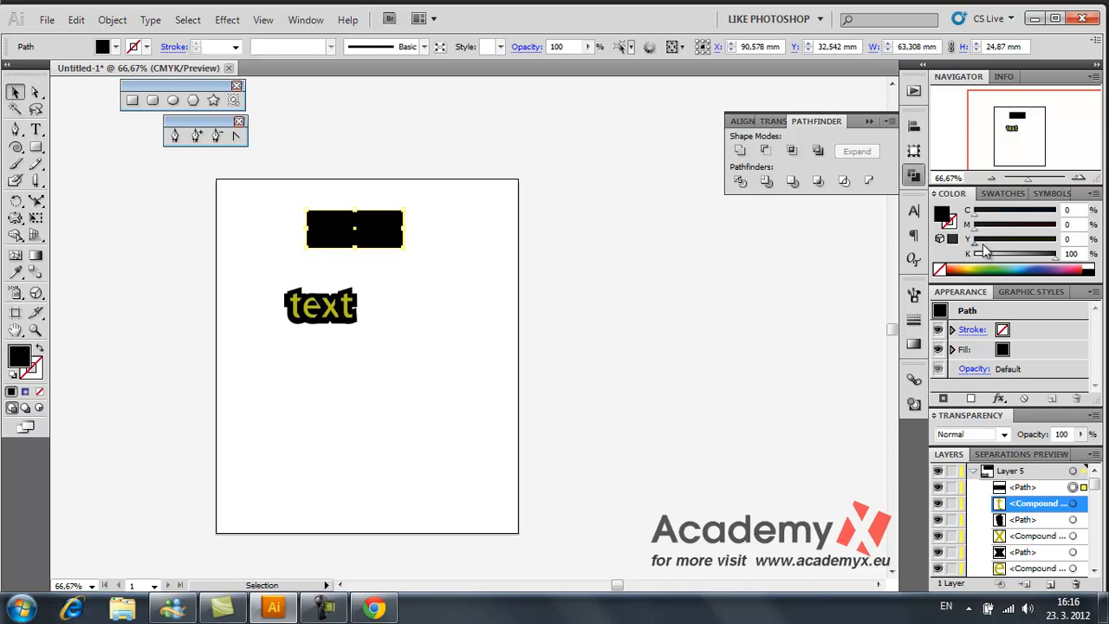
{"action": "left_click", "coordinate": [434, 325]}
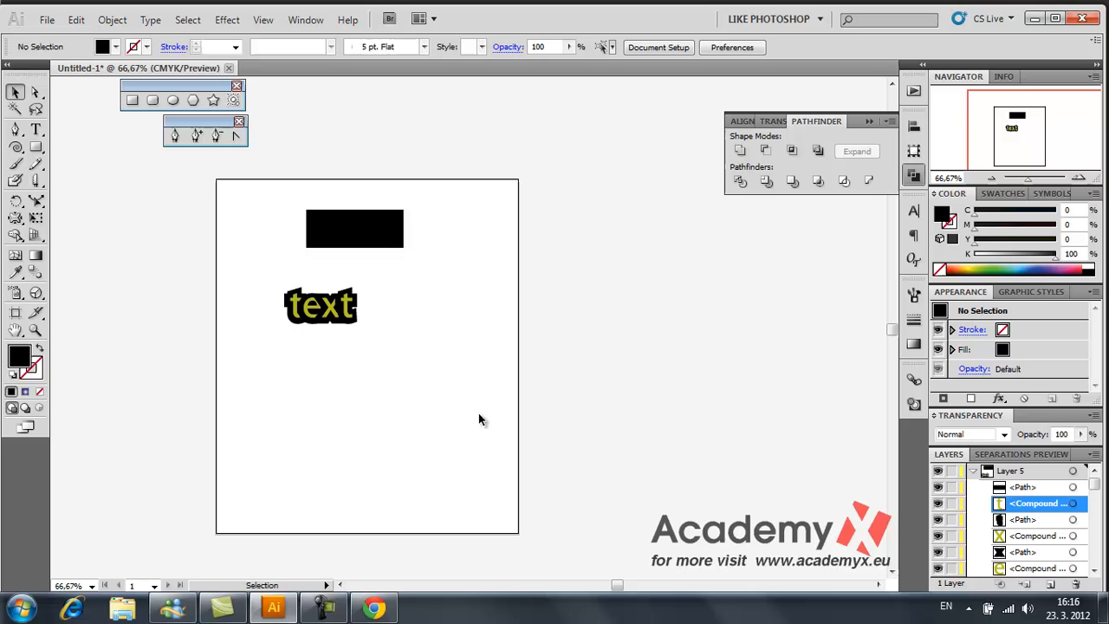
- Offset the path of the black rectangle with the default offset, Miter joins and a miter limit of 4
{"action": "left_click", "coordinate": [387, 238]}
{"action": "left_click", "coordinate": [112, 20]}
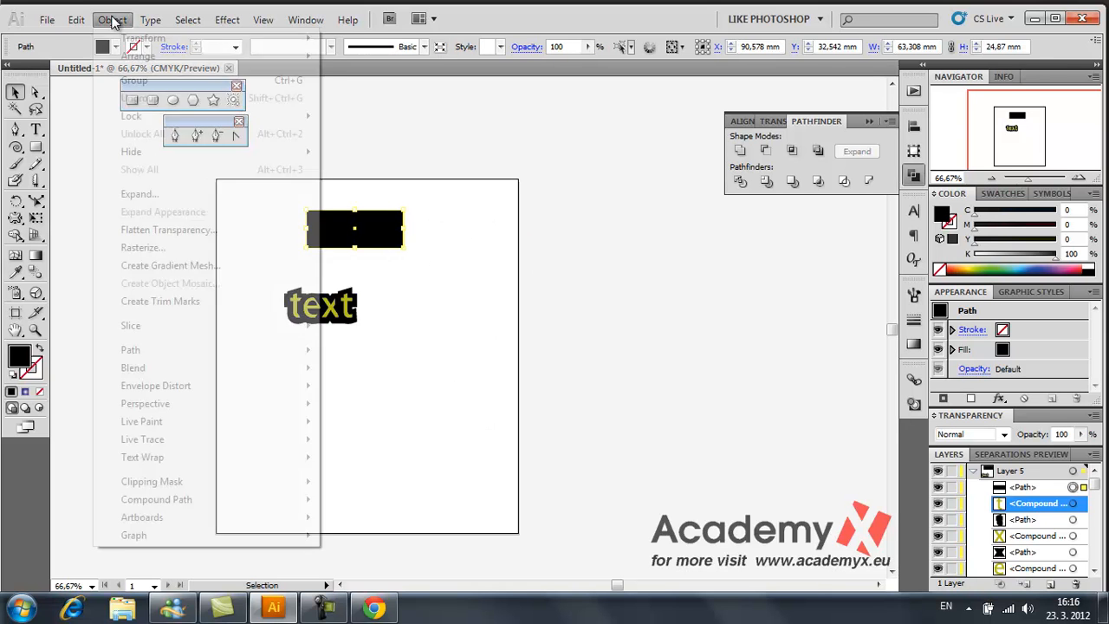
{"action": "mouse_move", "coordinate": [178, 355]}
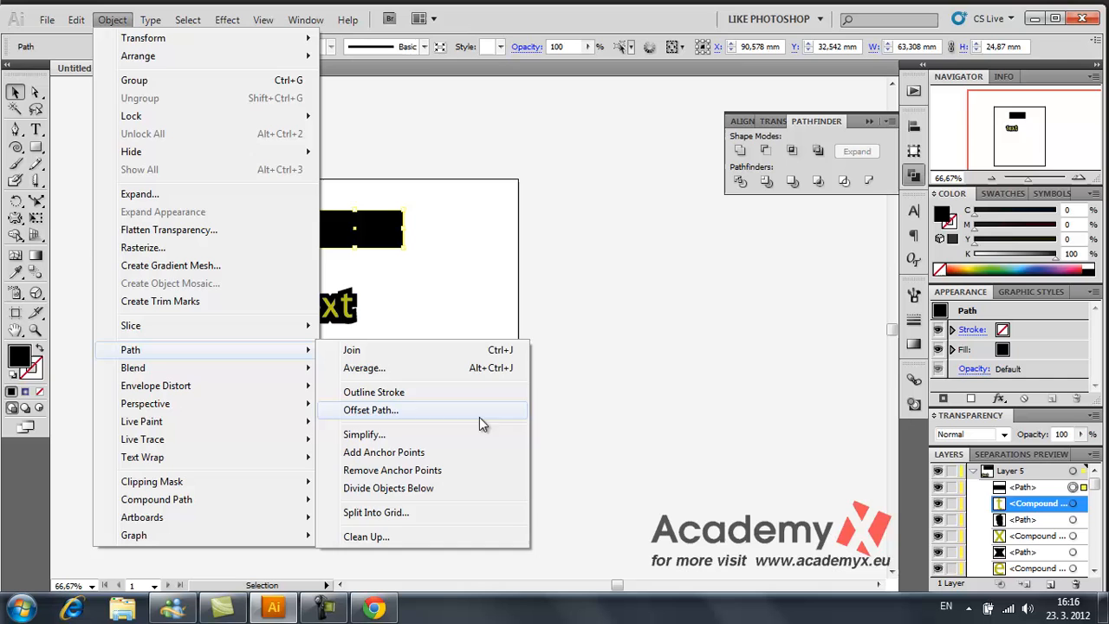
{"action": "left_click", "coordinate": [380, 411]}
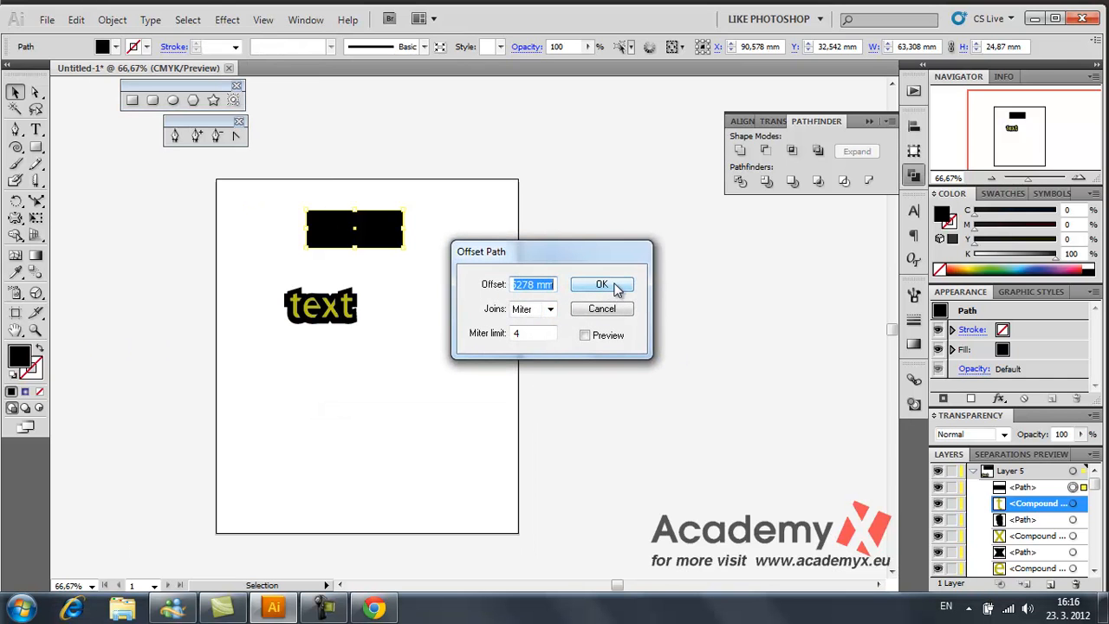
{"action": "left_click", "coordinate": [617, 290]}
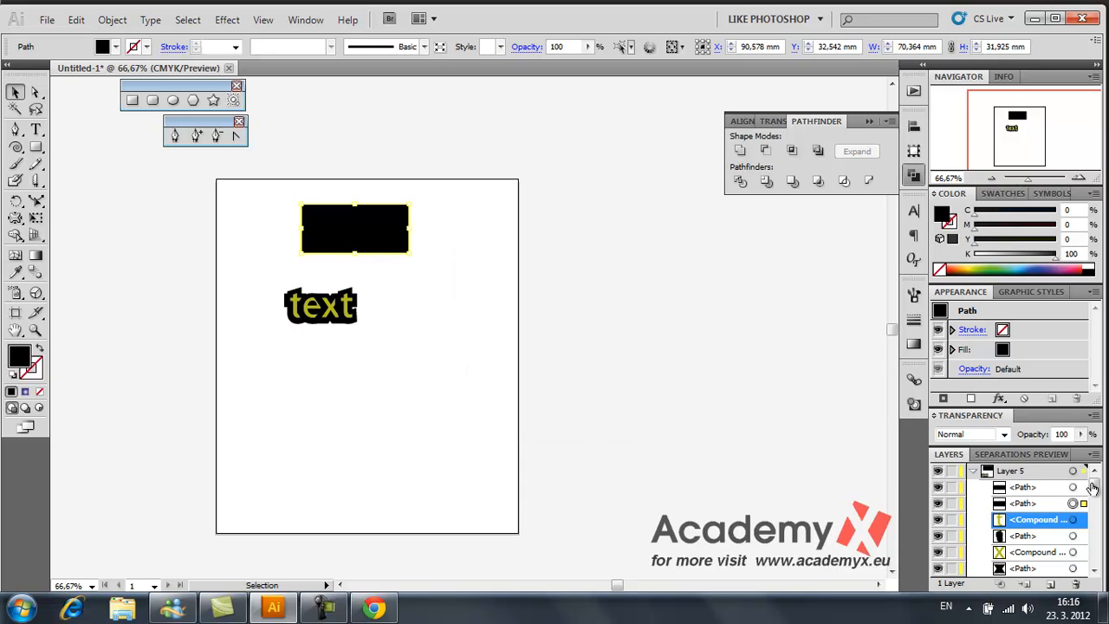
{"action": "left_click", "coordinate": [1037, 537]}
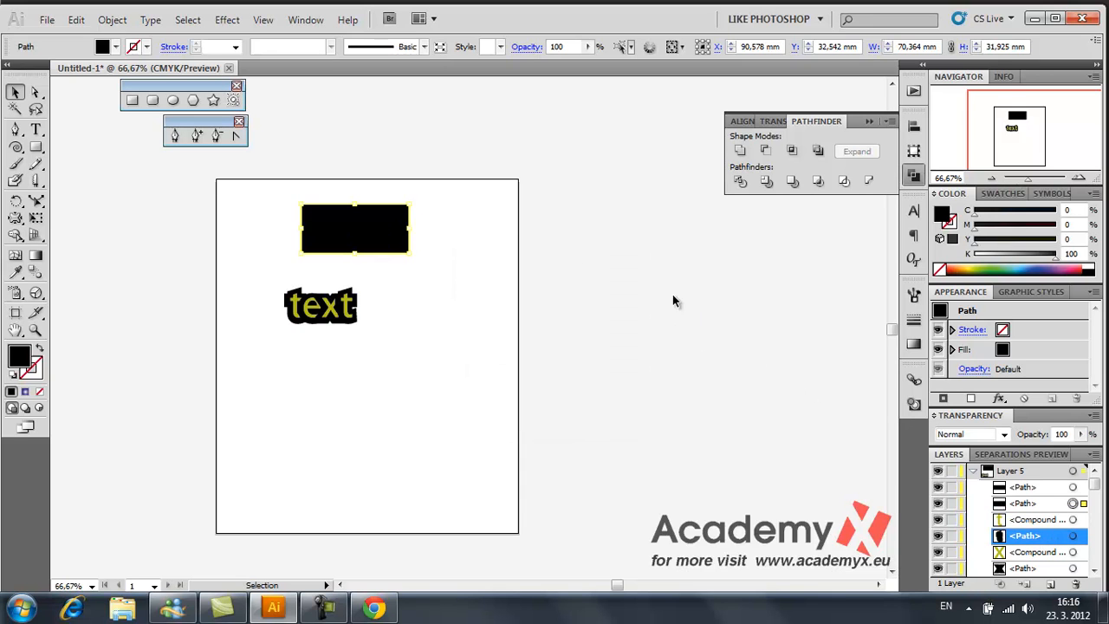
- Move the smaller original rectangle off its larger offset copy and place it beside the text
{"action": "left_click", "coordinate": [345, 247]}
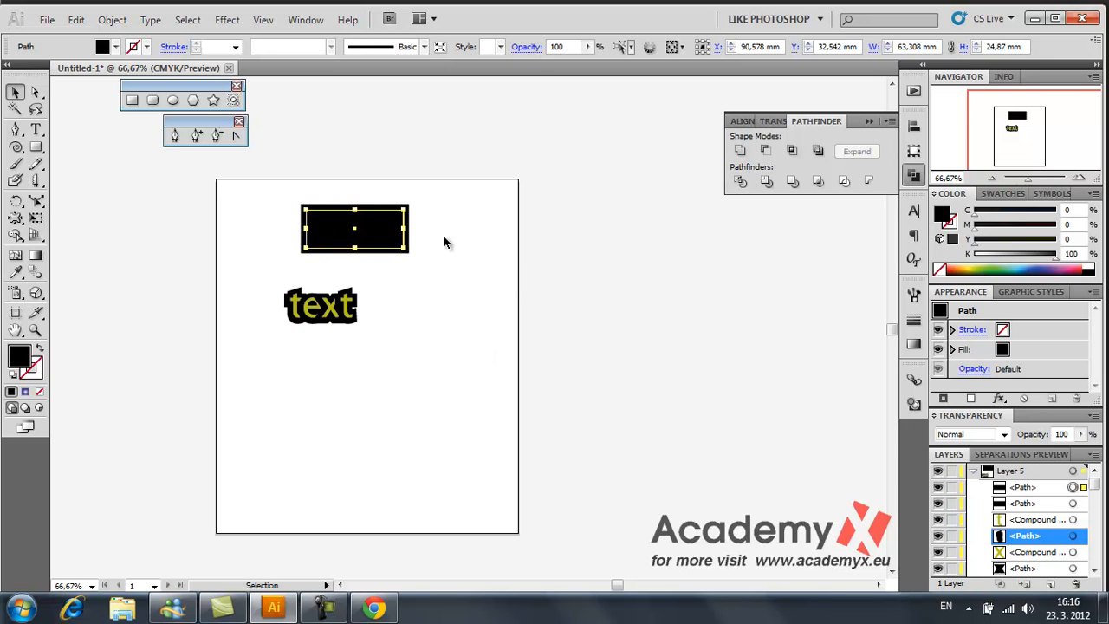
{"action": "left_click_drag", "start_coordinate": [359, 230], "coordinate": [436, 304], "text": "alt"}
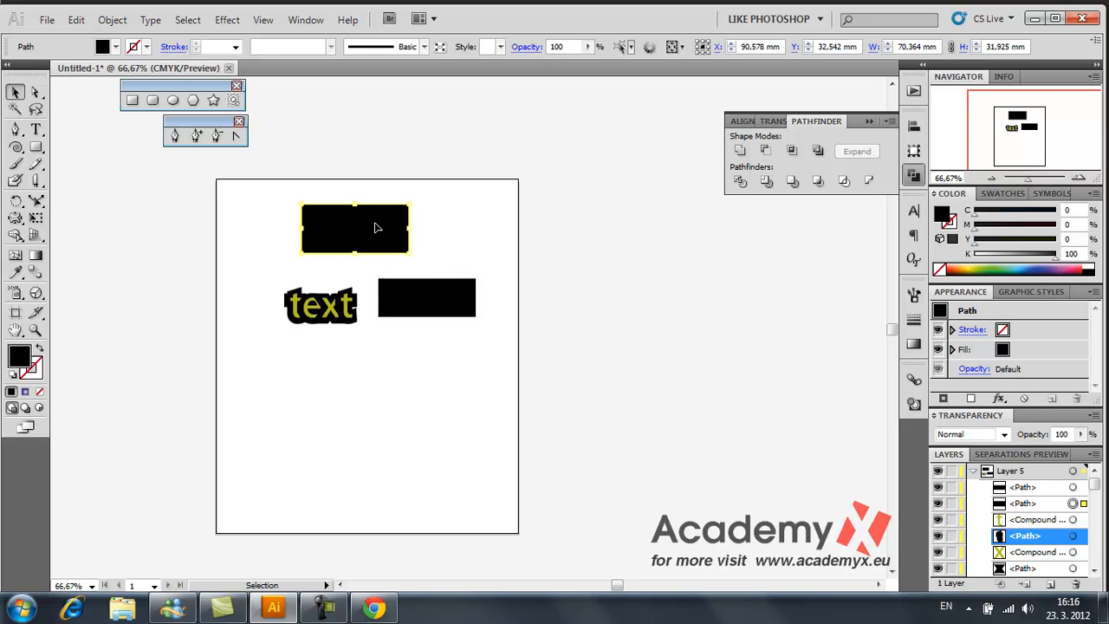
{"action": "left_click_drag", "start_coordinate": [242, 178], "coordinate": [558, 416]}
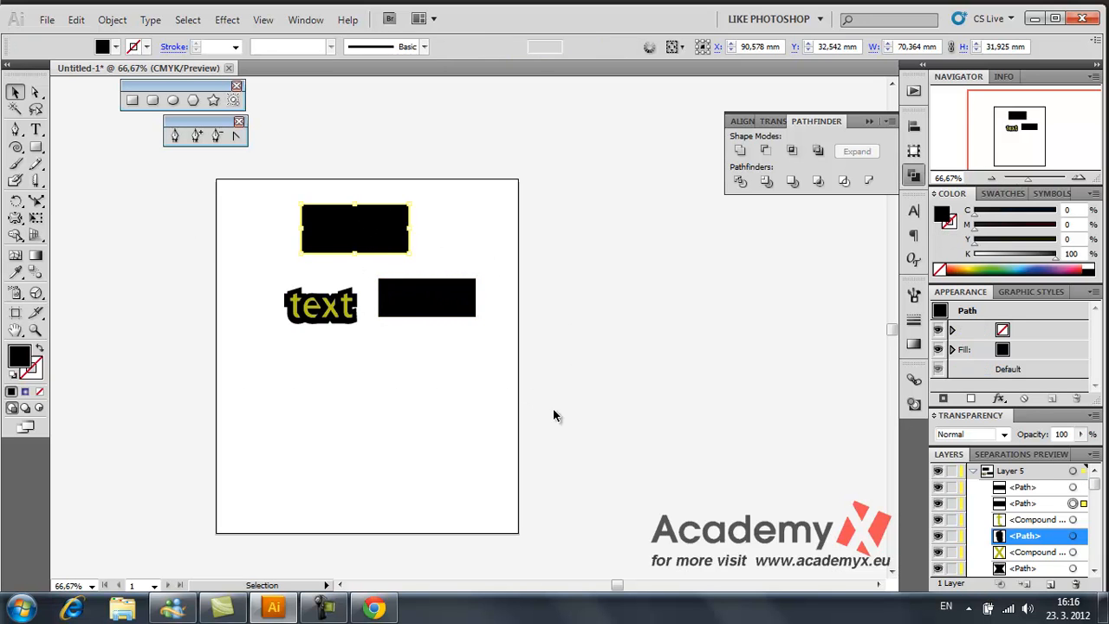